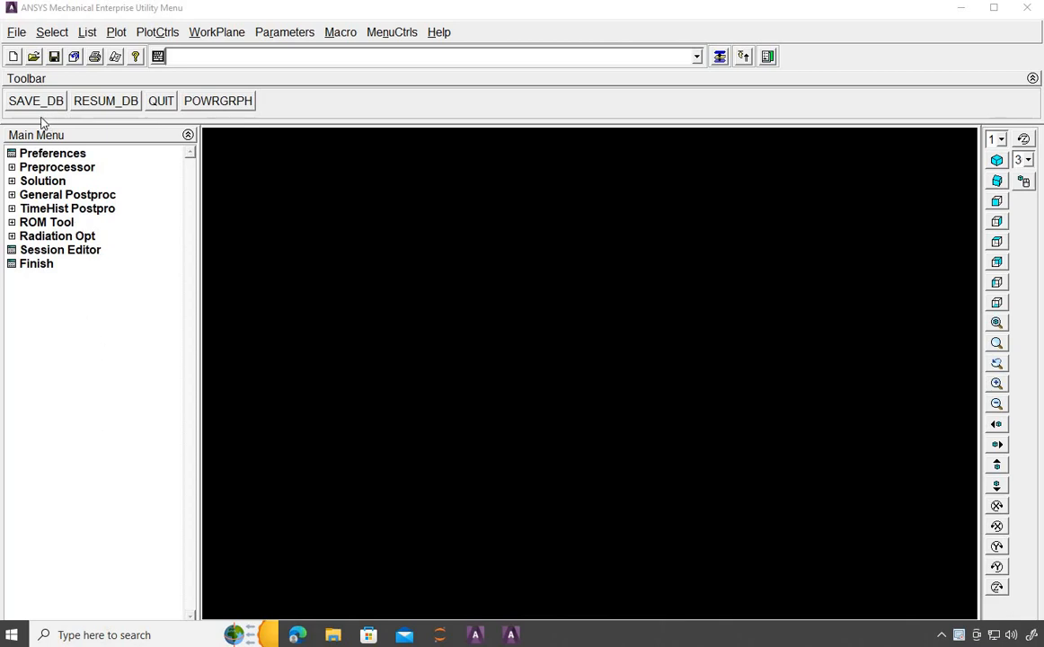
# Change the working directory to E:\an\plate.
pyautogui.click(17, 35)
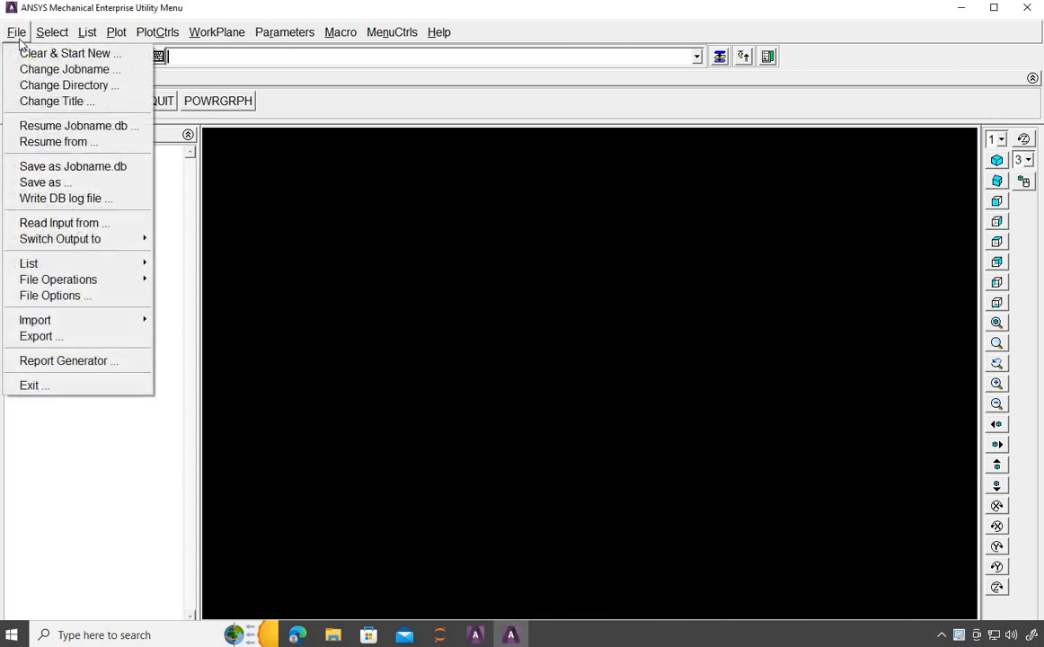
pyautogui.click(41, 85)
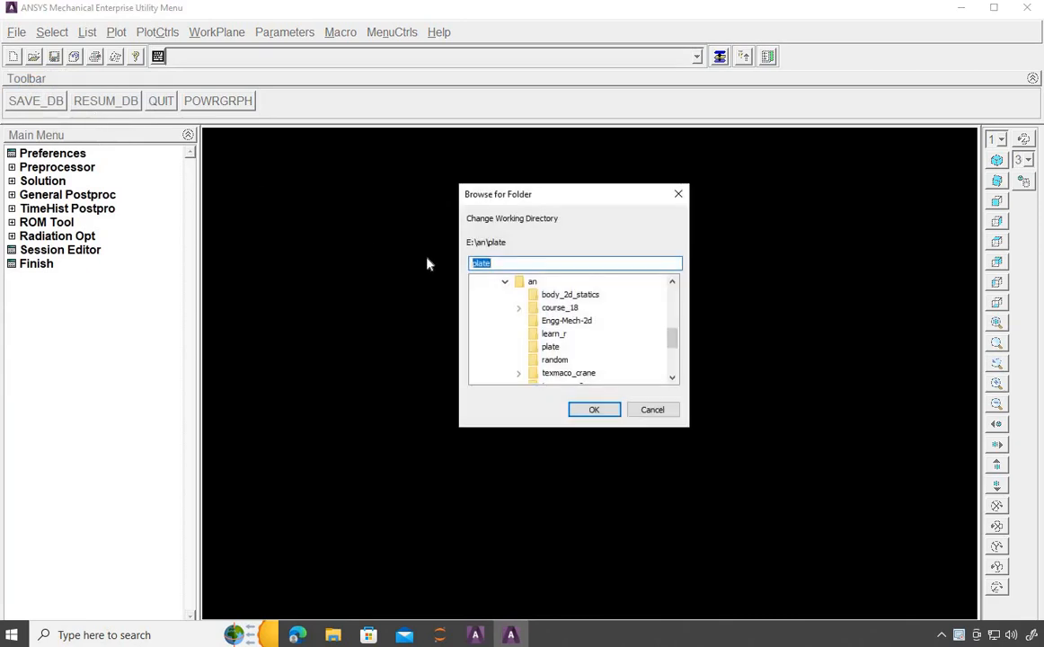
pyautogui.click(551, 348)
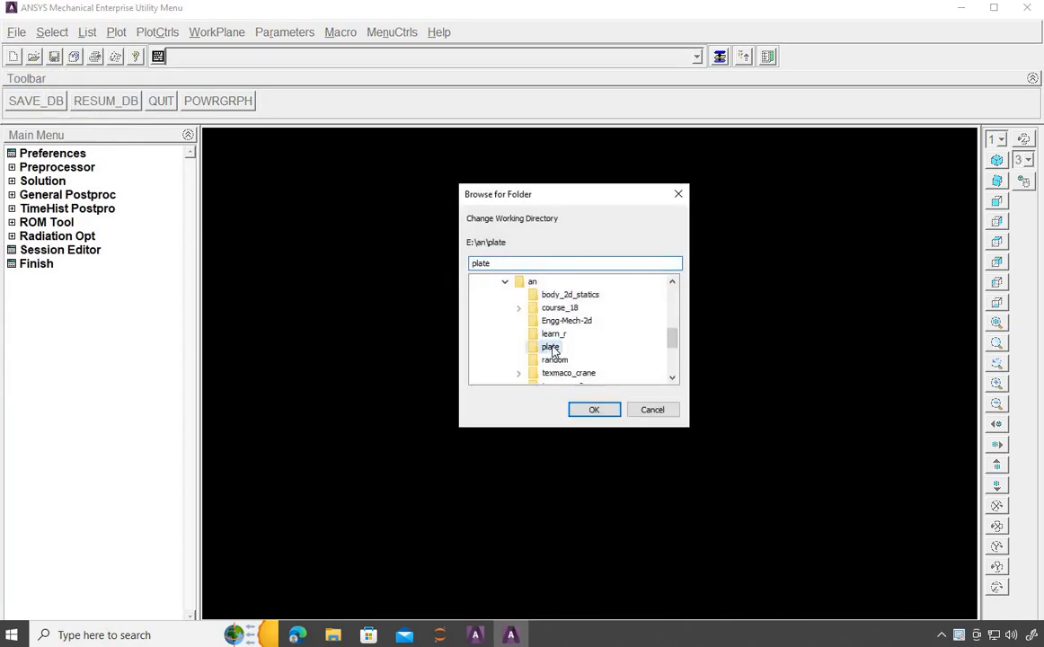
pyautogui.click(589, 411)
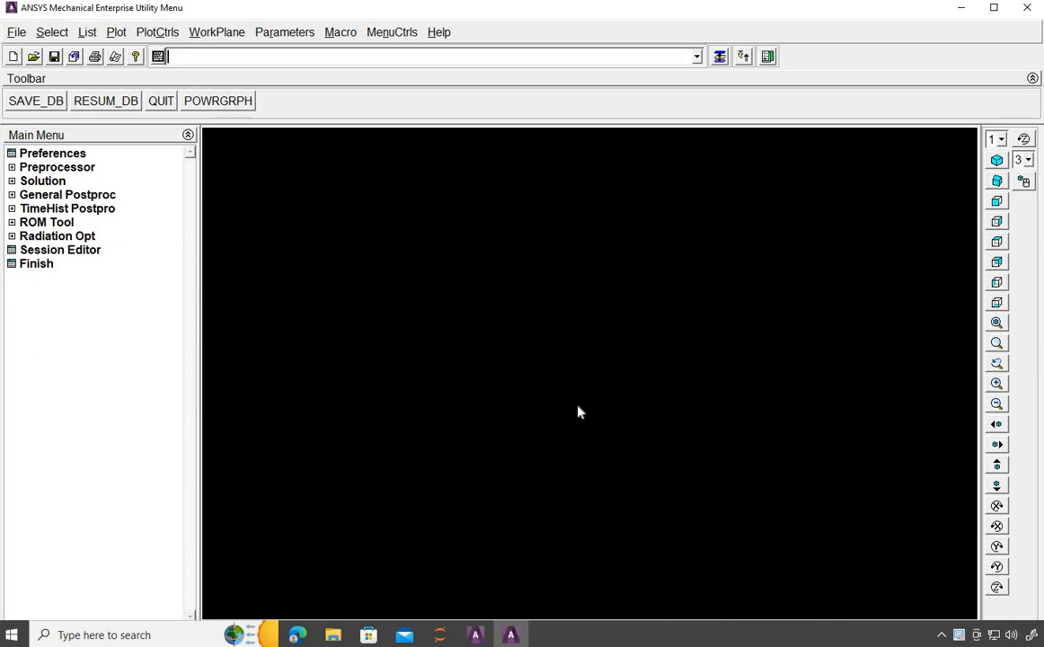
# Filter the interface preferences to the Structural discipline.
pyautogui.click(70, 156)
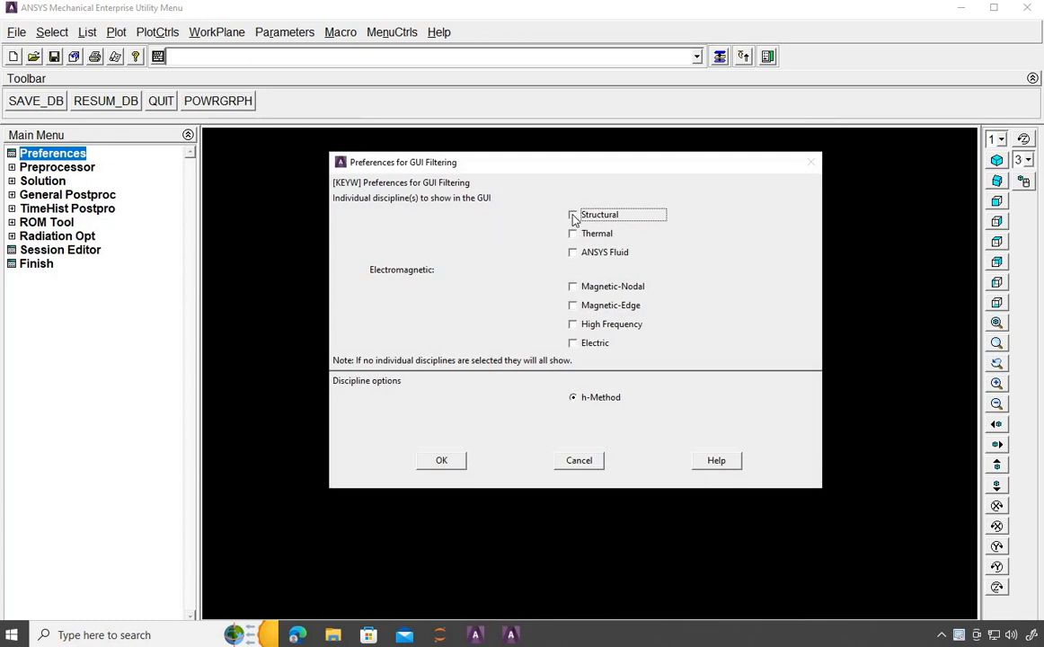
pyautogui.click(574, 215)
pyautogui.click(436, 462)
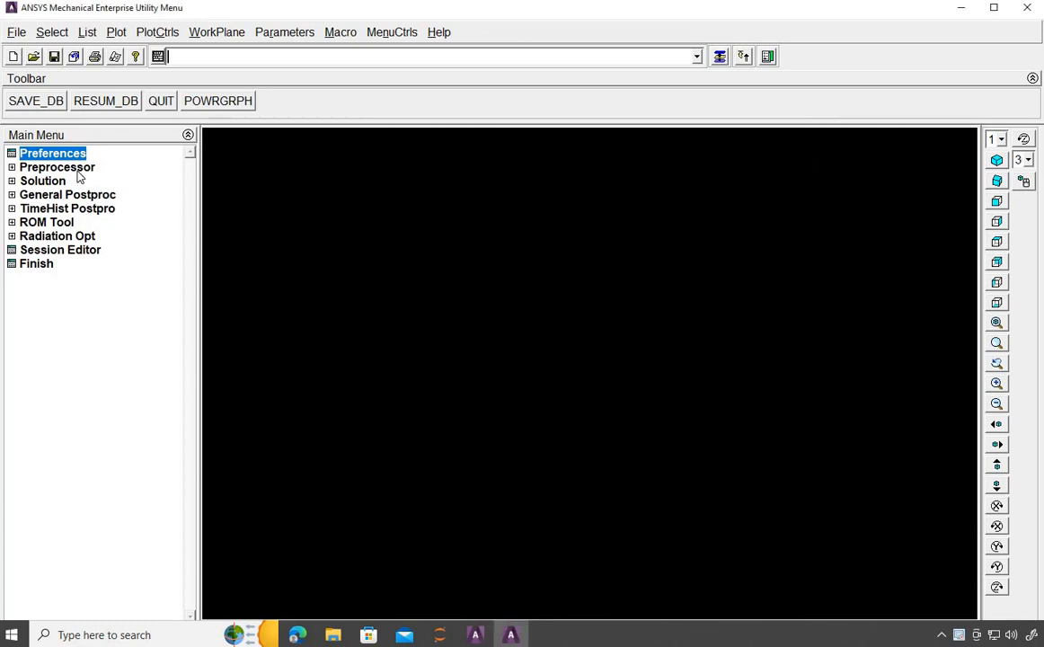
# Define element type 1 as the 2 node 188 beam element.
pyautogui.click(77, 169)
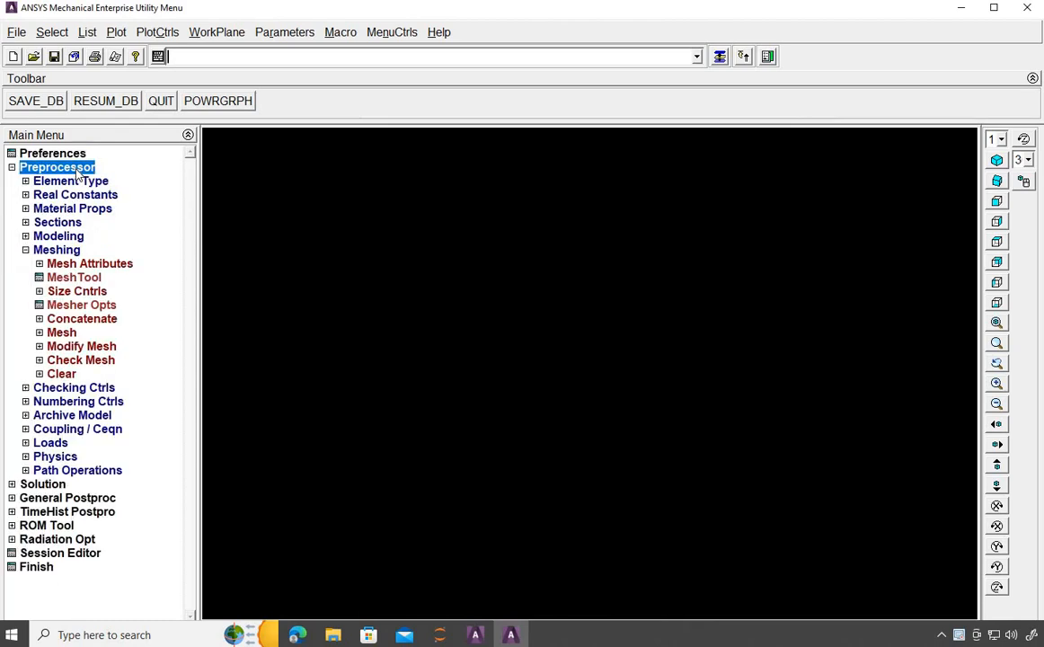
pyautogui.click(33, 250)
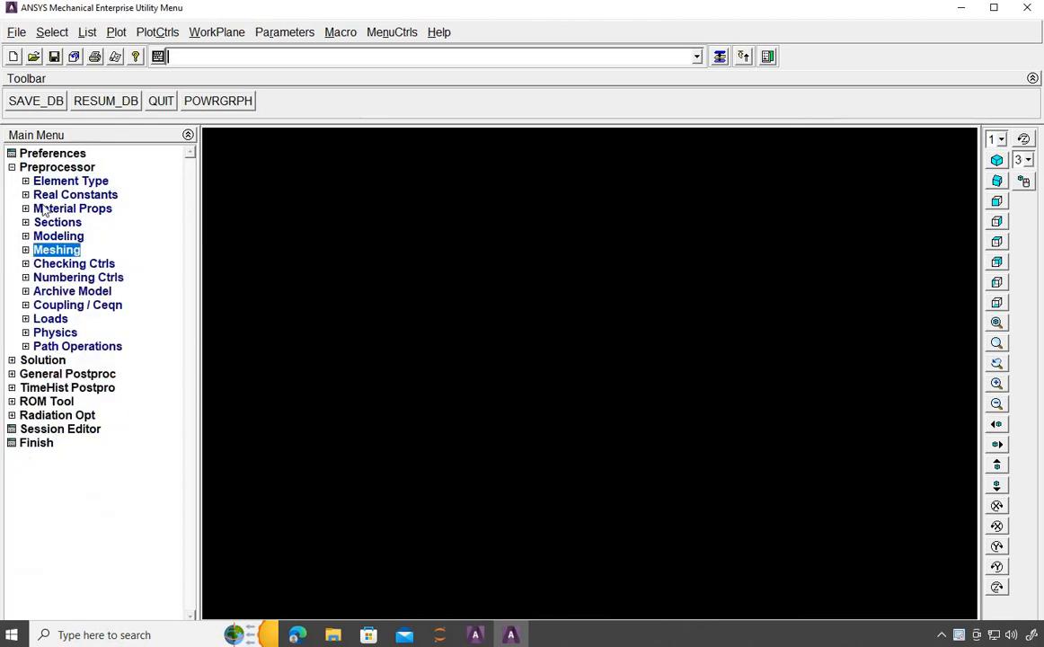
pyautogui.click(28, 182)
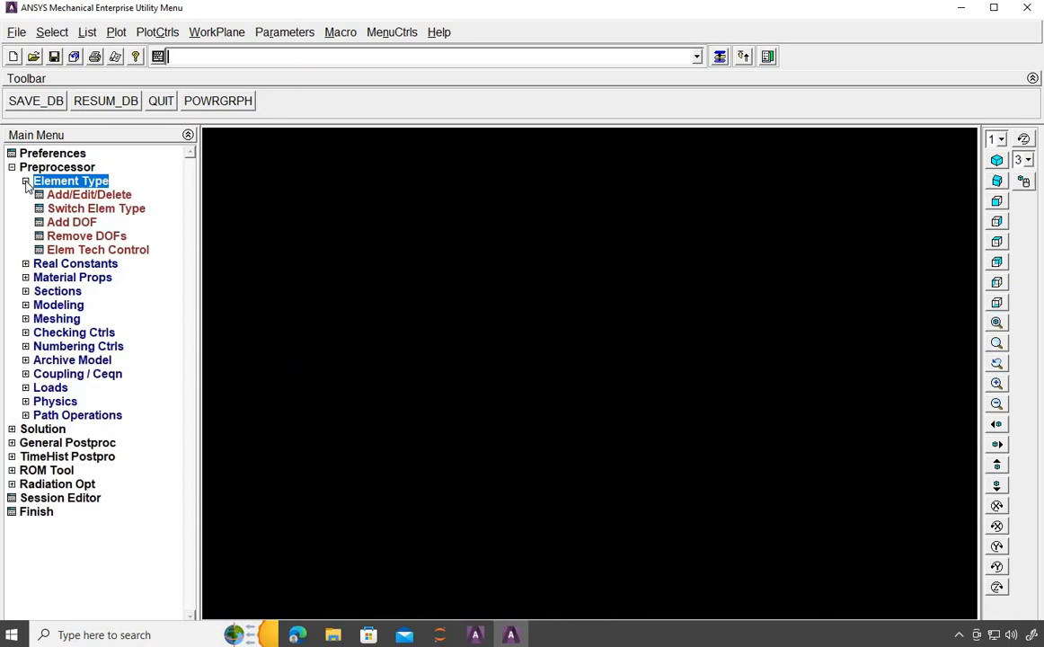
pyautogui.click(84, 197)
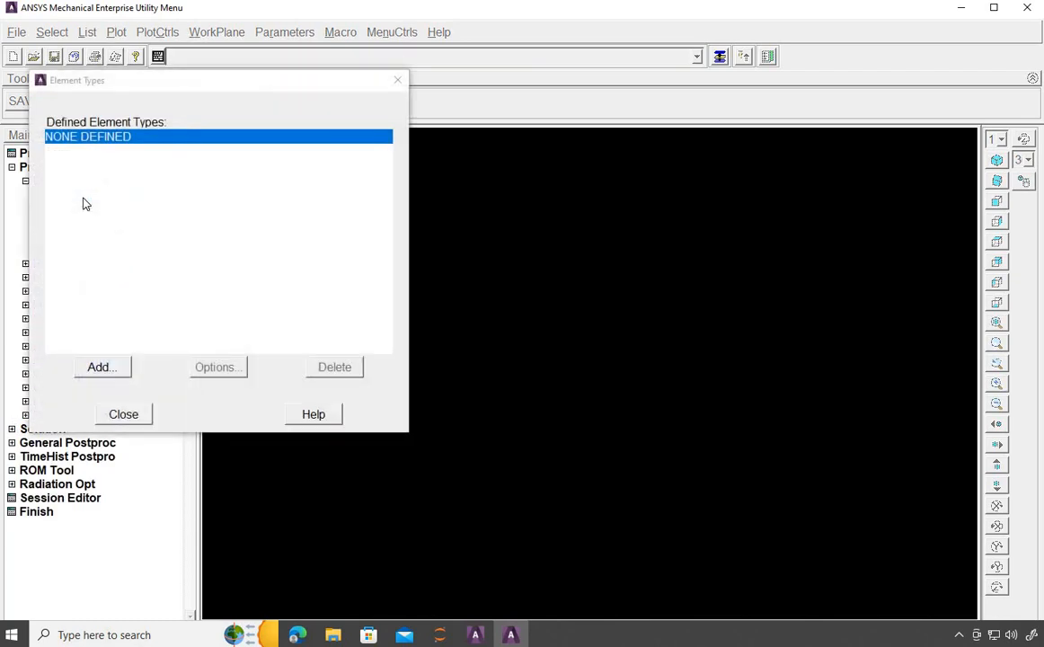
pyautogui.click(118, 366)
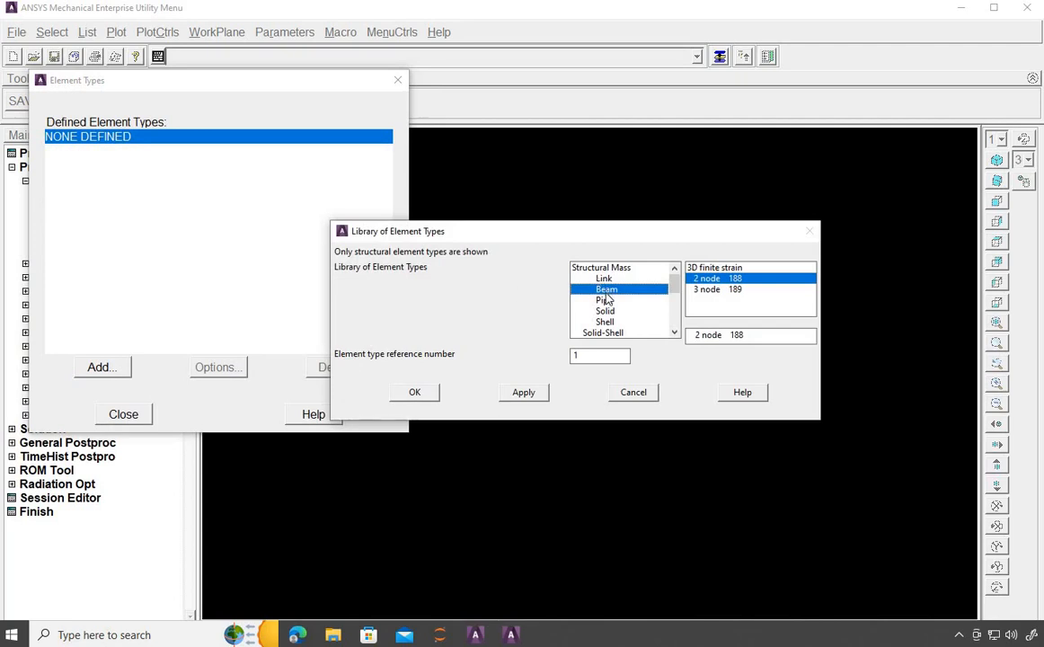
pyautogui.click(720, 290)
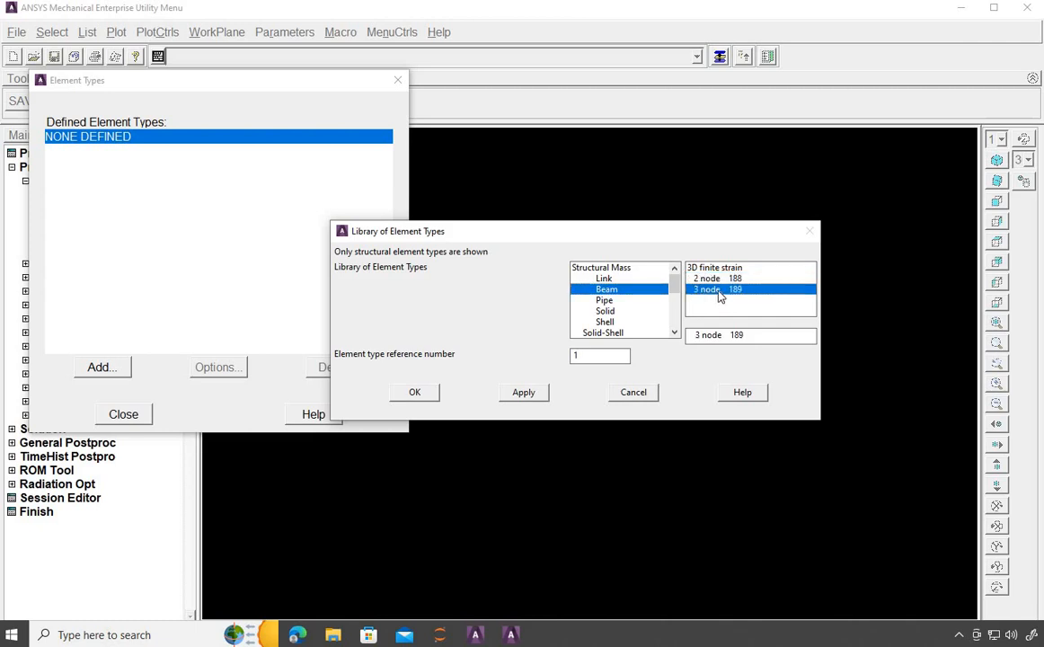
pyautogui.click(719, 281)
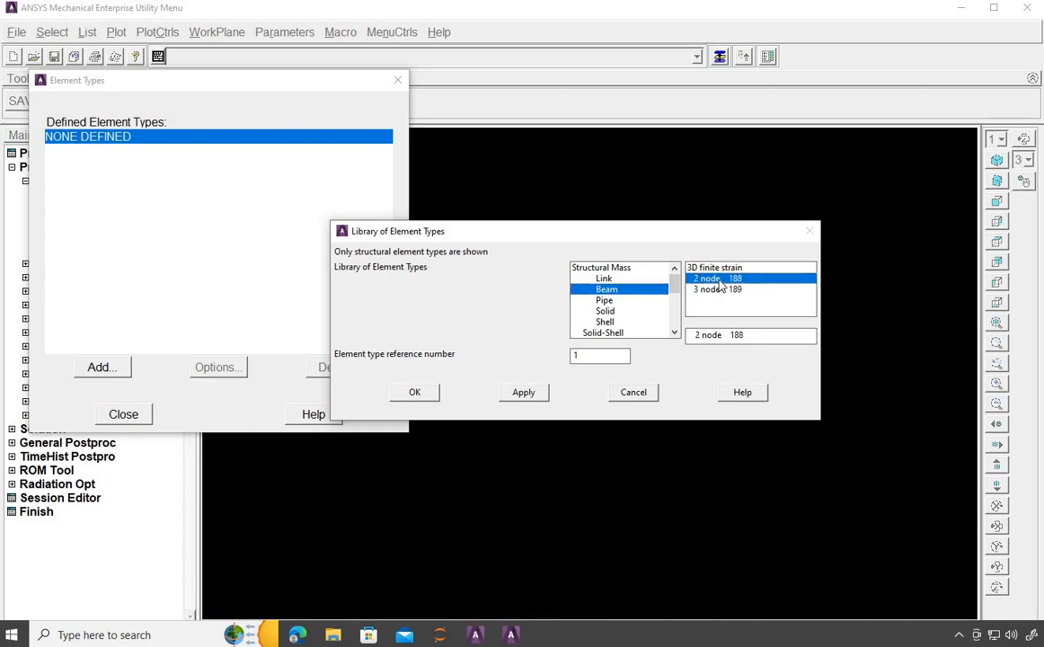
pyautogui.click(419, 392)
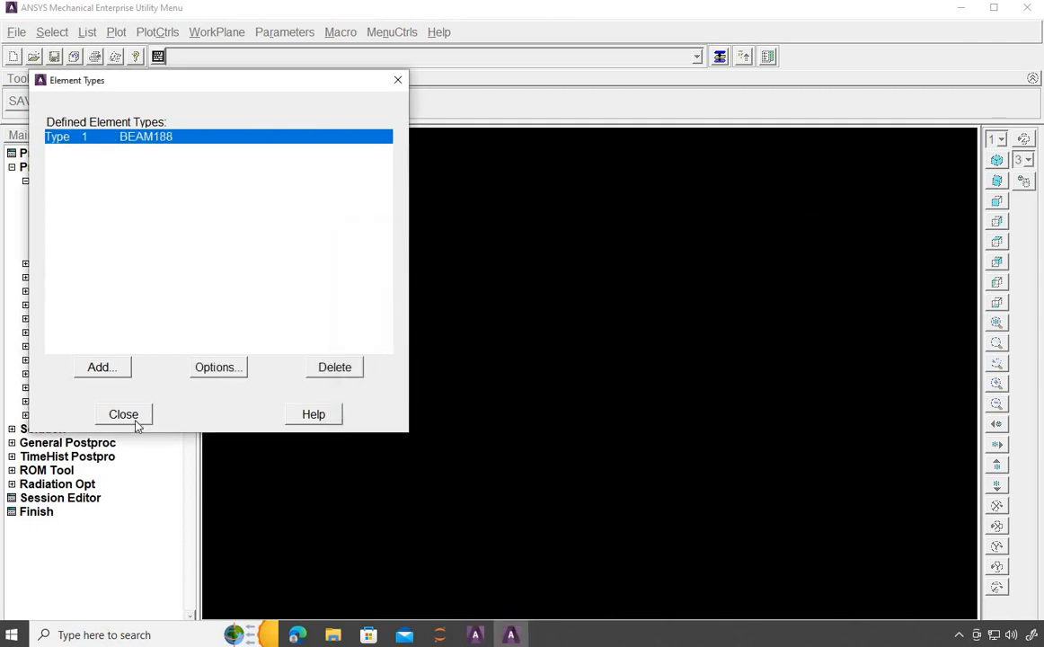
pyautogui.click(131, 416)
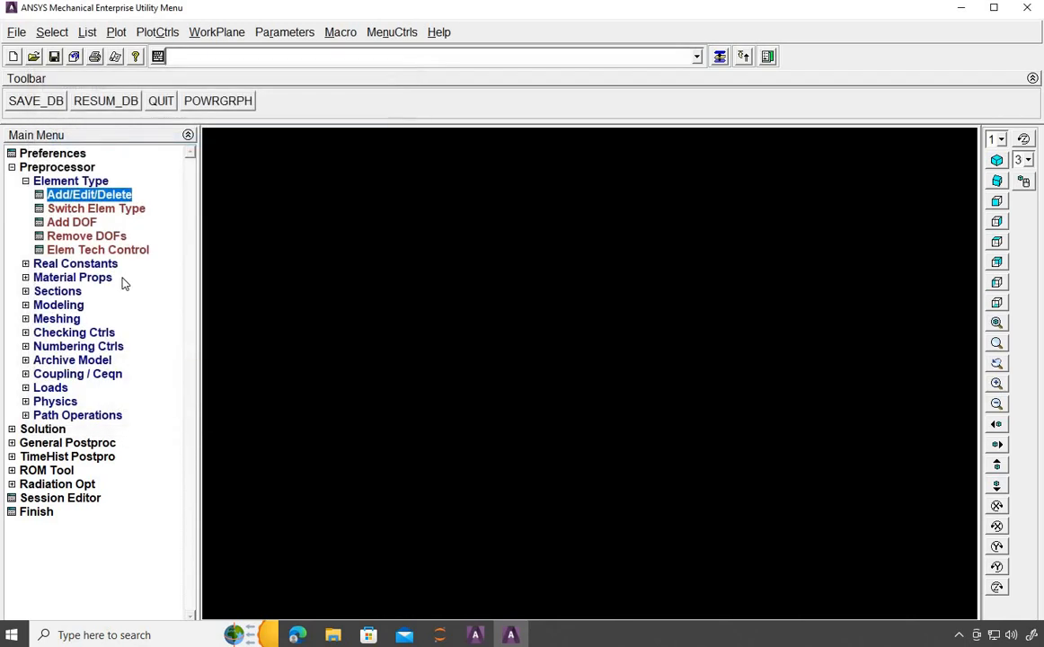
pyautogui.click(26, 182)
# Add a structural linear elastic isotropic model to material number 1.
pyautogui.click(26, 209)
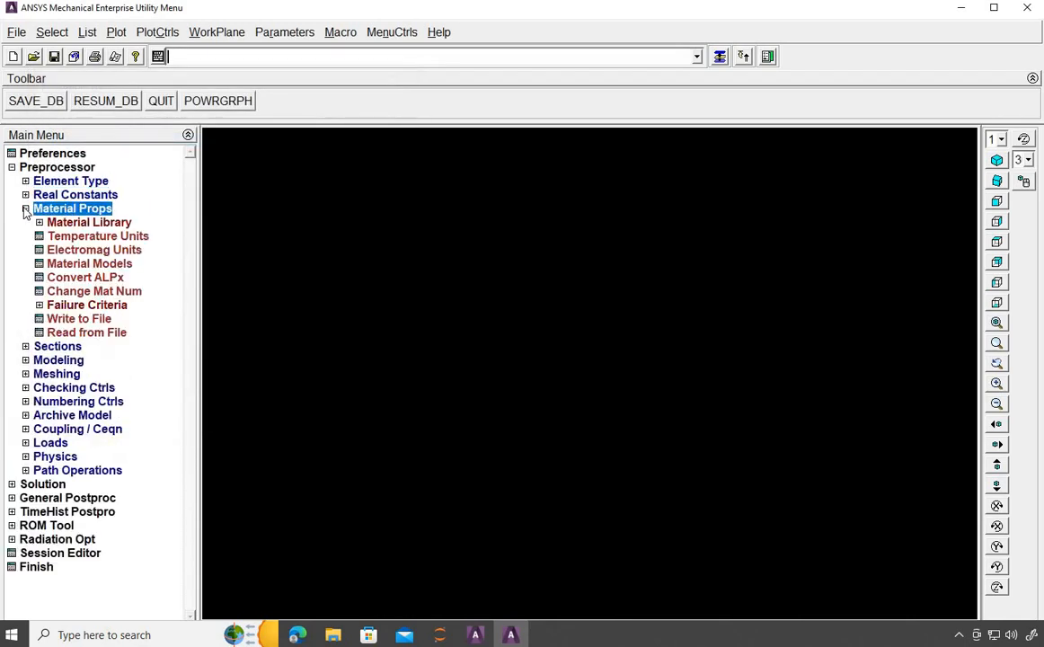
pyautogui.click(61, 265)
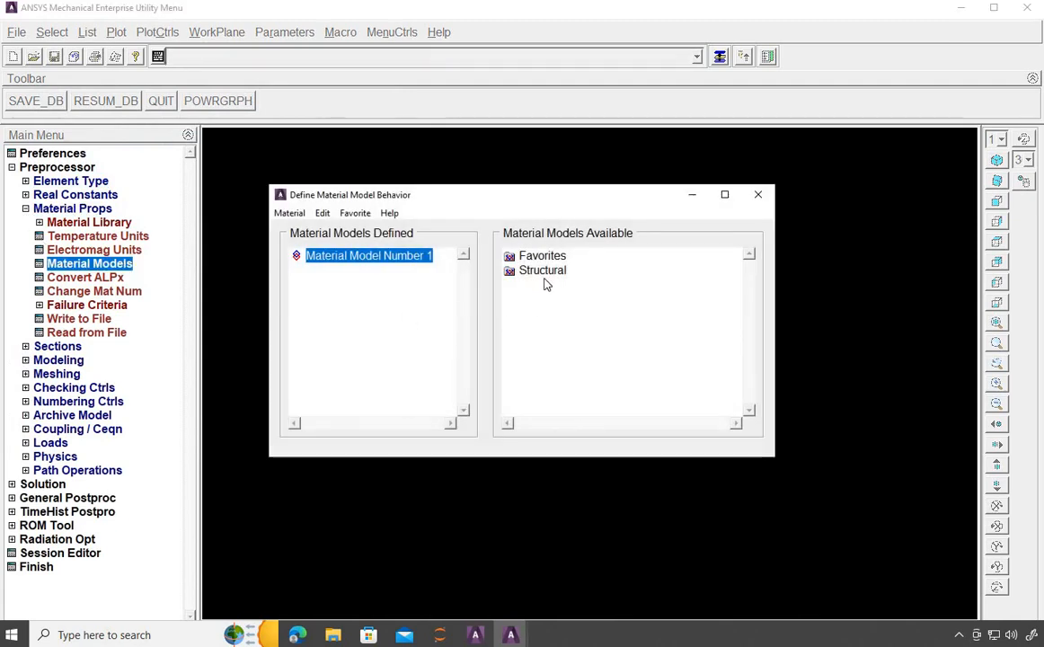
pyautogui.doubleClick(543, 271)
pyautogui.doubleClick(544, 273)
pyautogui.doubleClick(544, 274)
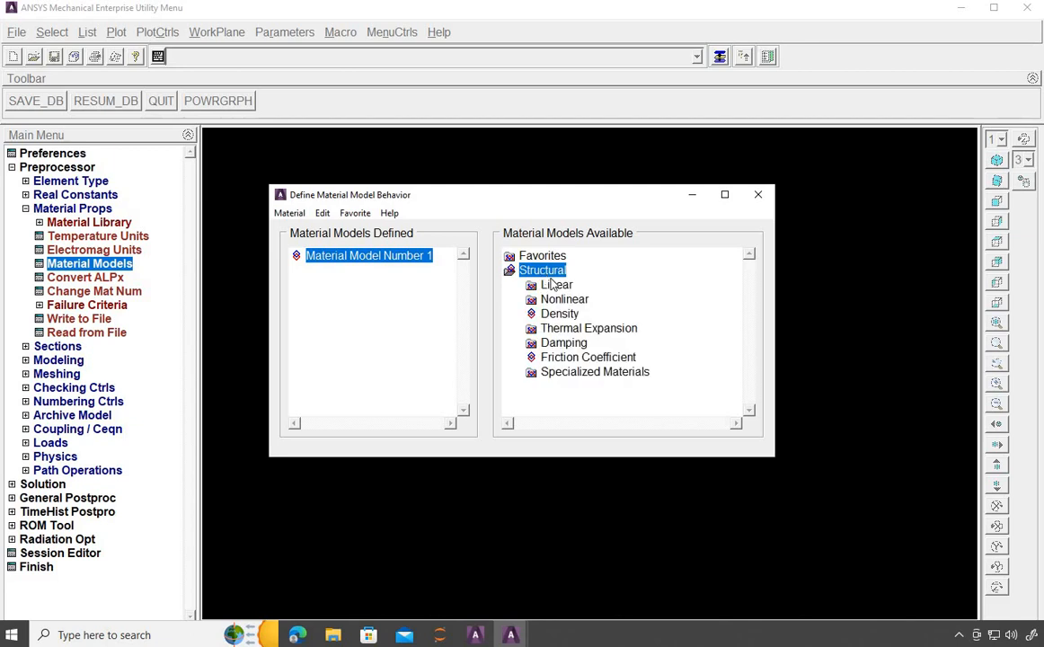
pyautogui.doubleClick(556, 286)
pyautogui.doubleClick(577, 300)
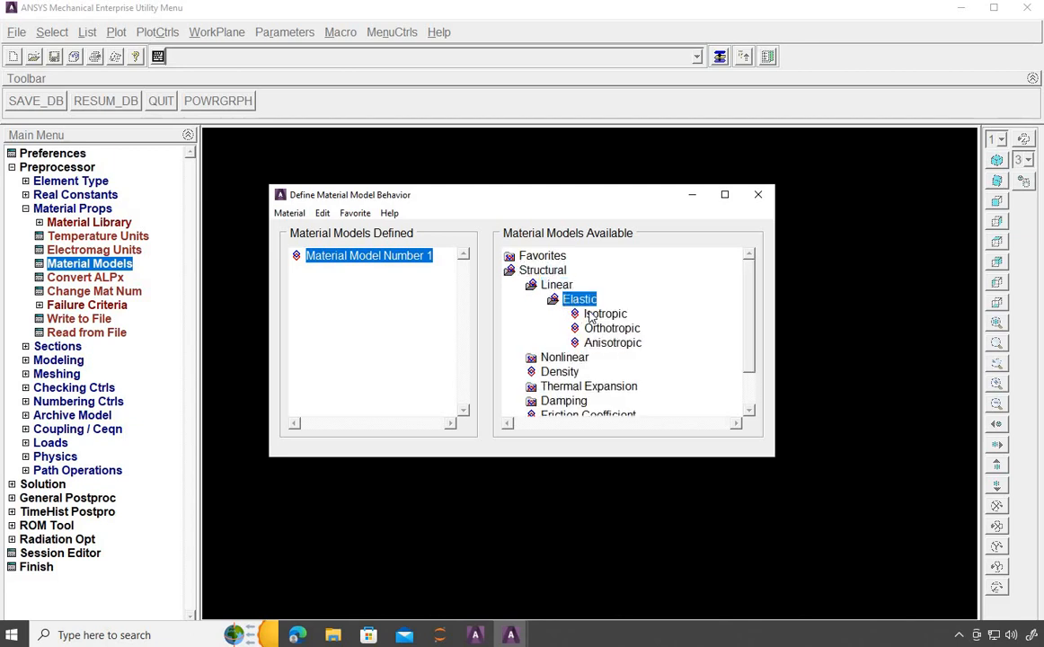
pyautogui.doubleClick(603, 313)
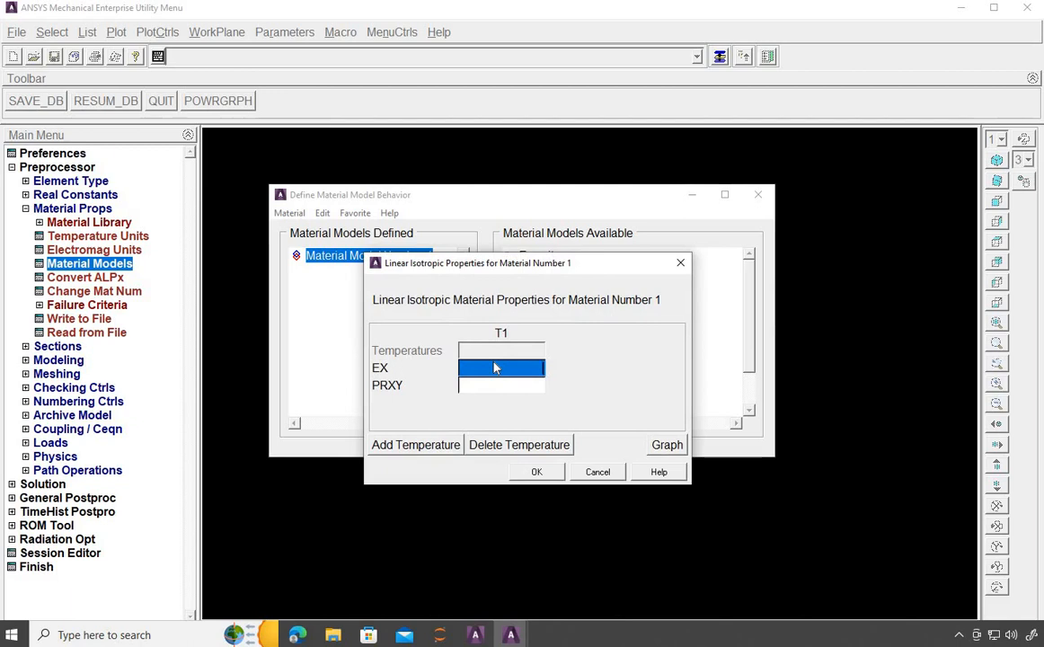
# Set the isotropic material's EX to 2e5 and PRXY to 0.3, and finish the material definition.
pyautogui.write('2')
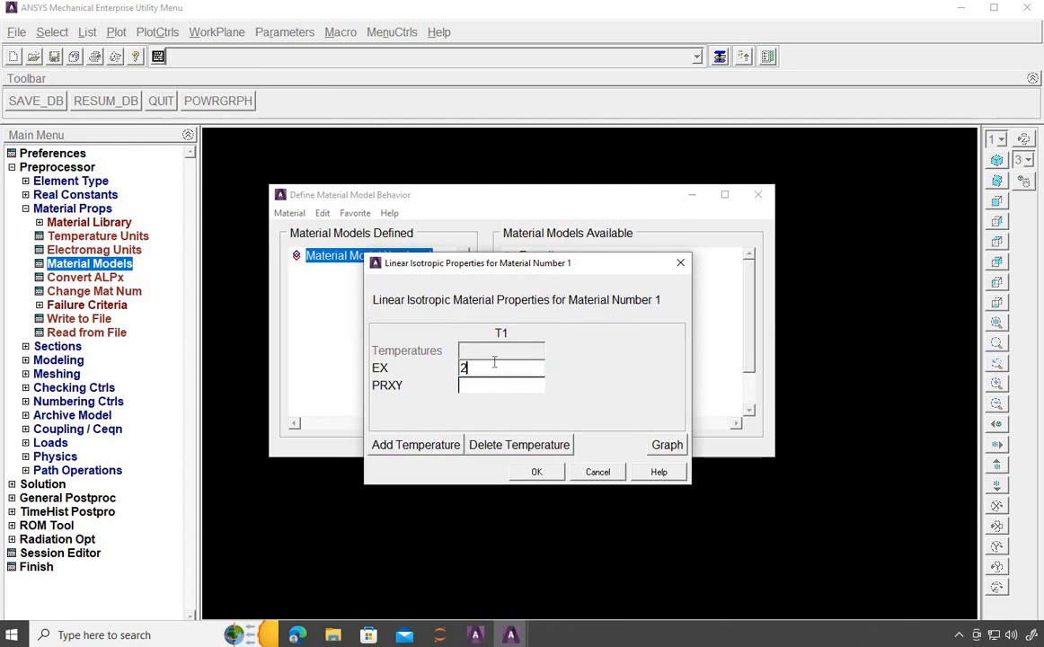
pyautogui.write('e5')
pyautogui.click(493, 364)
pyautogui.click(476, 385)
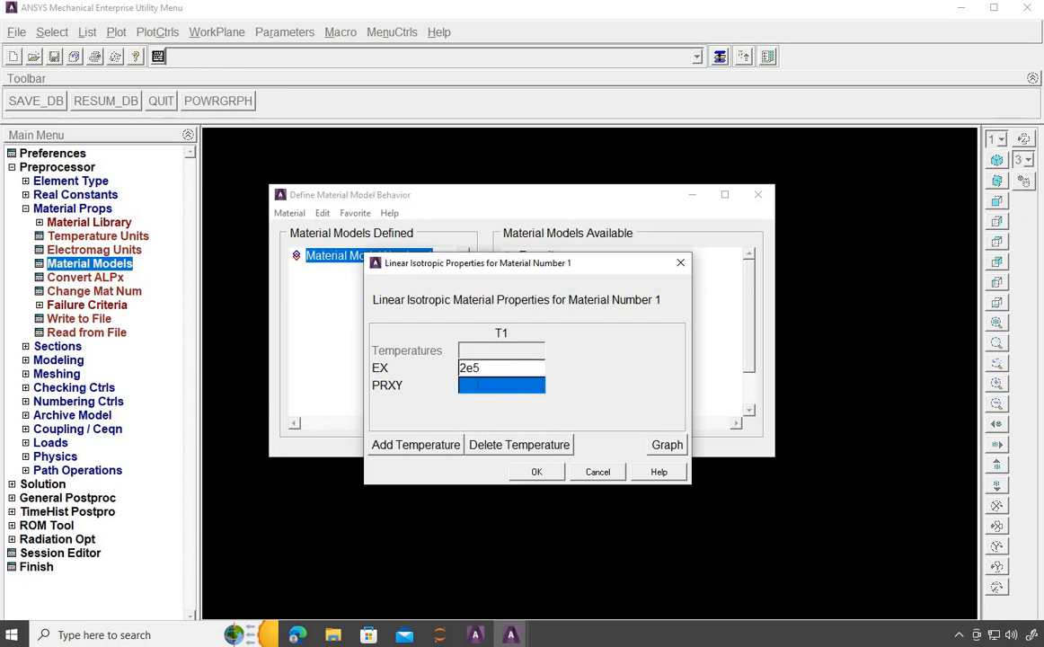
pyautogui.write('0.')
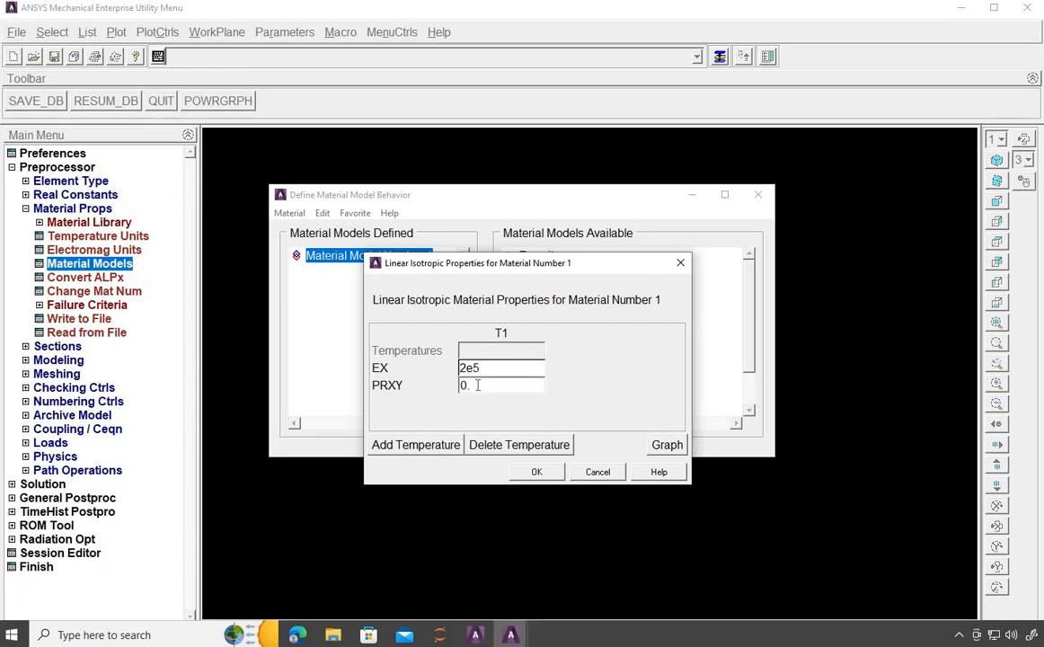
pyautogui.write('3')
pyautogui.click(533, 474)
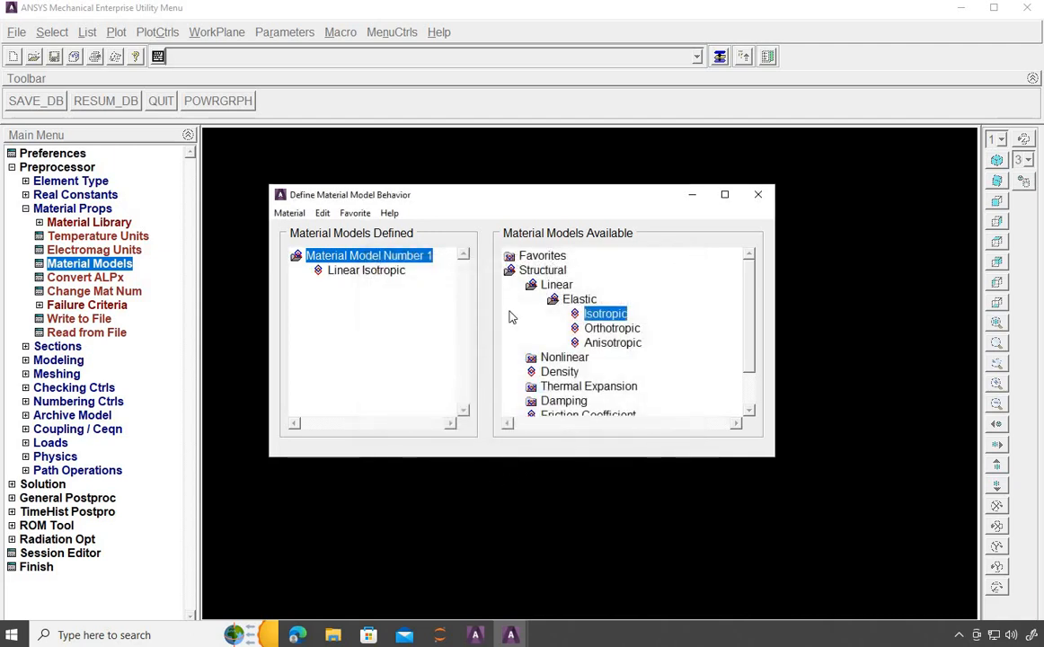
pyautogui.click(758, 195)
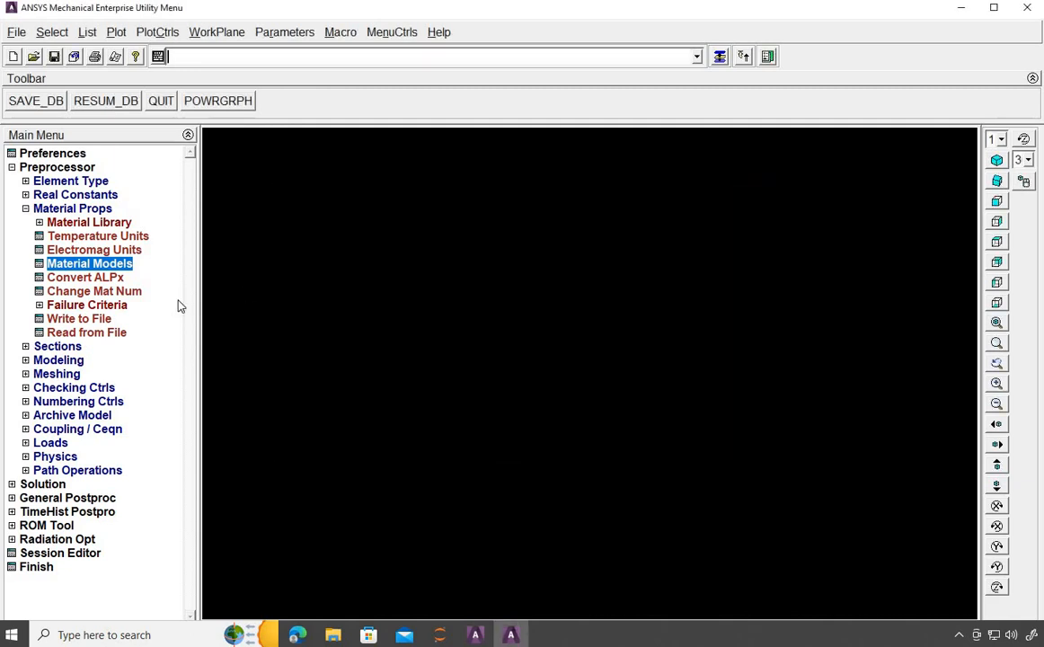
pyautogui.click(25, 208)
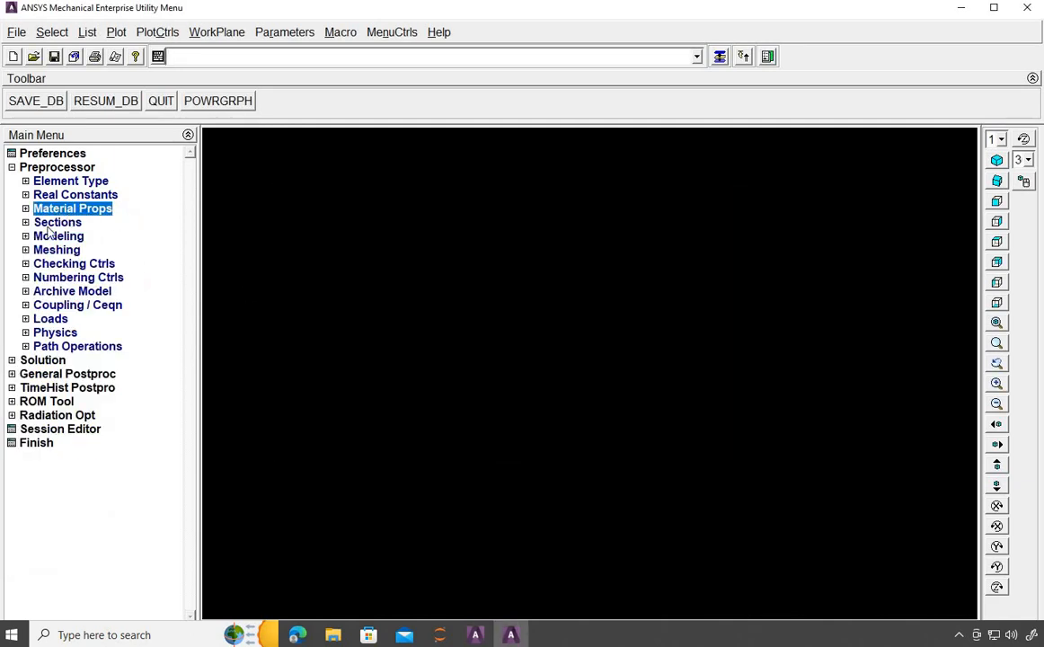
# Define a rectangular beam common section with ID 1, width B 20 and height H 20.
pyautogui.click(25, 222)
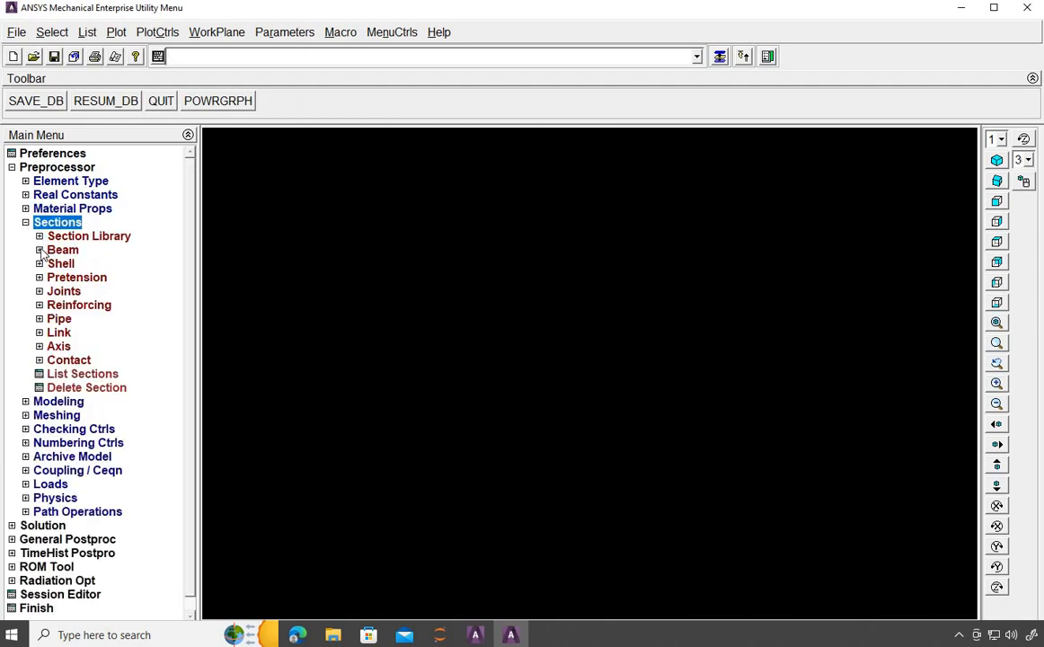
pyautogui.click(40, 249)
pyautogui.click(106, 263)
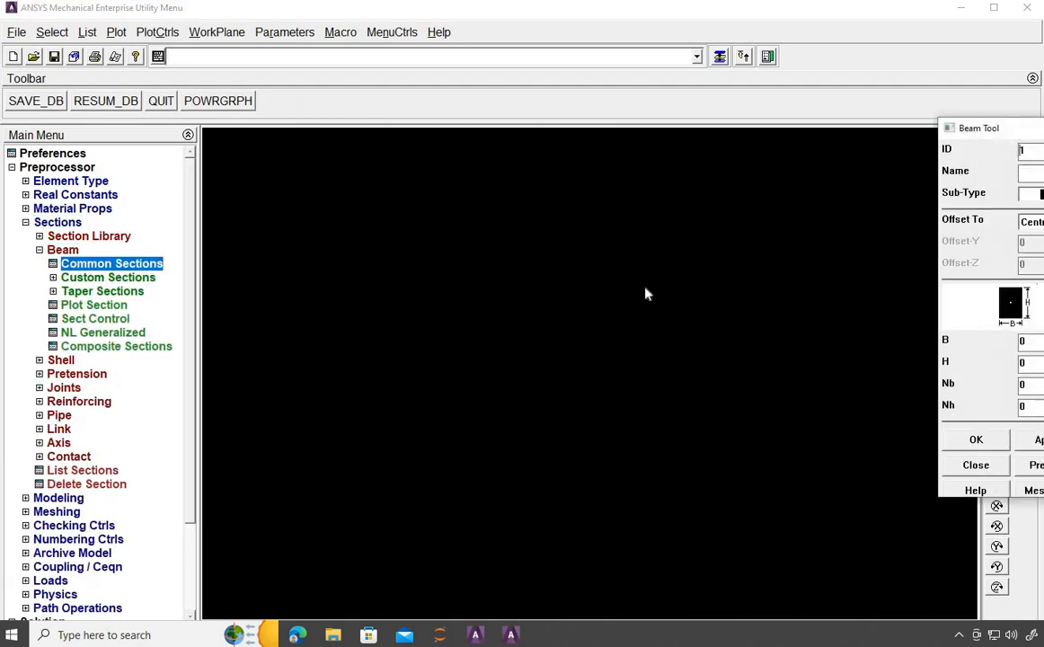
pyautogui.doubleClick(1021, 341)
pyautogui.write('20')
pyautogui.click(1020, 362)
pyautogui.doubleClick(1020, 362)
pyautogui.write('20')
pyautogui.click(975, 440)
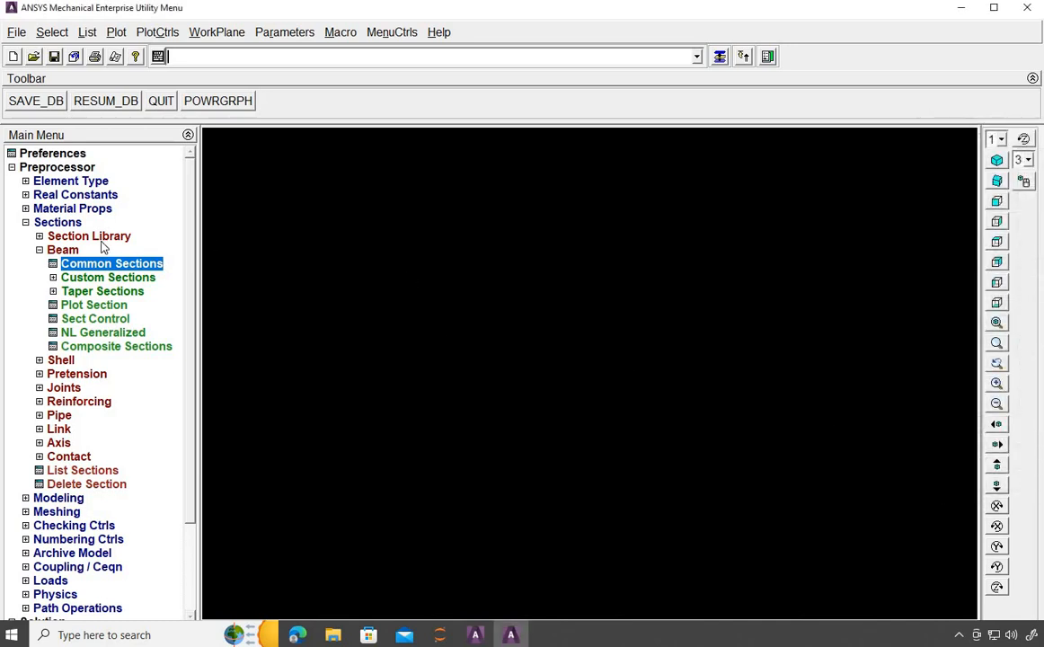
pyautogui.click(26, 223)
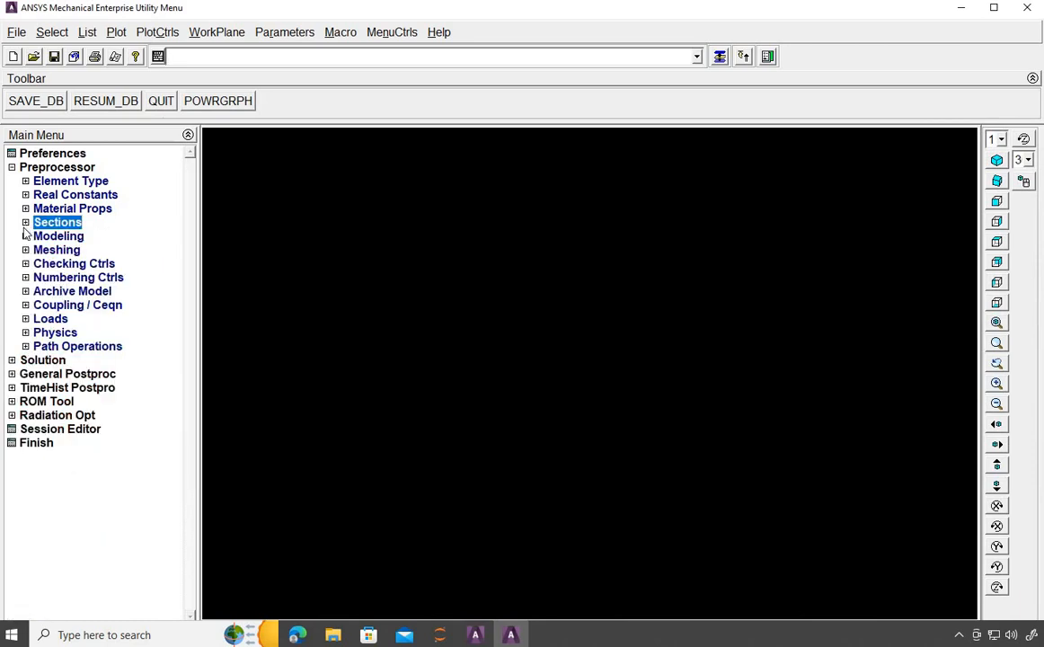
# Create the first keypoint in the active coordinate system with the X coordinate cleared.
pyautogui.click(26, 237)
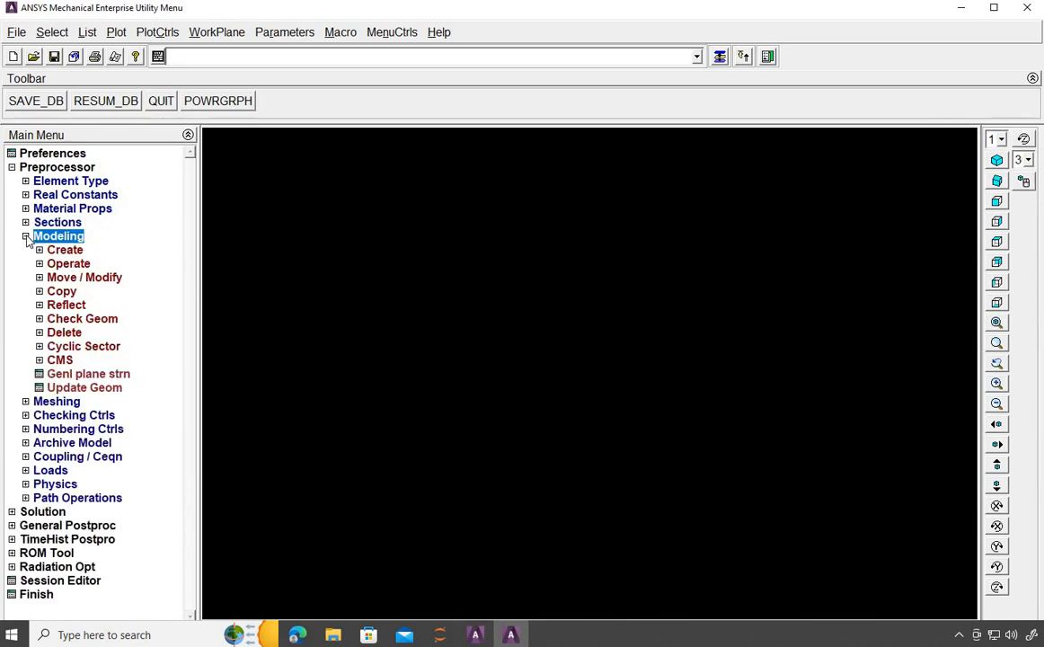
pyautogui.click(40, 250)
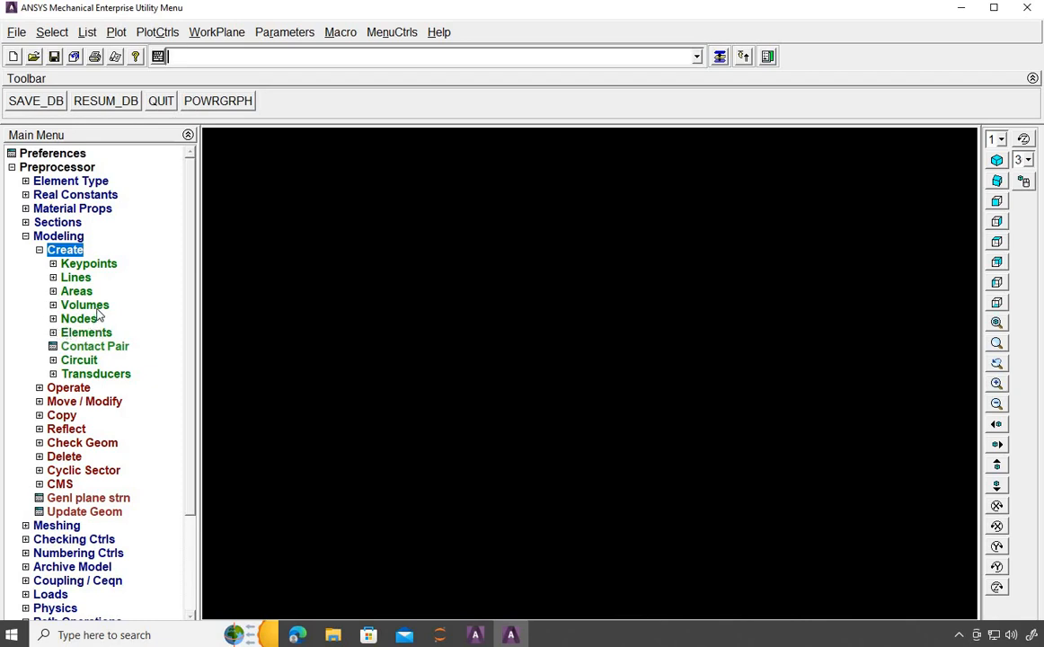
pyautogui.click(97, 264)
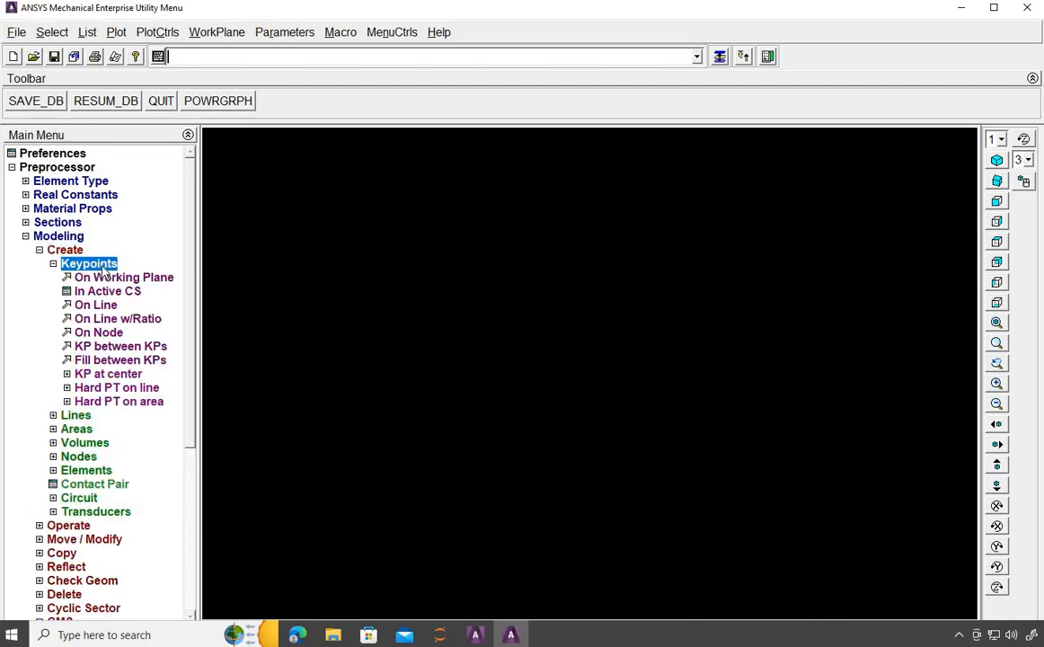
pyautogui.click(104, 293)
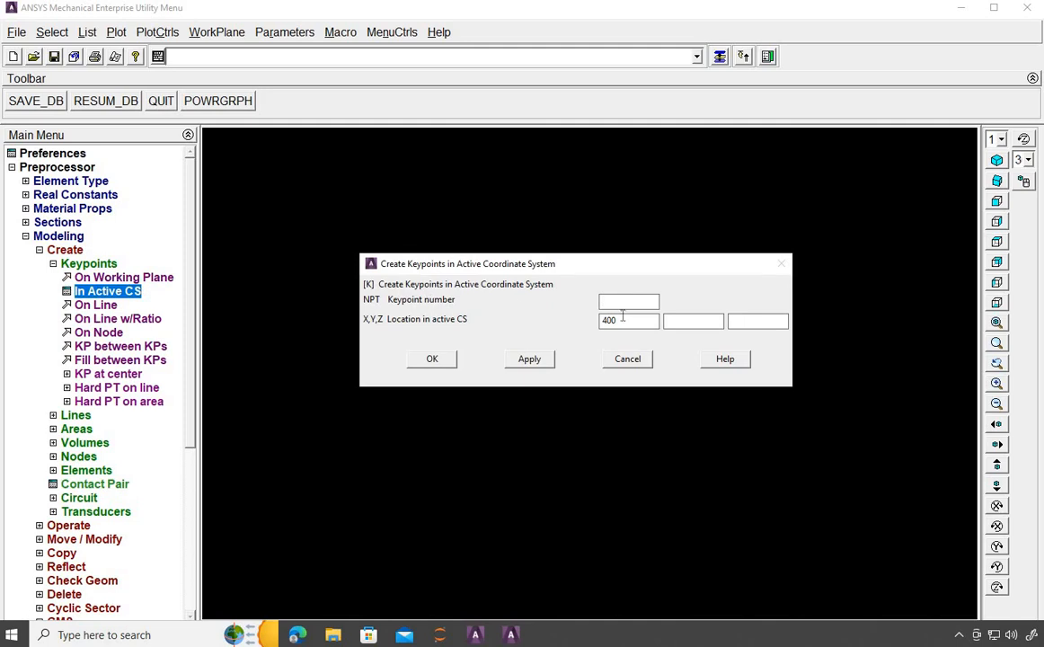
pyautogui.moveTo(623, 320); pyautogui.dragTo(582, 321)
pyautogui.press('BackSpace')
pyautogui.click(709, 322)
pyautogui.press('Tab')
pyautogui.click(606, 300)
pyautogui.click(529, 359)
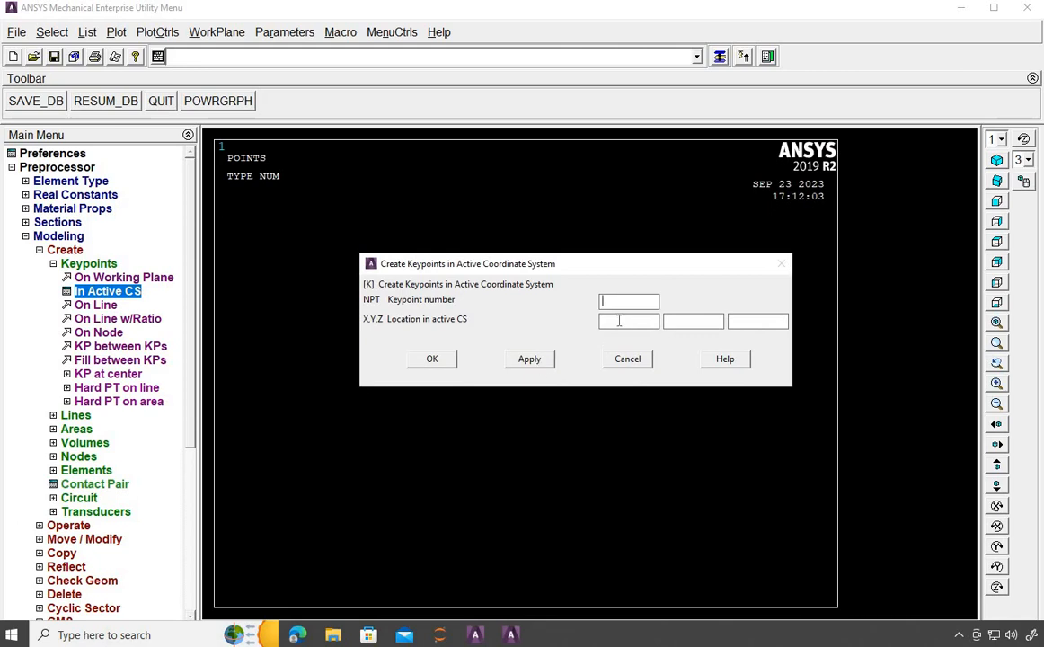
# Create the second keypoint in the active coordinate system at X 400.
pyautogui.write('400')
pyautogui.click(432, 359)
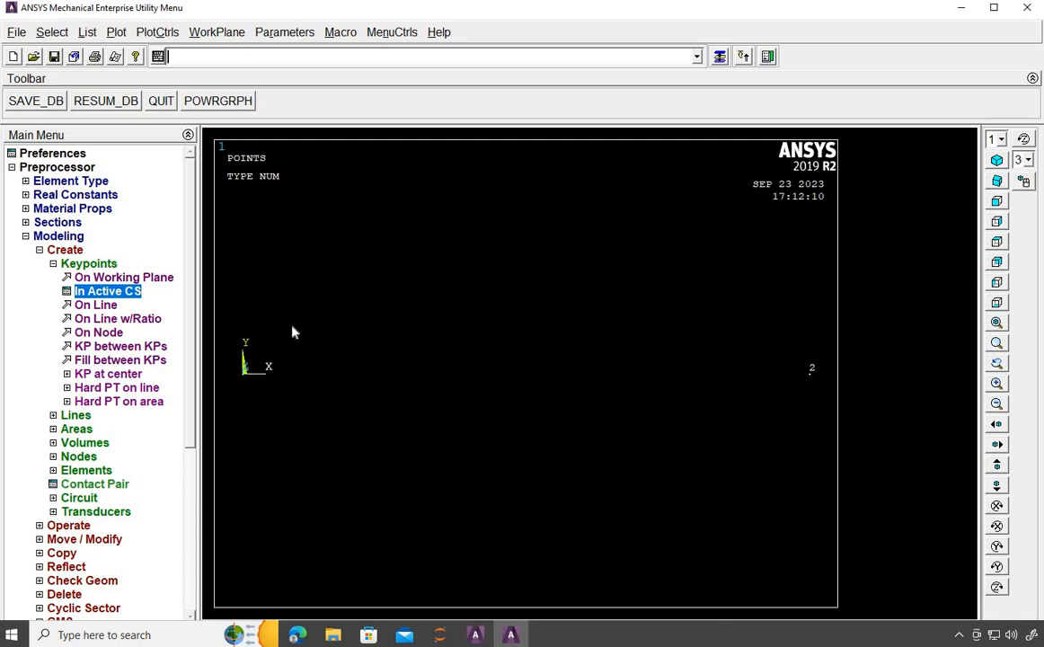
pyautogui.click(53, 263)
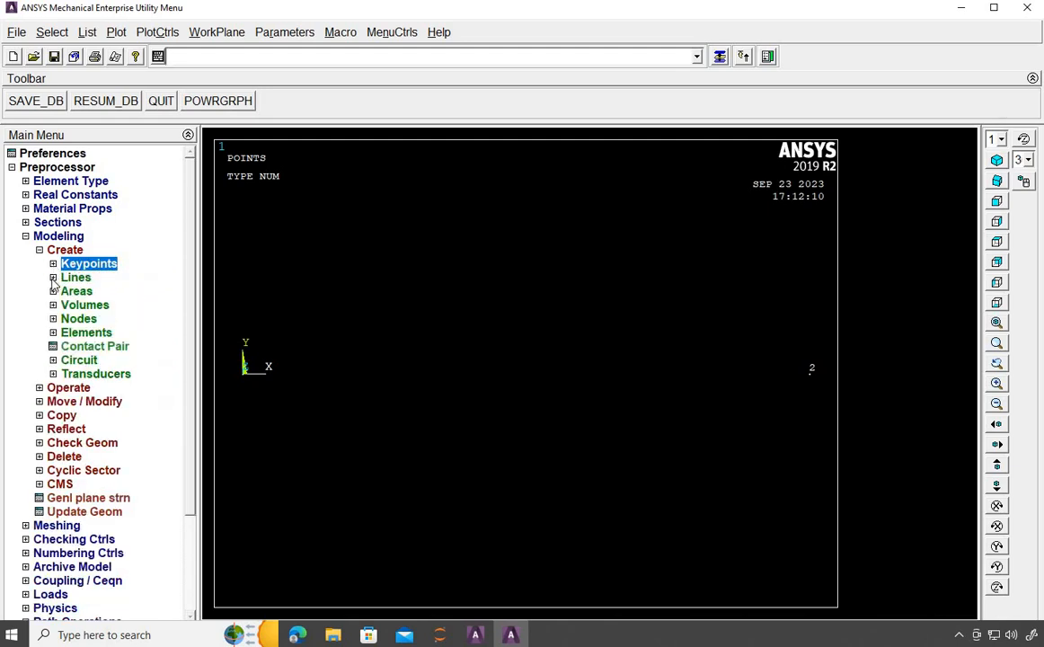
# Create a straight line from keypoint 1 to keypoint 2.
pyautogui.click(53, 278)
pyautogui.click(108, 306)
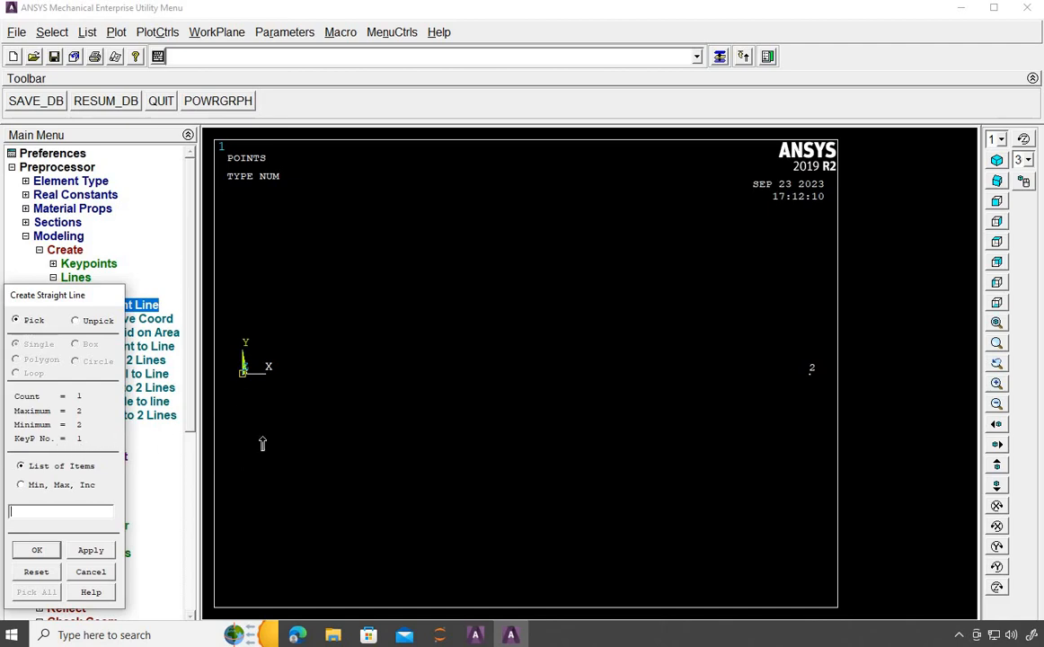
pyautogui.click(628, 429)
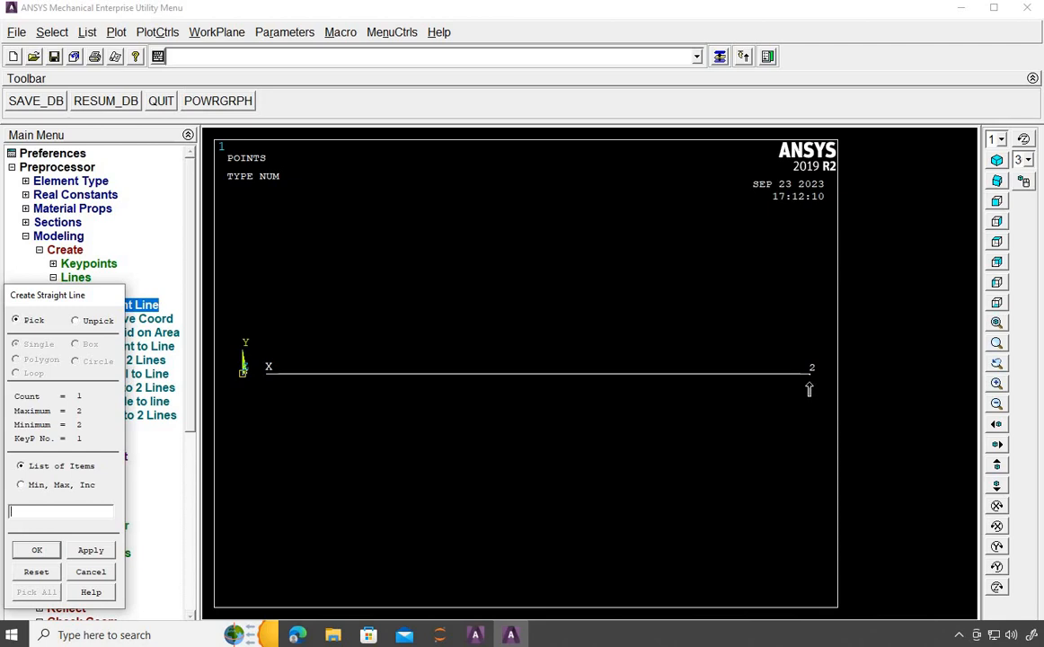
pyautogui.click(808, 388)
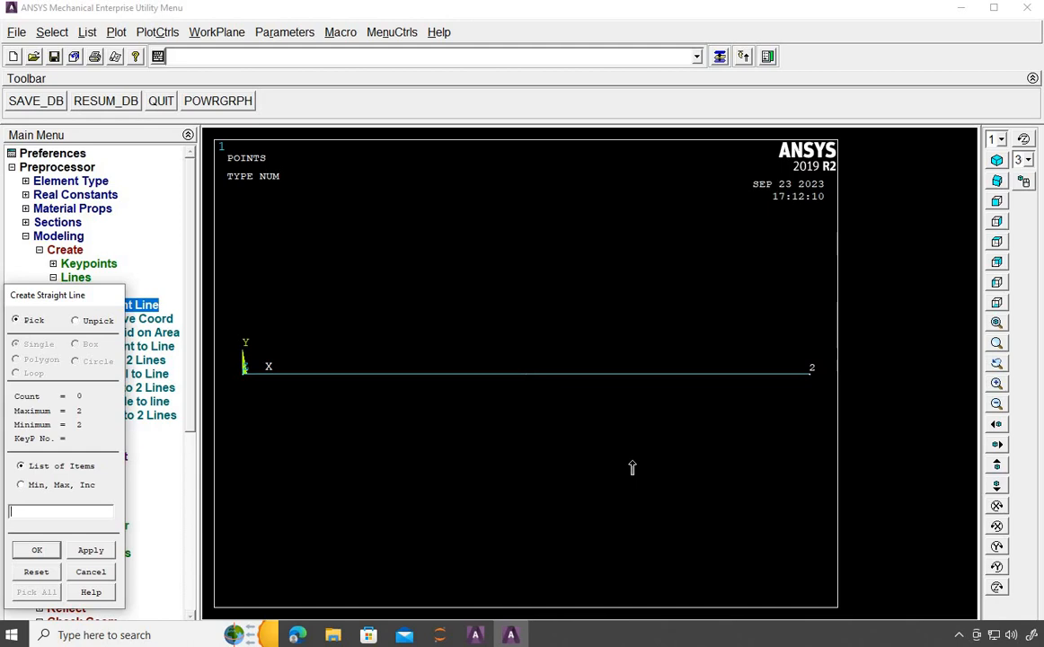
pyautogui.click(37, 550)
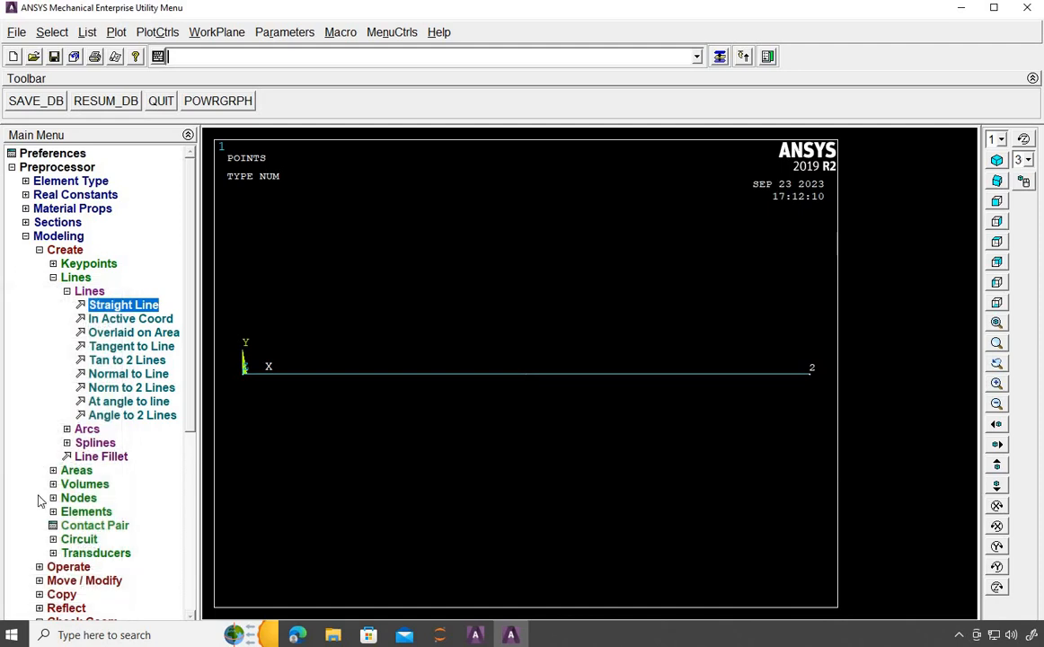
pyautogui.click(65, 250)
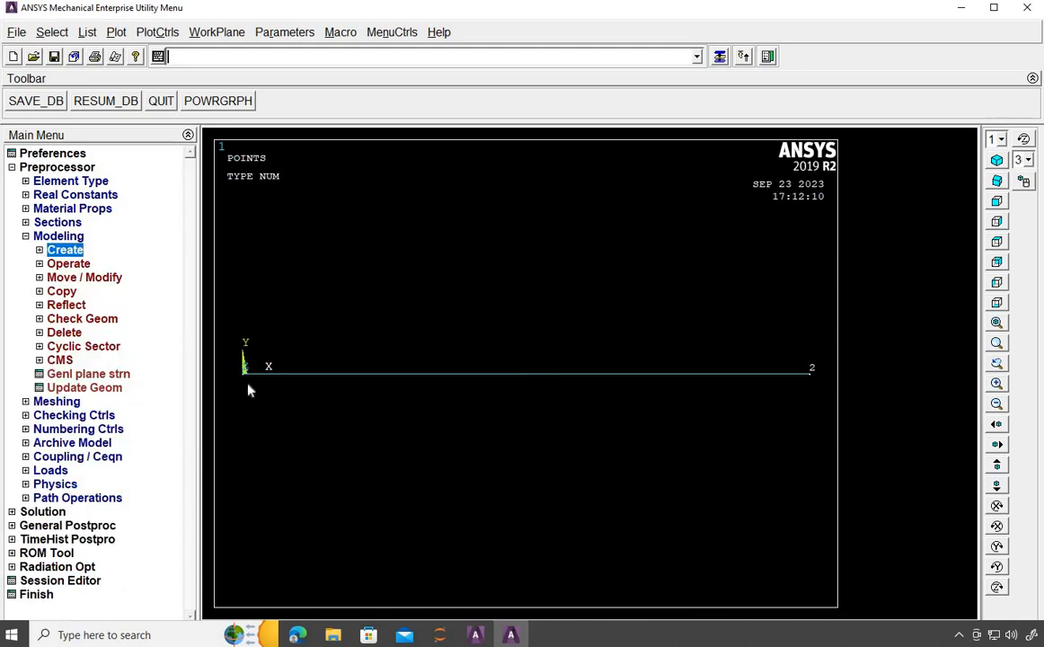
# Turn on line numbers in the plot numbering controls and plot the lines.
pyautogui.click(151, 32)
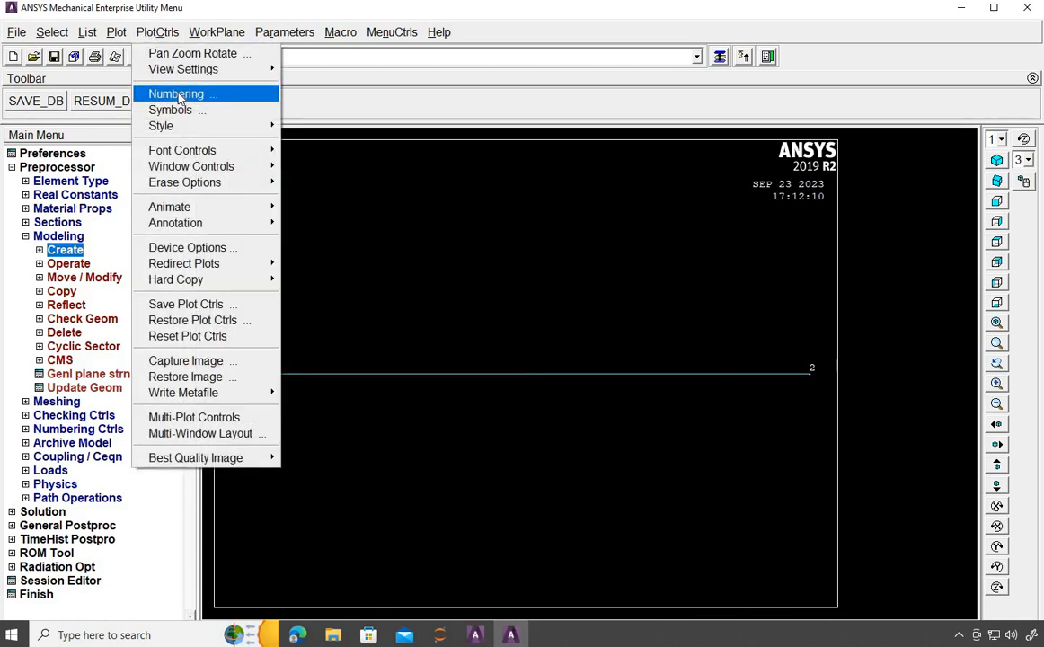
pyautogui.click(179, 95)
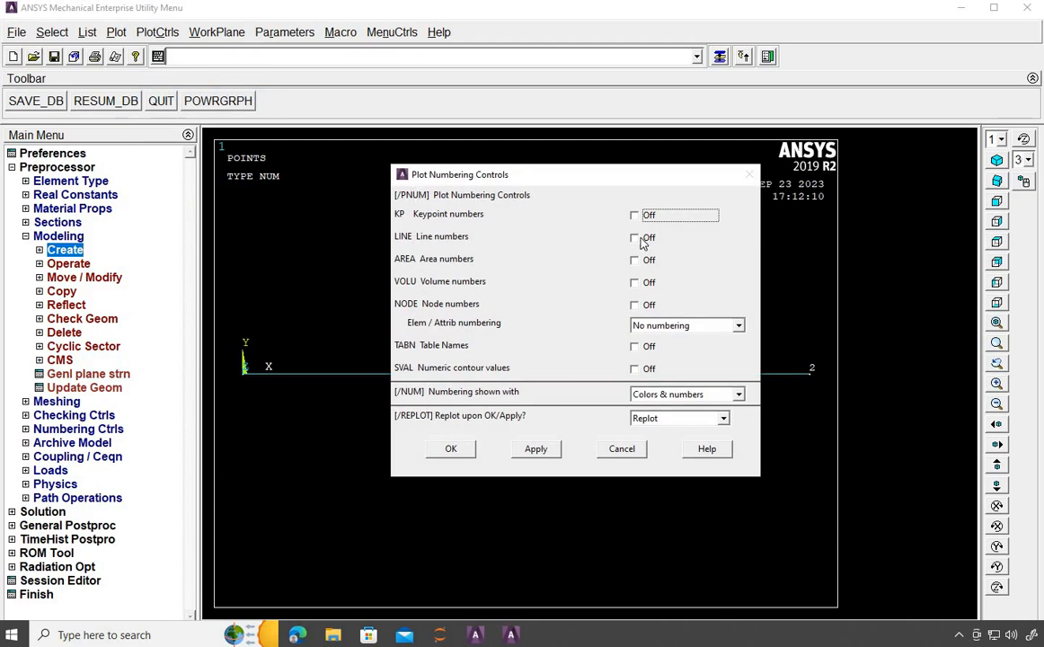
pyautogui.click(635, 238)
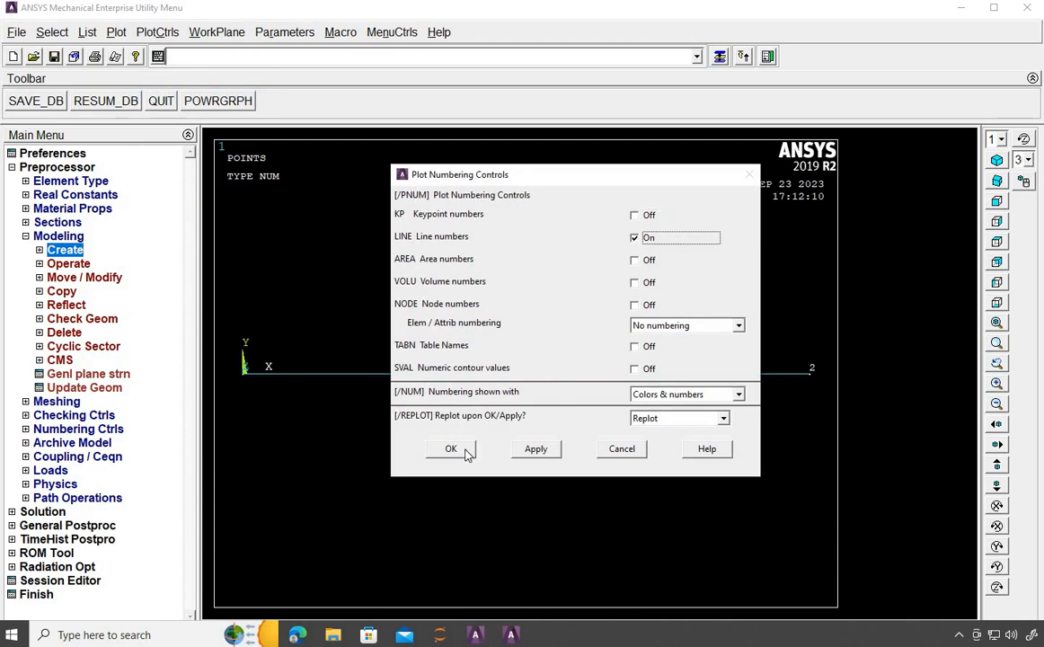
pyautogui.click(451, 449)
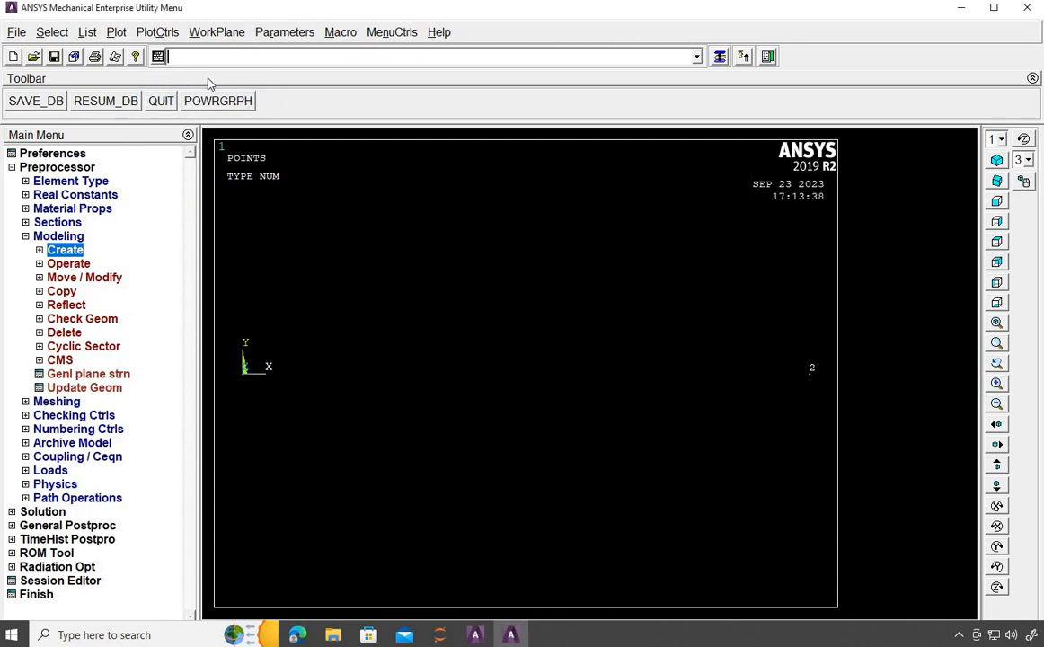
pyautogui.click(115, 32)
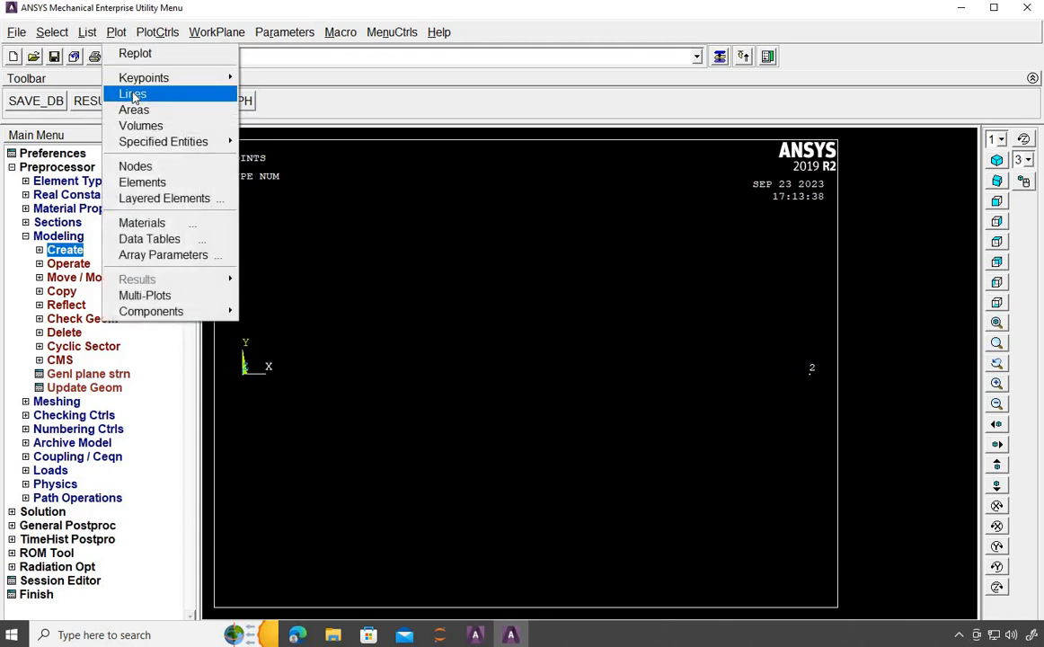
pyautogui.click(132, 93)
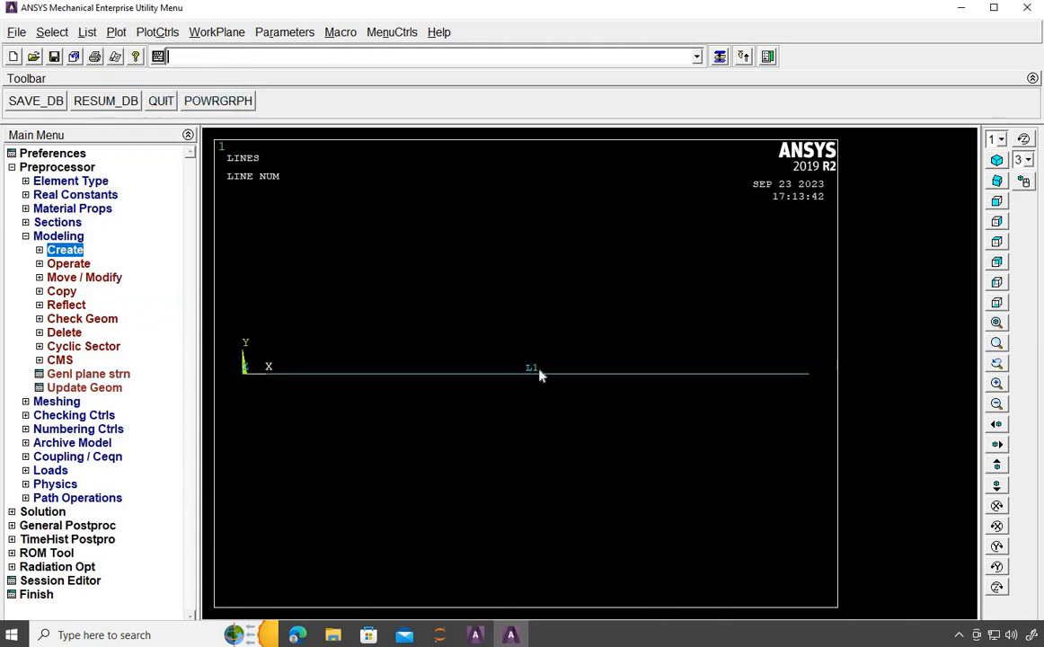
# Turn on keypoint numbers in the plot numbering controls and replot.
pyautogui.click(173, 36)
pyautogui.click(190, 93)
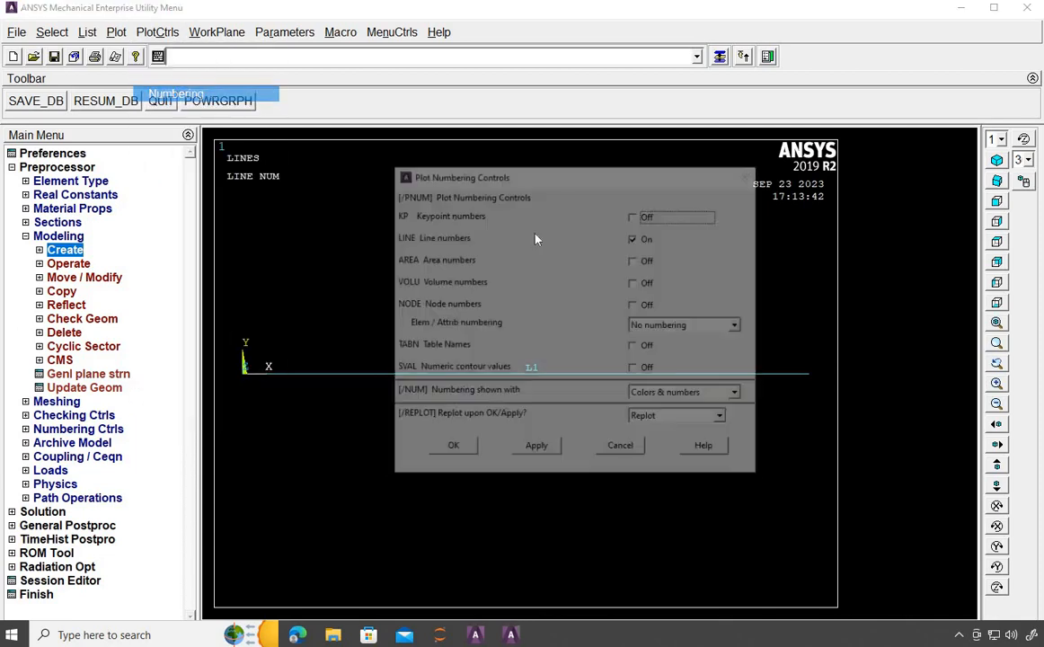
pyautogui.click(634, 215)
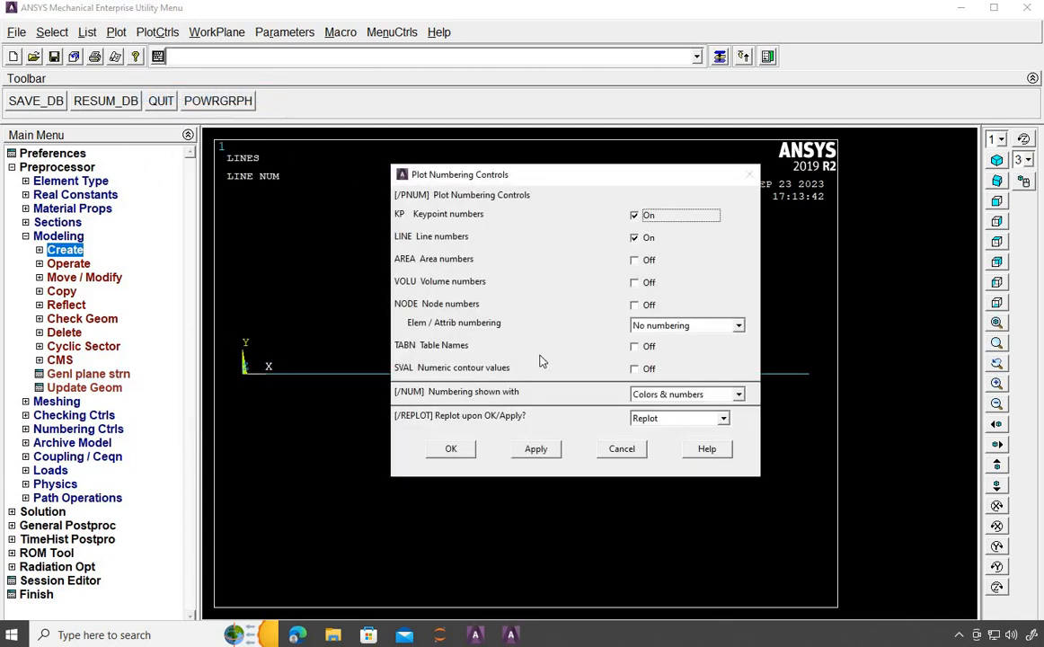
pyautogui.click(452, 451)
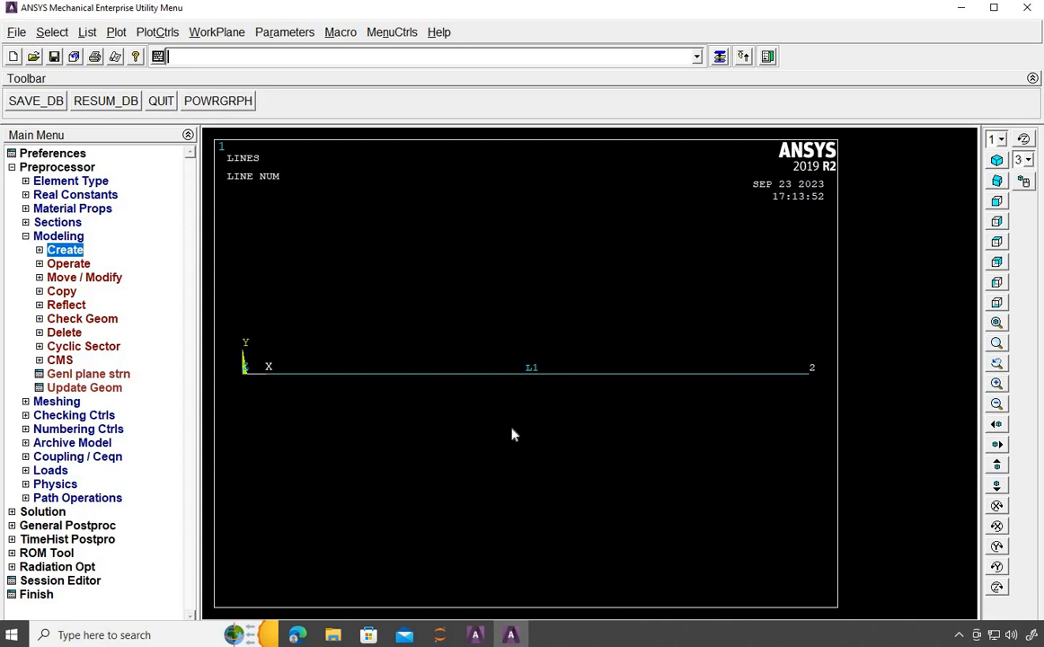
# List the coordinates of all keypoints to check their locations, then close the listing.
pyautogui.click(86, 33)
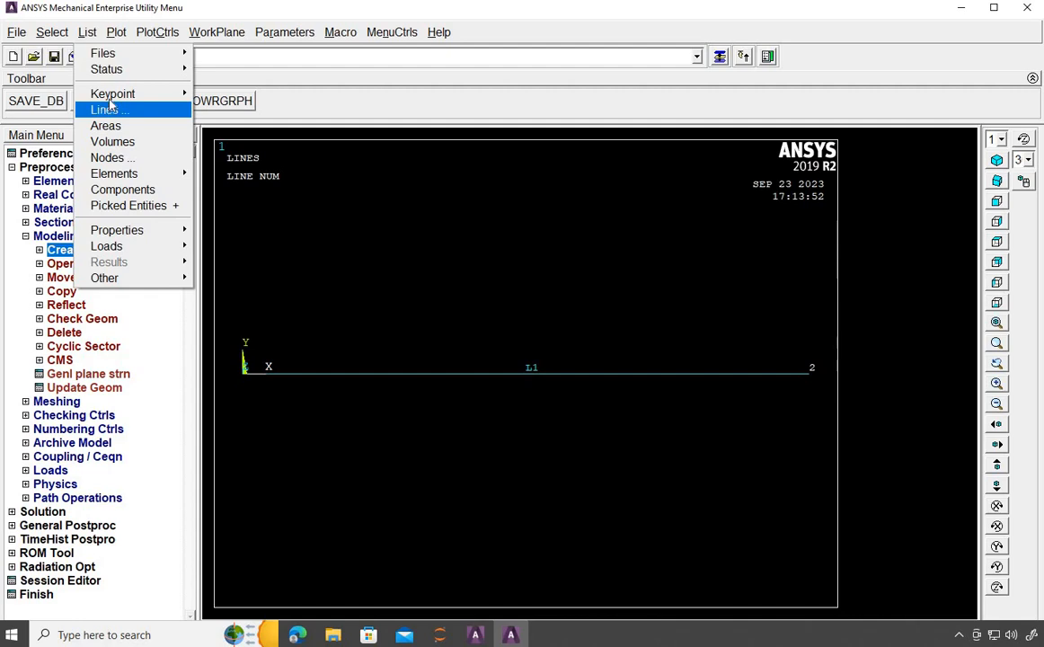
pyautogui.moveTo(112, 92)
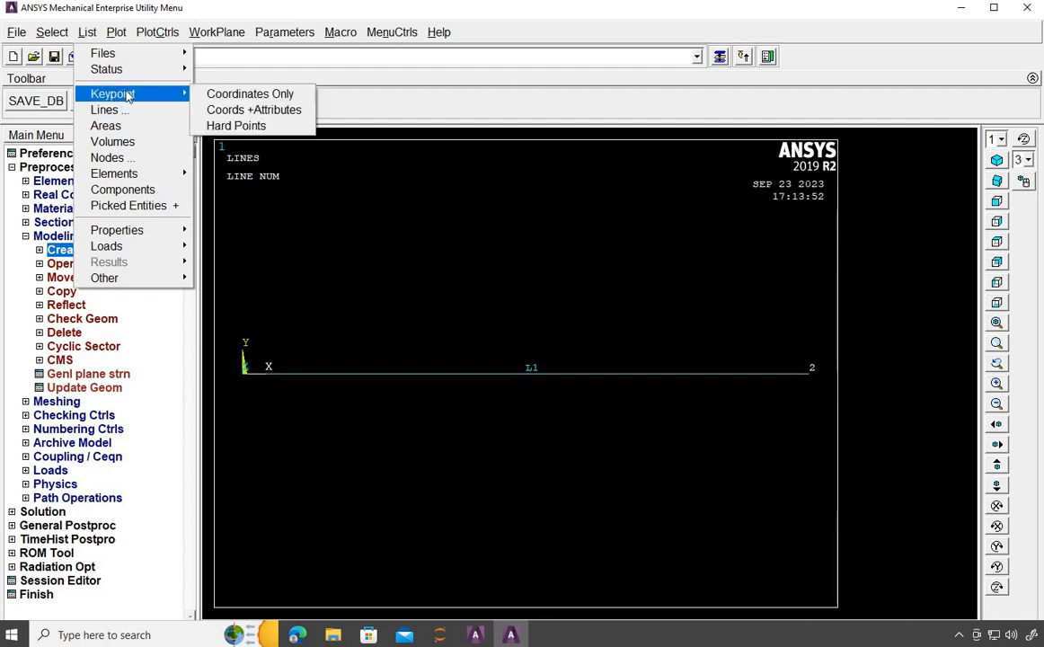
pyautogui.click(224, 96)
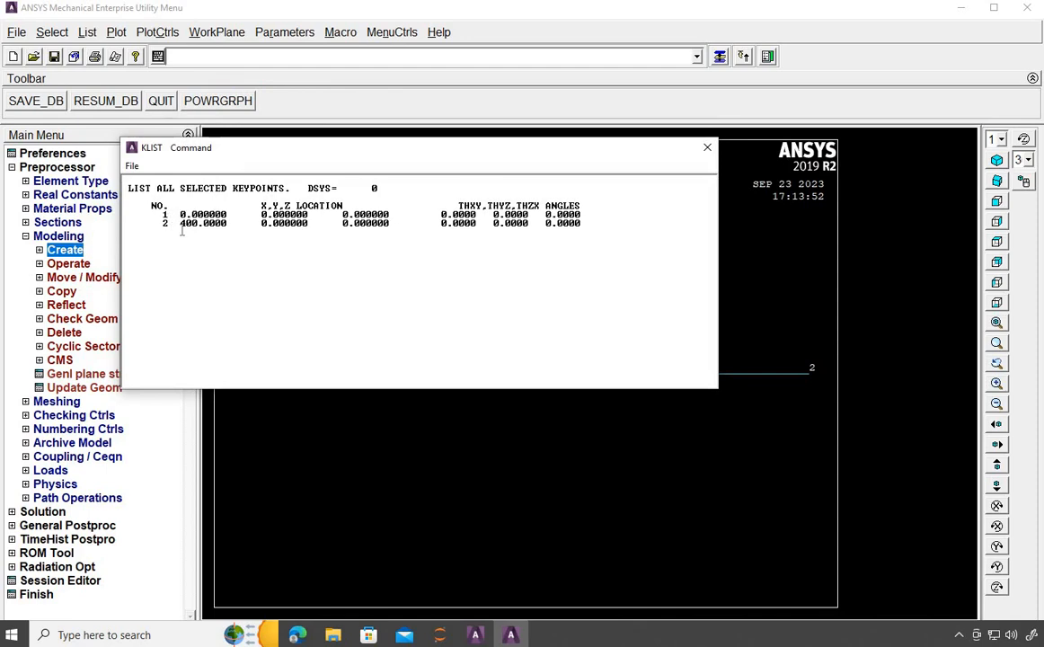
pyautogui.click(707, 147)
# List all lines in attribute format to check the line's length, then close the listing.
pyautogui.click(86, 33)
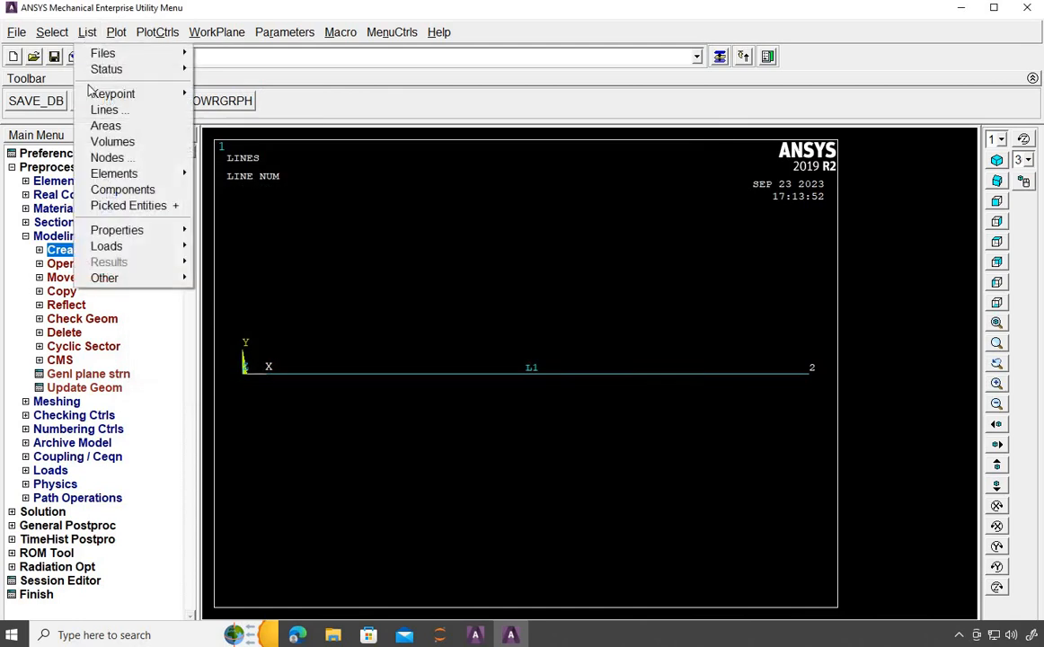
pyautogui.click(103, 111)
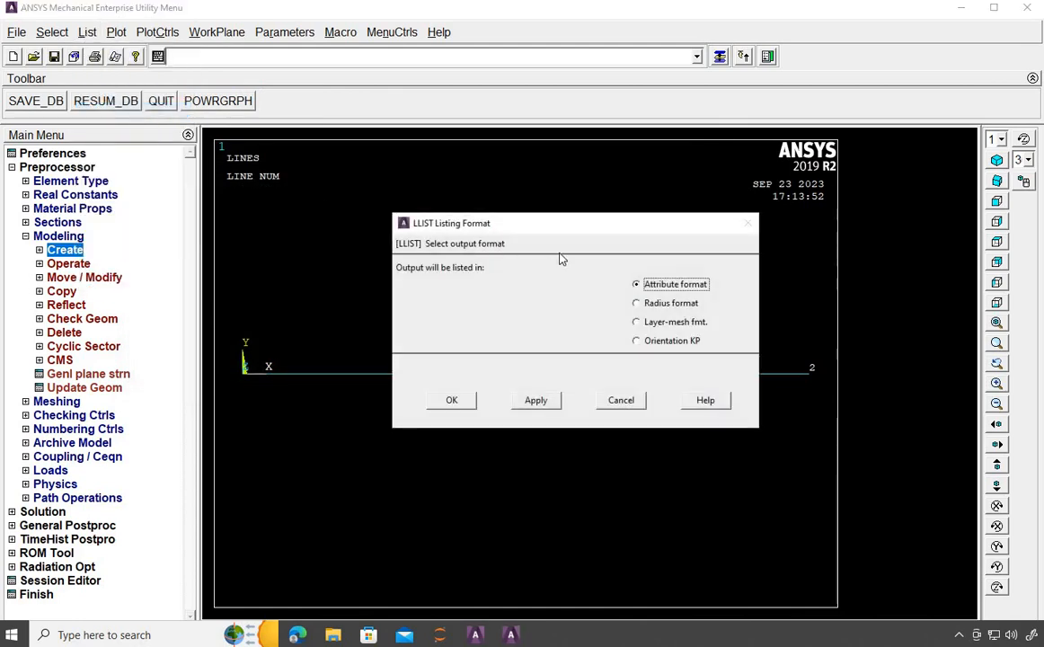
pyautogui.click(452, 400)
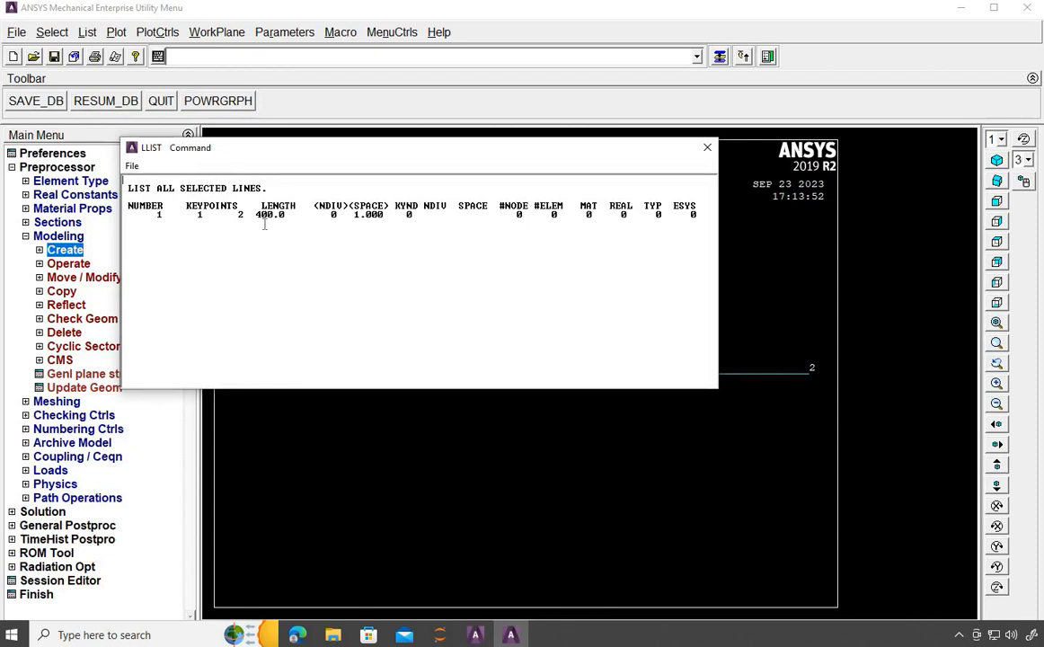
pyautogui.click(707, 147)
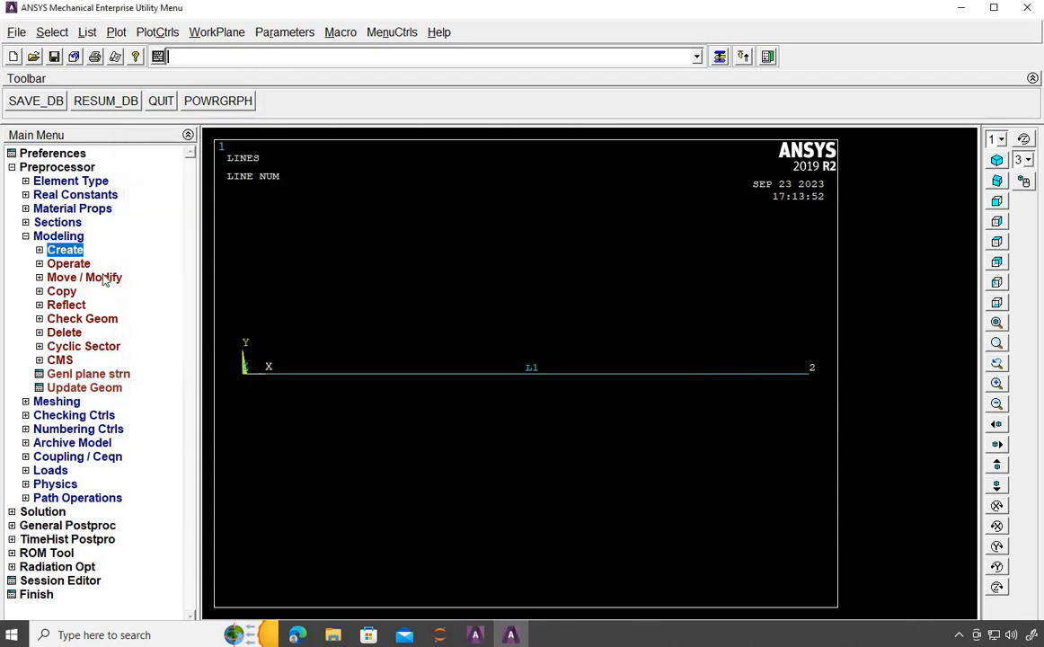
# Assign the default meshing attributes with element type 1 BEAM188, material number 1, element coordinate system 0 and section number 1.
pyautogui.click(26, 237)
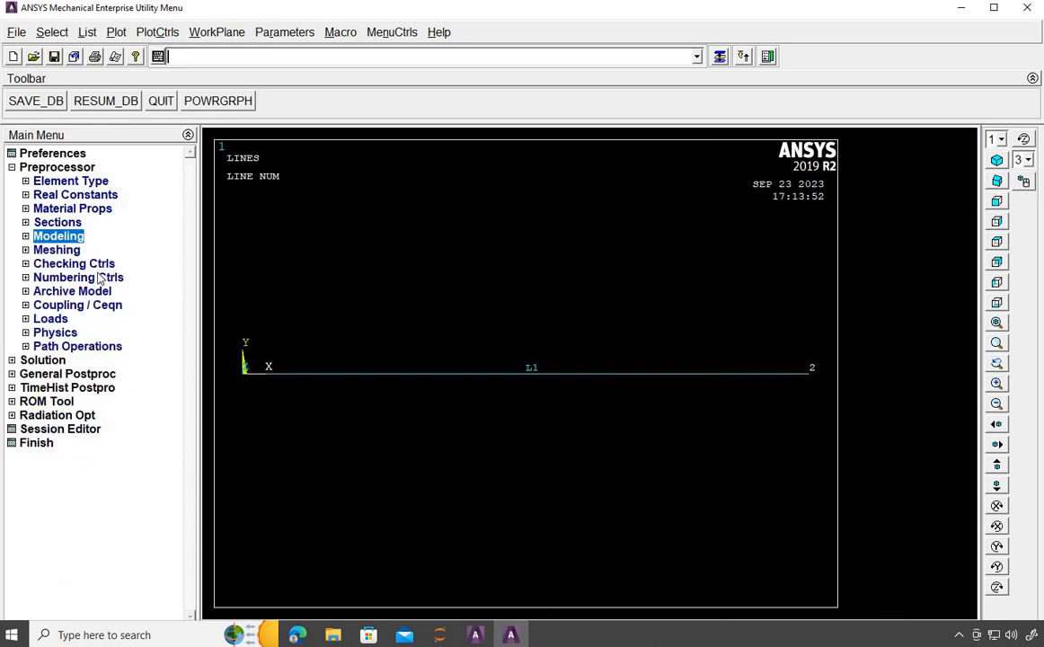
pyautogui.click(26, 251)
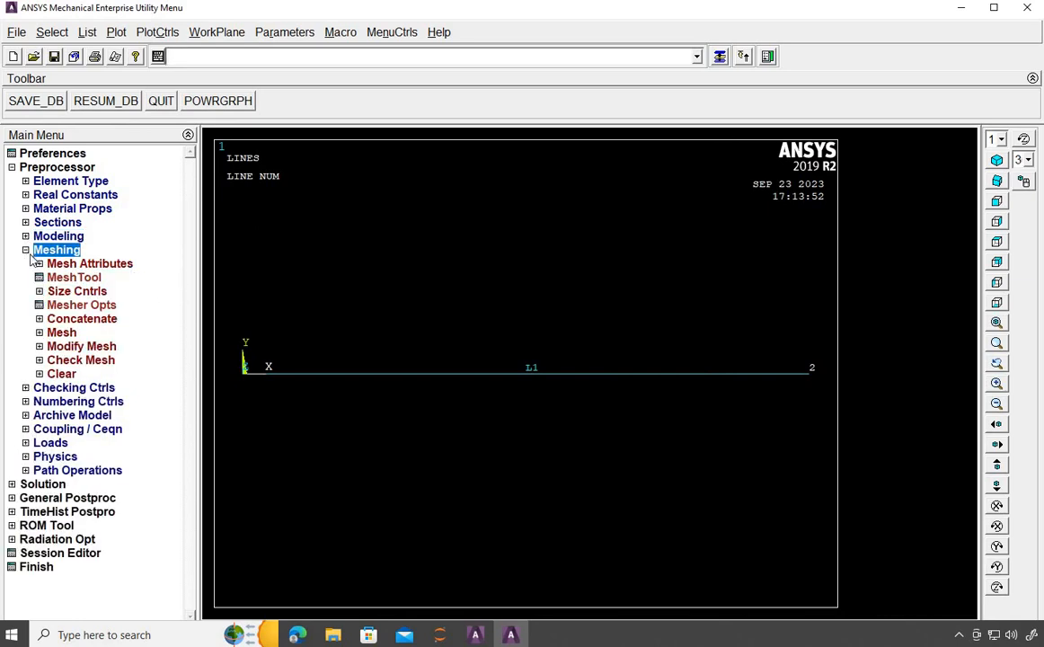
pyautogui.click(52, 268)
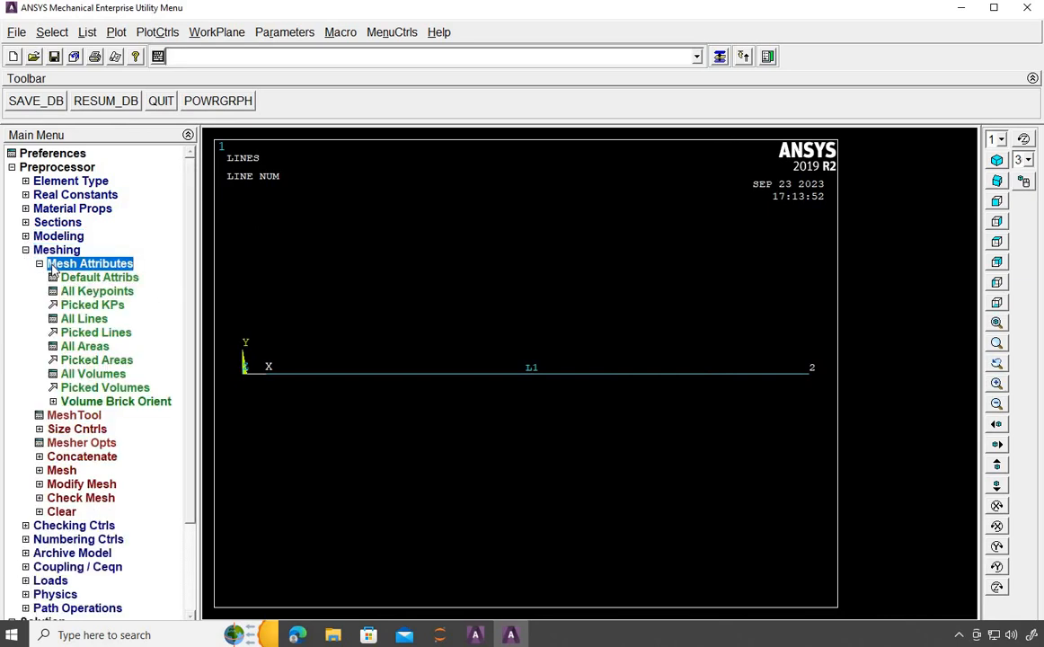
pyautogui.click(52, 266)
pyautogui.click(53, 266)
pyautogui.click(79, 279)
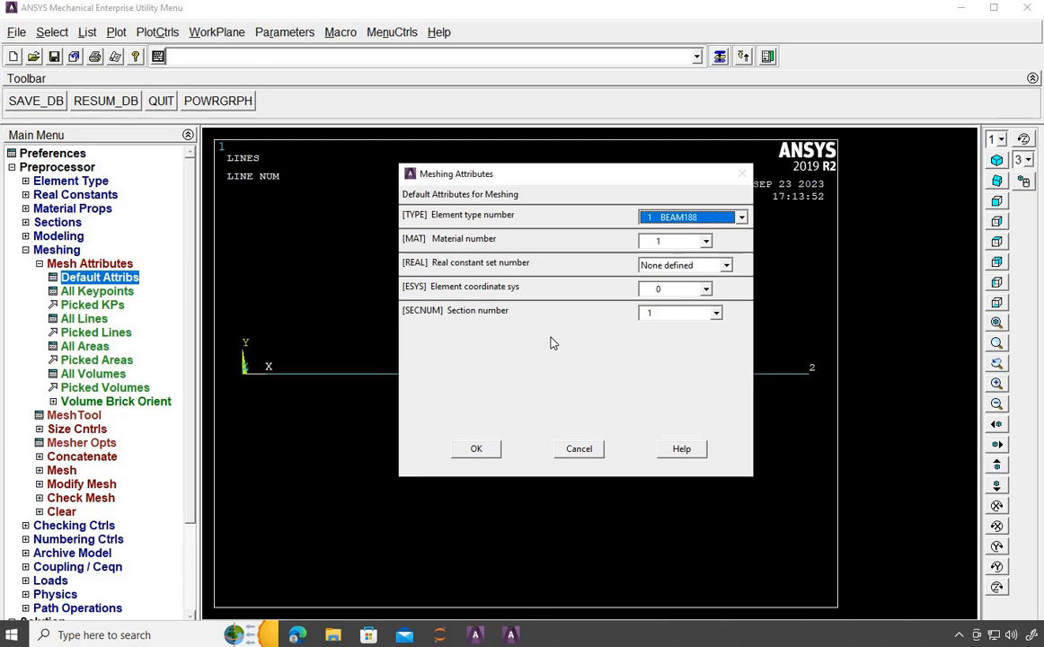
pyautogui.click(477, 449)
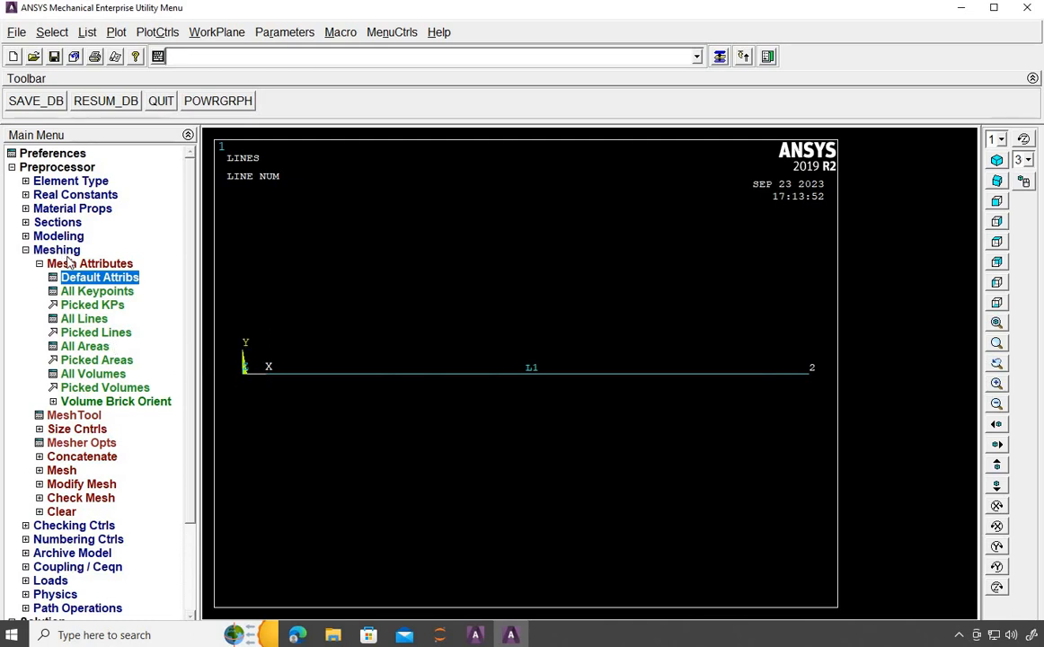
# Set the manual mesh size on all lines to 10 element divisions.
pyautogui.click(41, 430)
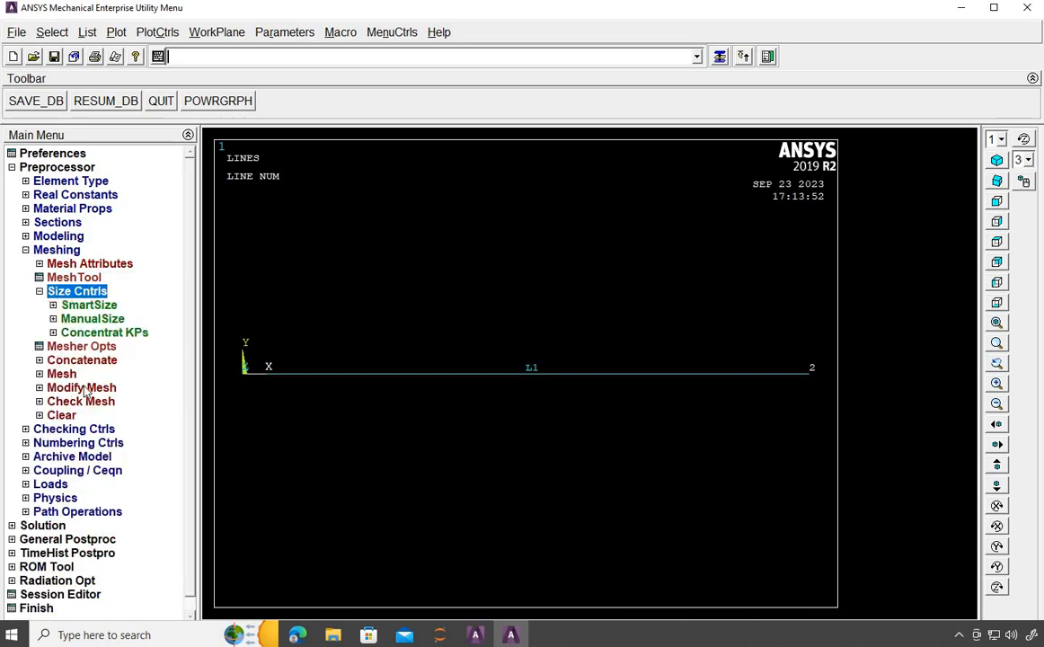
pyautogui.click(53, 320)
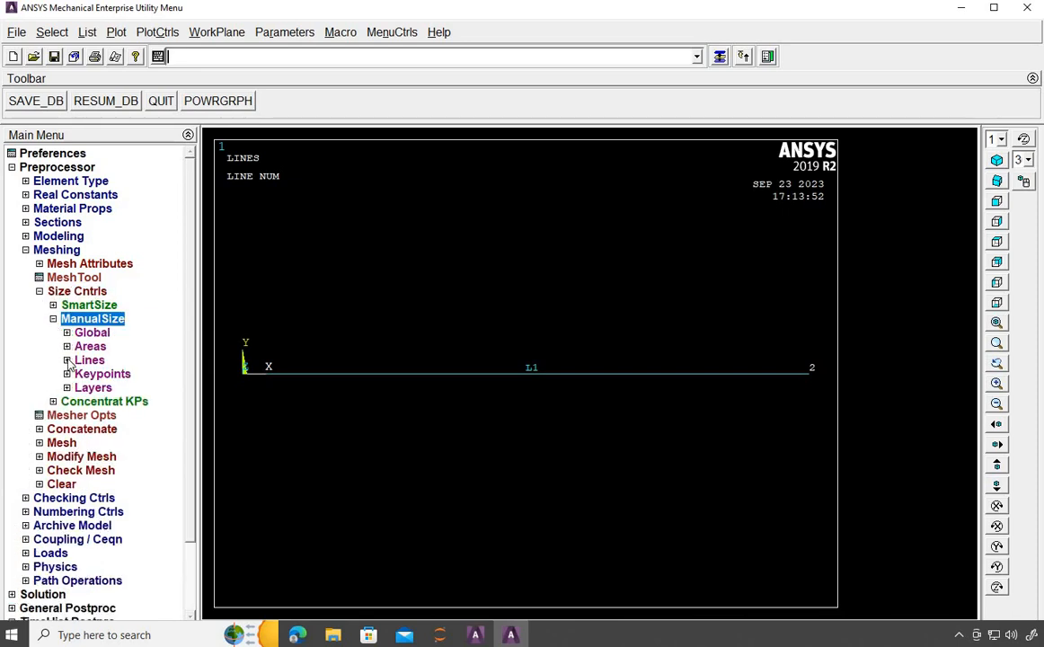
pyautogui.click(69, 360)
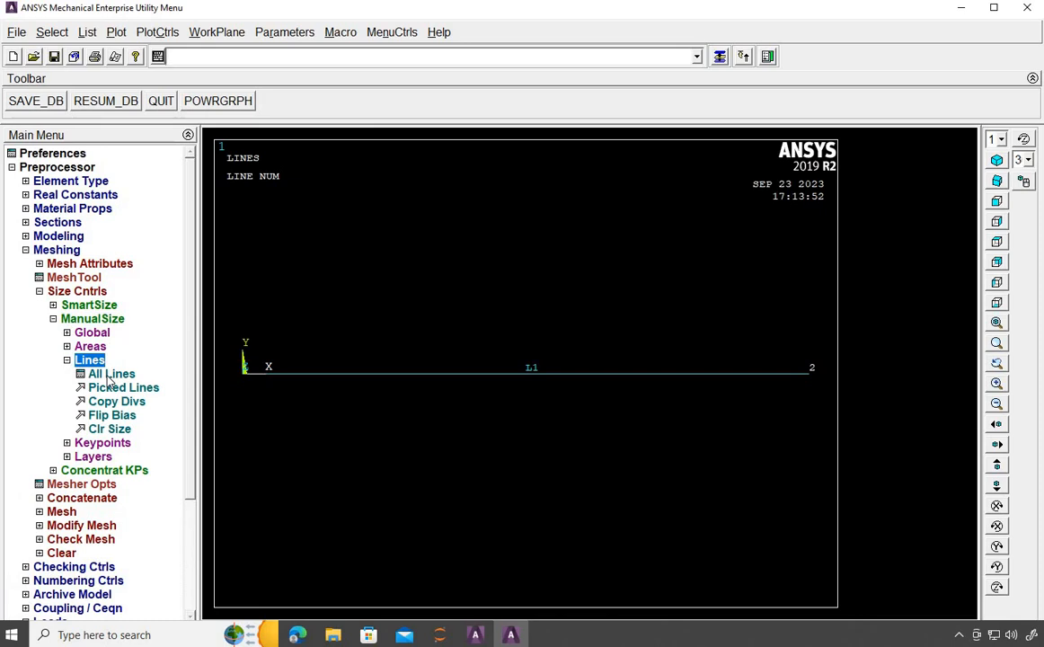
pyautogui.click(110, 373)
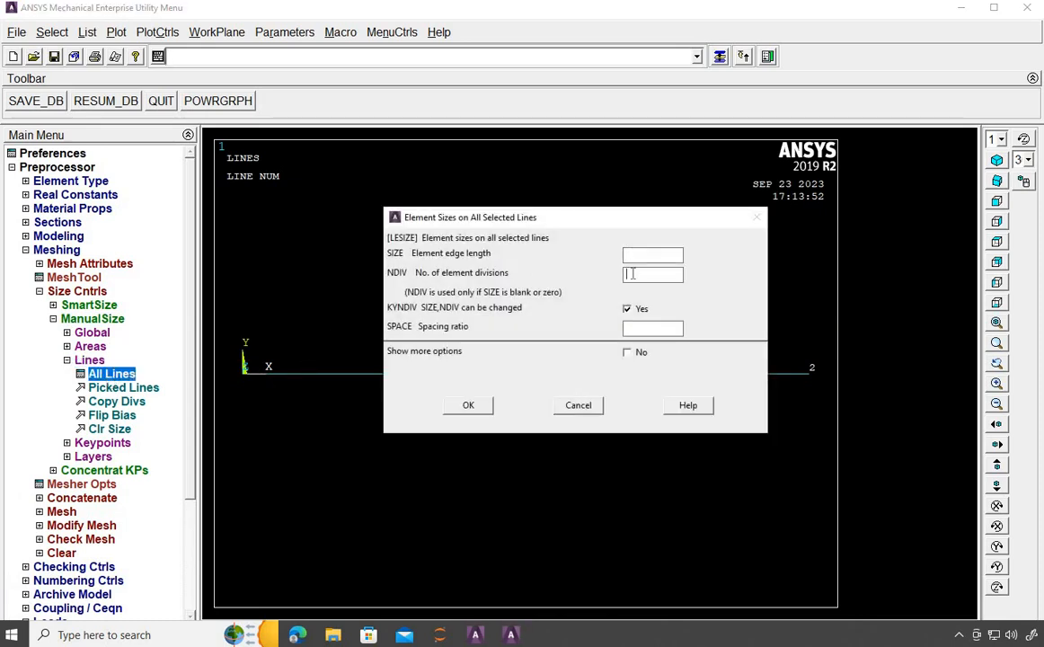
pyautogui.write('10')
pyautogui.click(468, 406)
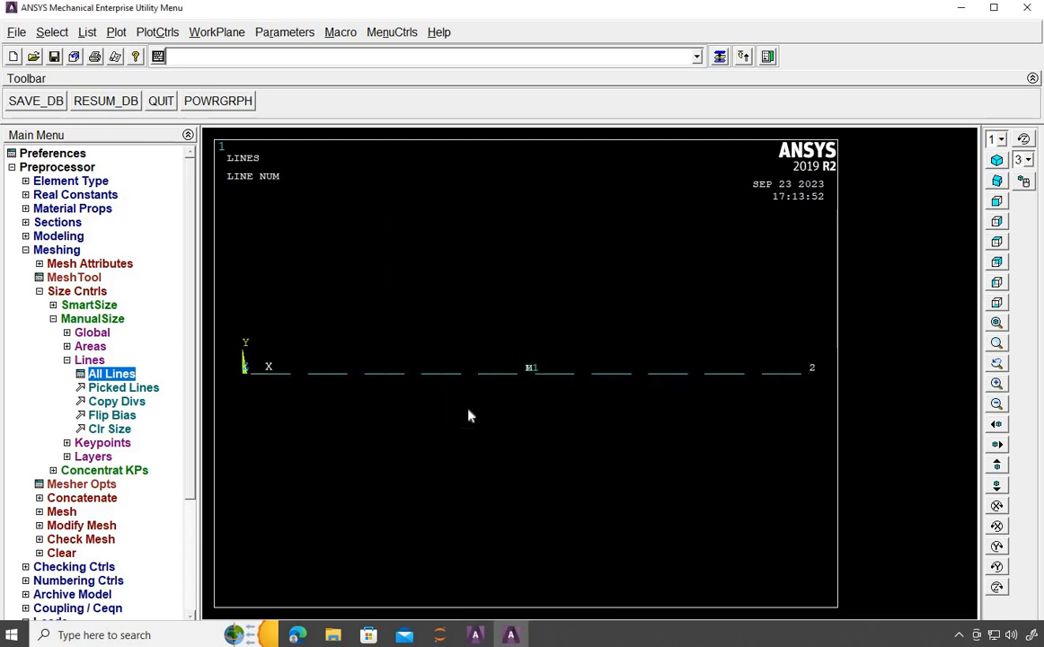
# Mesh the beam line using the assigned attributes and line divisions.
pyautogui.click(40, 292)
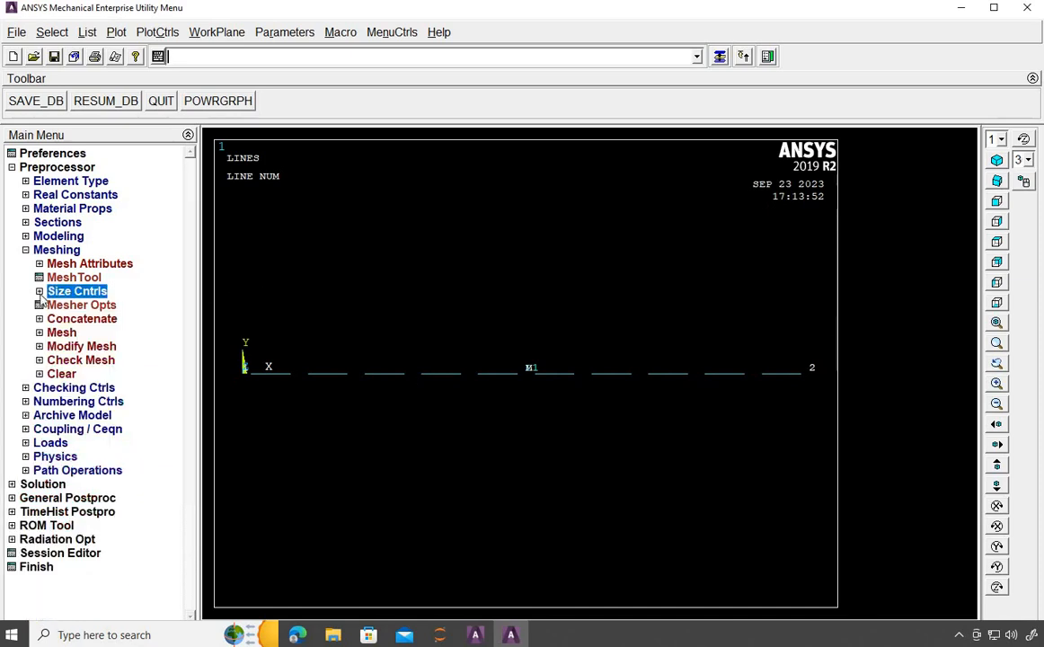
pyautogui.click(39, 333)
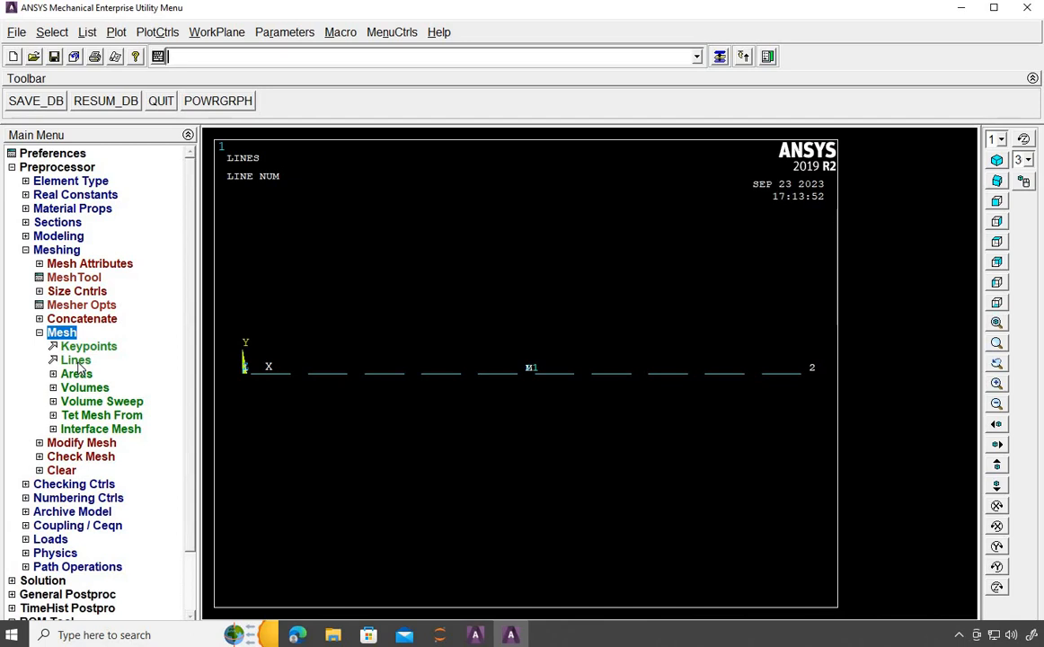
pyautogui.click(76, 359)
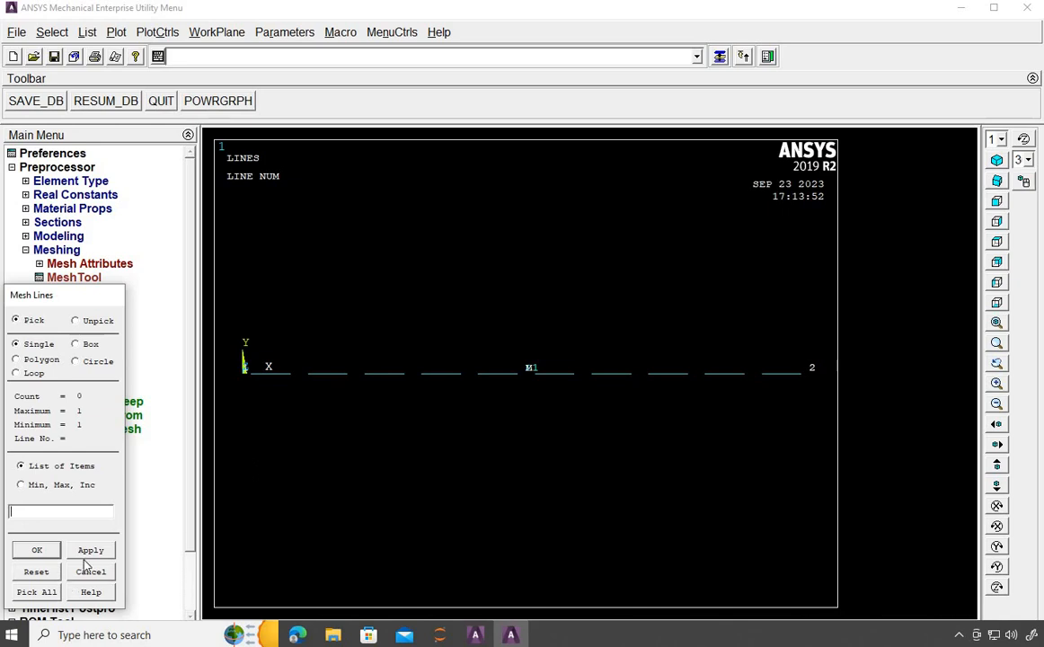
pyautogui.click(472, 387)
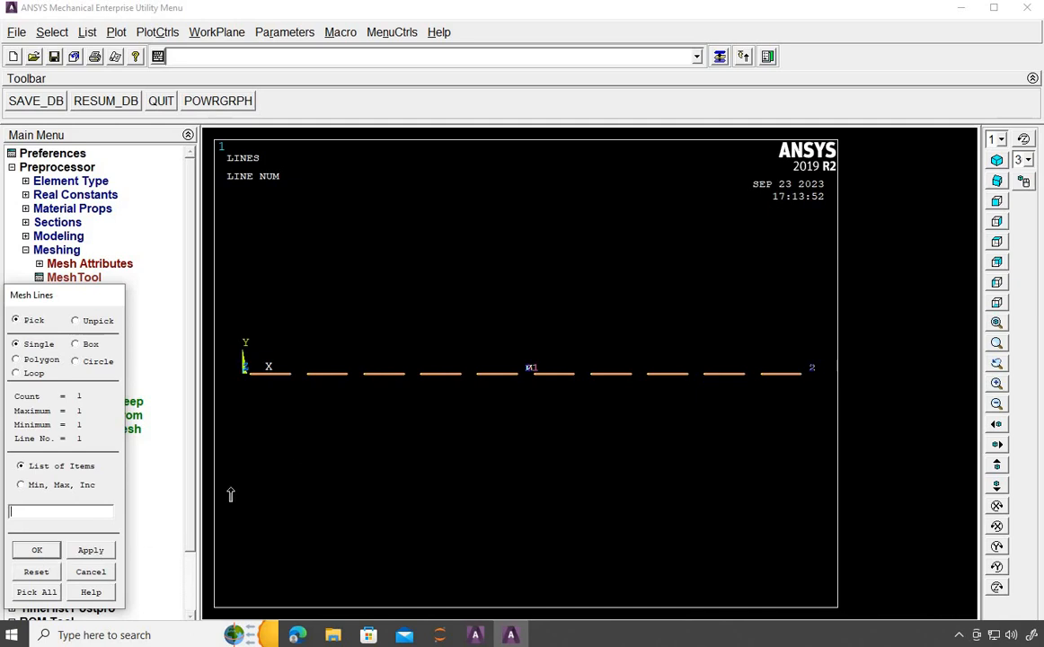
pyautogui.click(38, 551)
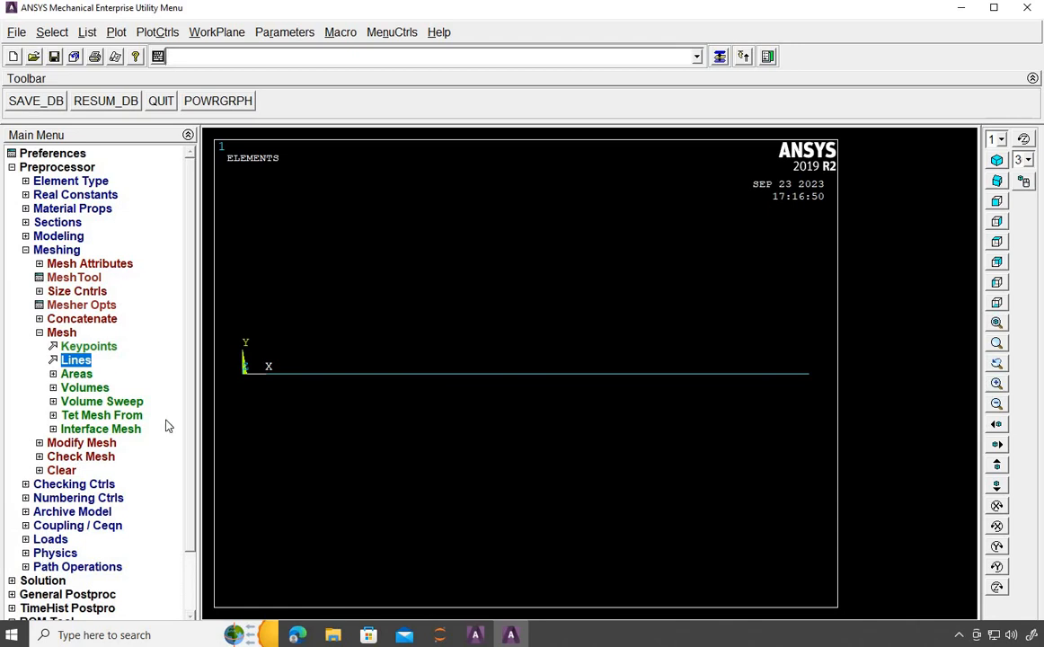
# List all elements with their nodes and attributes to check the mesh, then close the listing.
pyautogui.click(87, 32)
pyautogui.moveTo(162, 173)
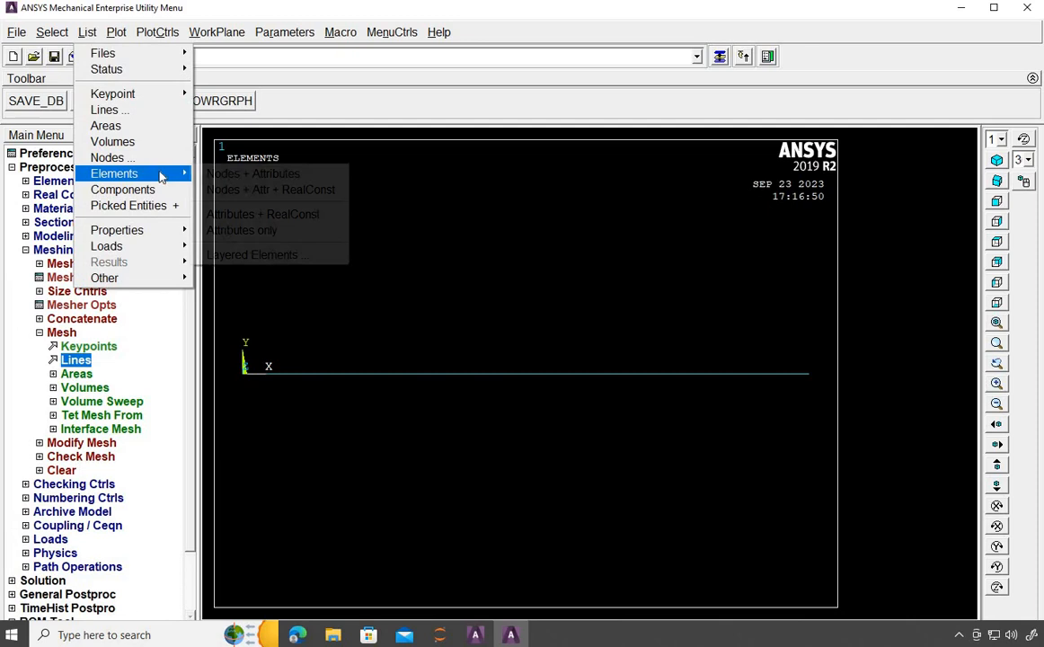
pyautogui.click(234, 176)
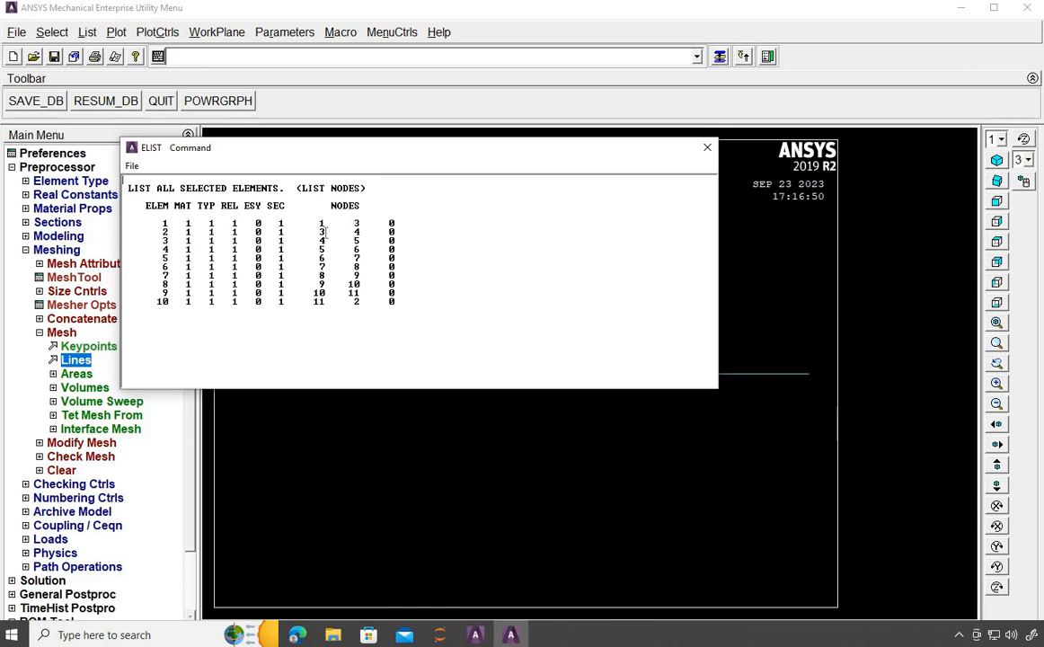
pyautogui.click(706, 149)
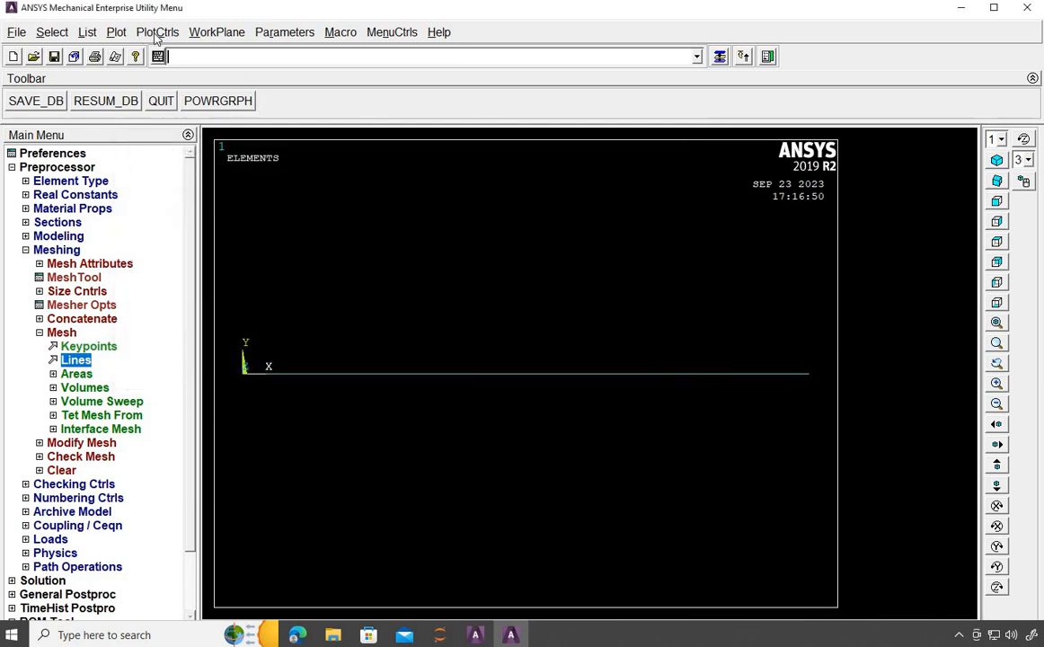
# Turn off keypoint and line numbers in the plot numbering and display element numbers instead.
pyautogui.click(154, 32)
pyautogui.click(176, 95)
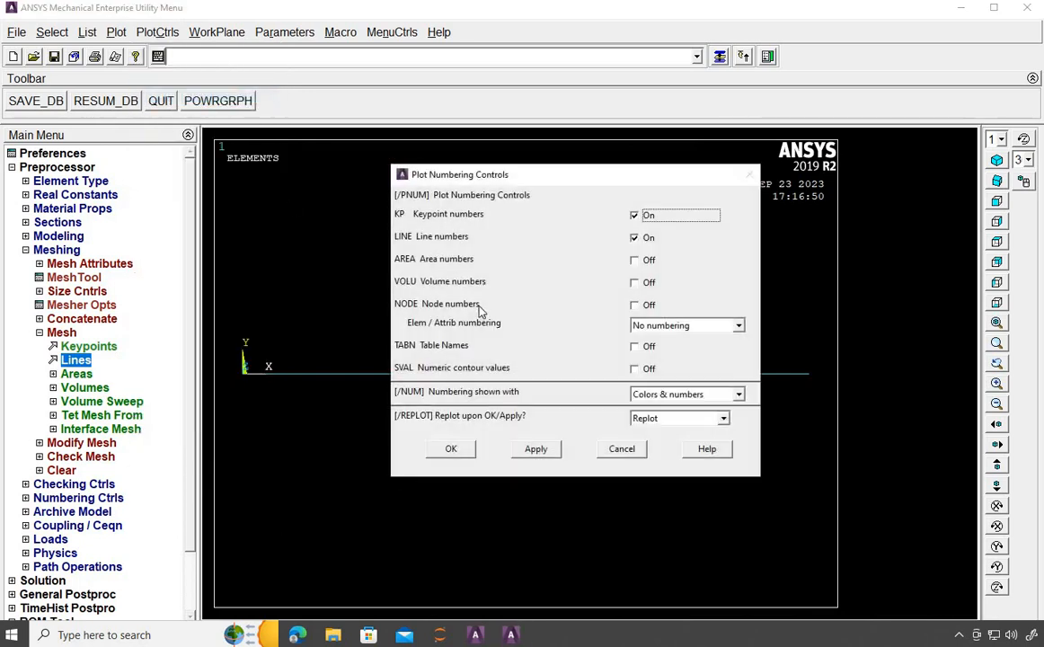
pyautogui.click(634, 239)
pyautogui.click(634, 216)
pyautogui.click(740, 326)
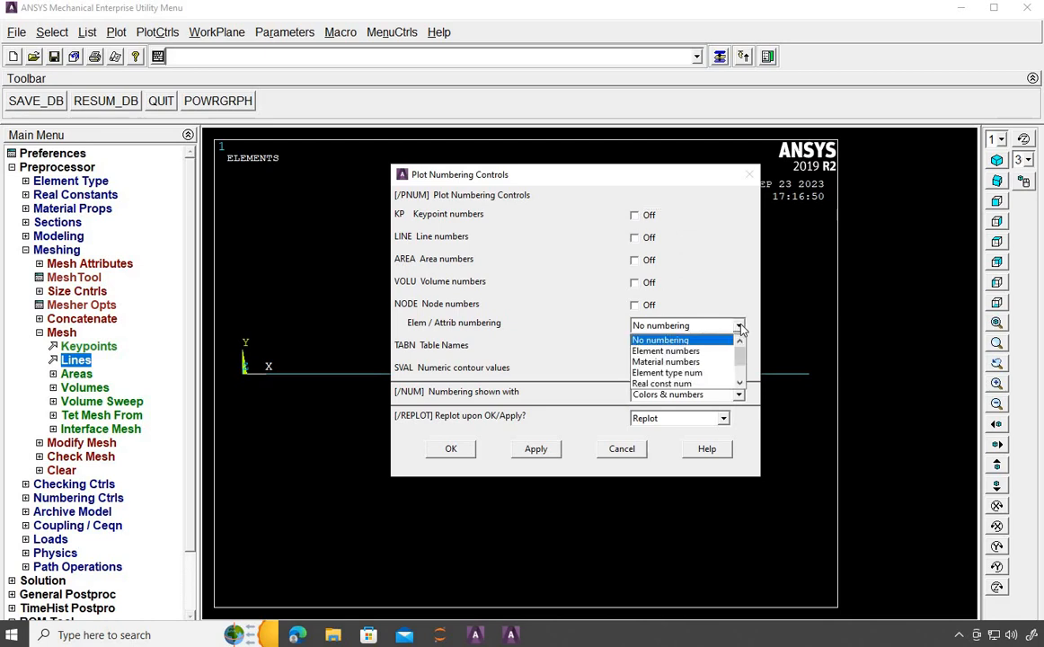
pyautogui.click(698, 351)
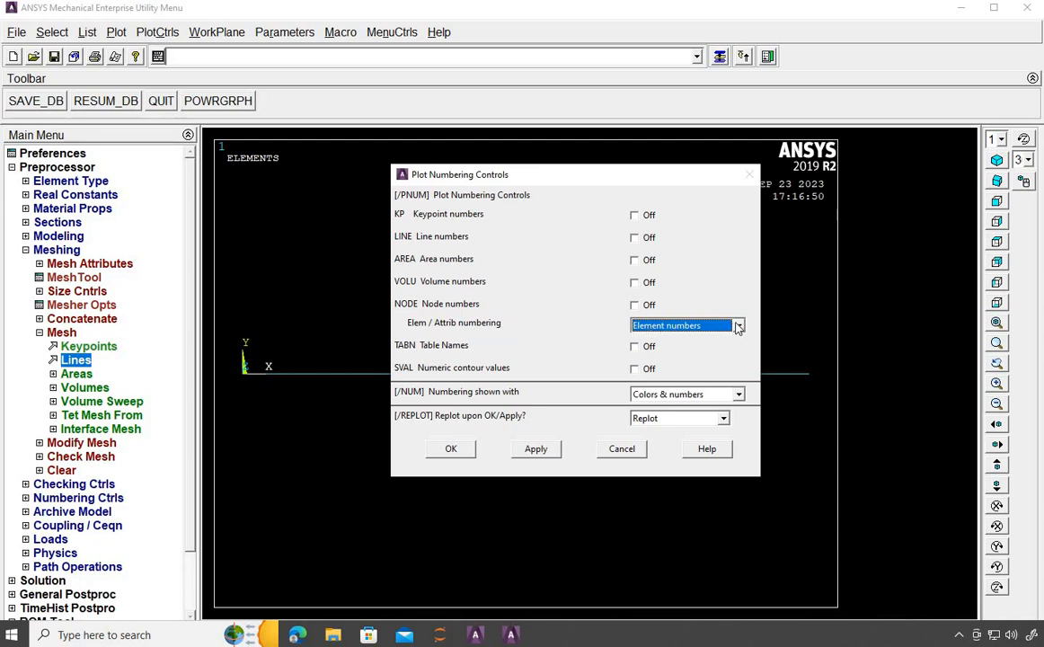
pyautogui.click(464, 455)
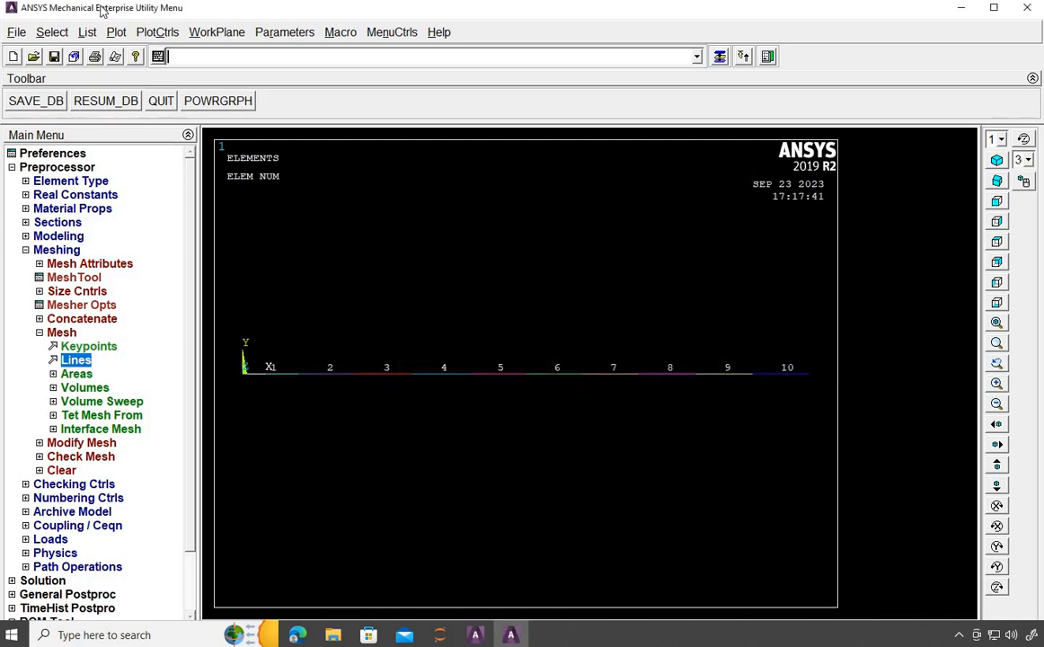
# Turn on node numbers in the plot numbering alongside the element numbers.
pyautogui.click(154, 34)
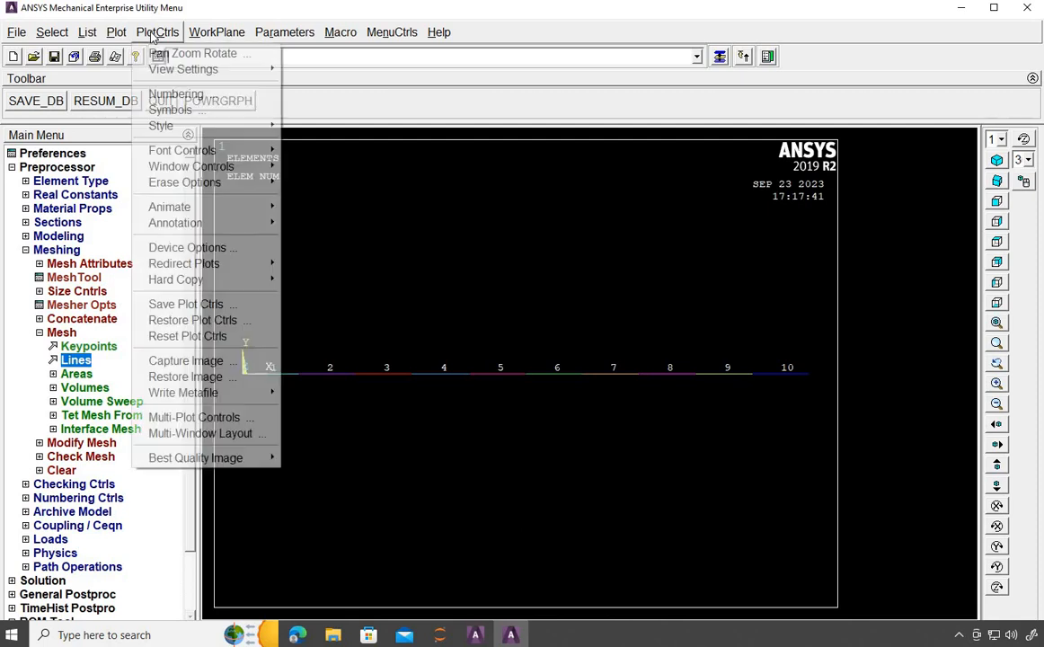
pyautogui.click(175, 94)
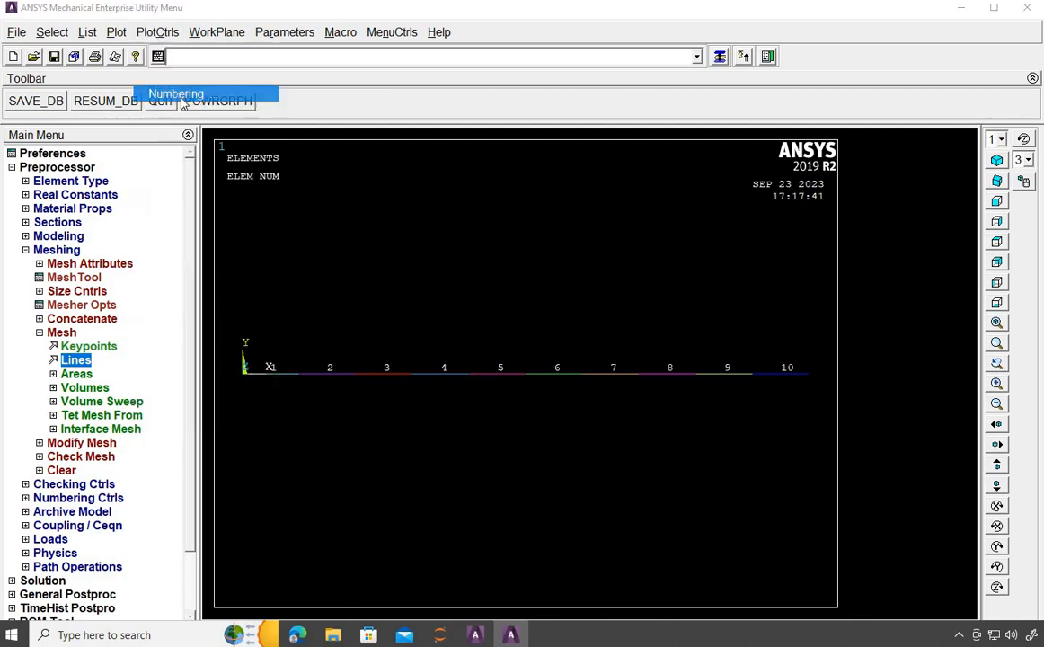
pyautogui.click(650, 306)
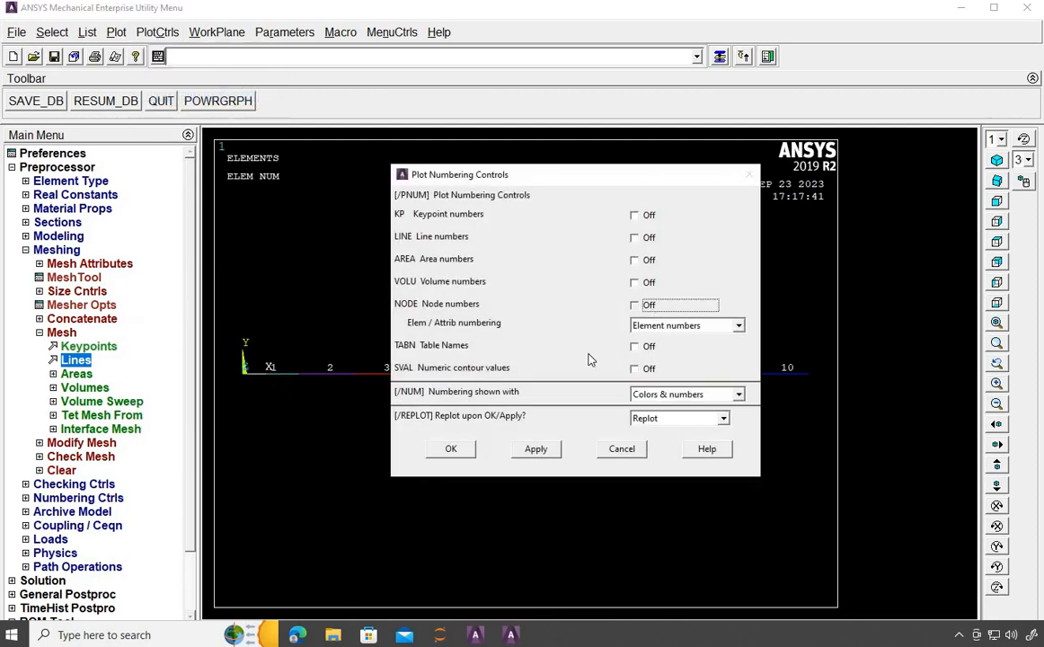
pyautogui.click(456, 449)
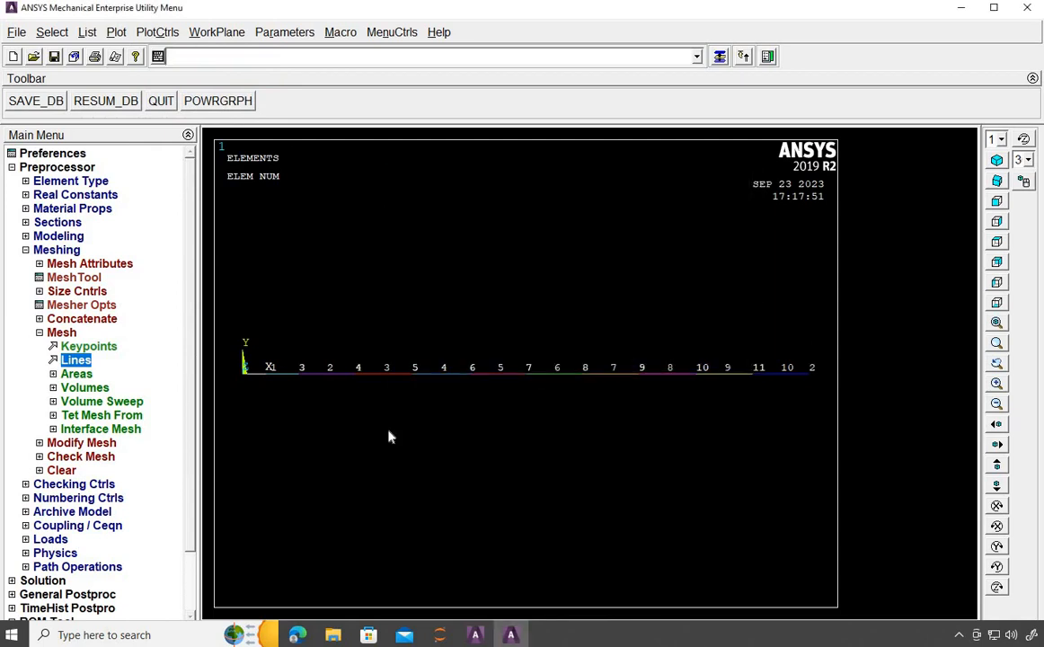
# Apply a displacement constraint with All DOF to node 1 at the beam's origin end.
pyautogui.click(38, 333)
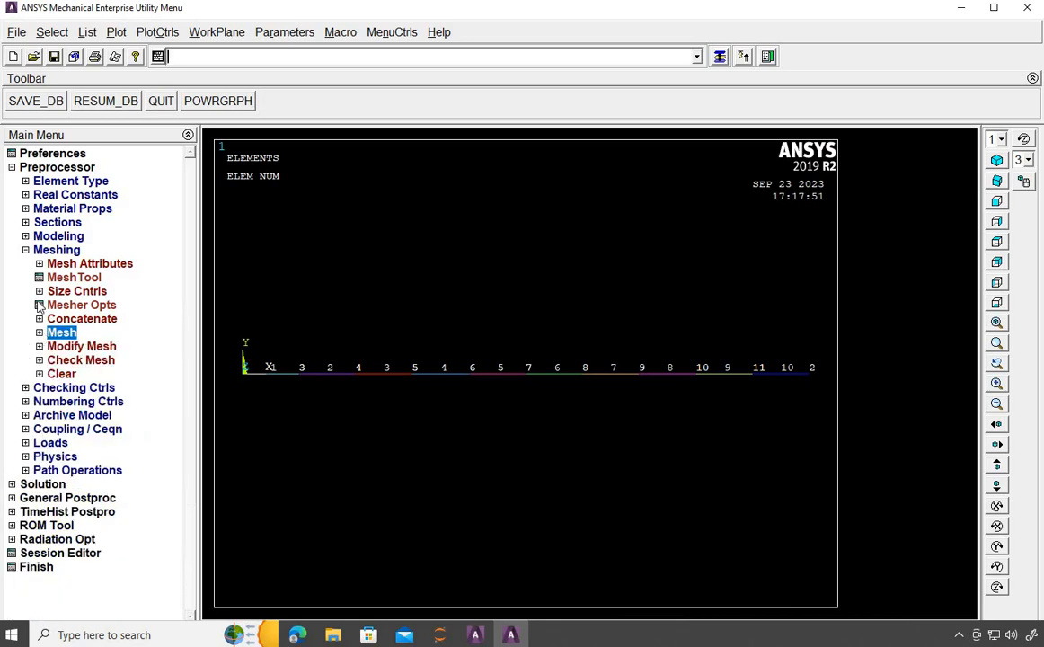
pyautogui.click(27, 252)
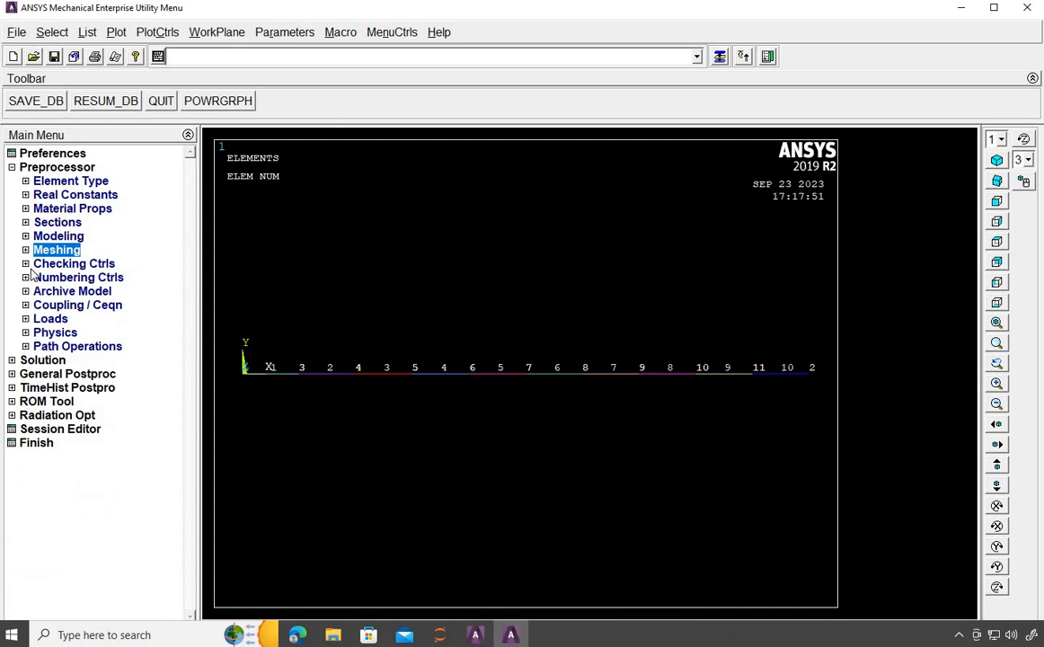
pyautogui.click(26, 319)
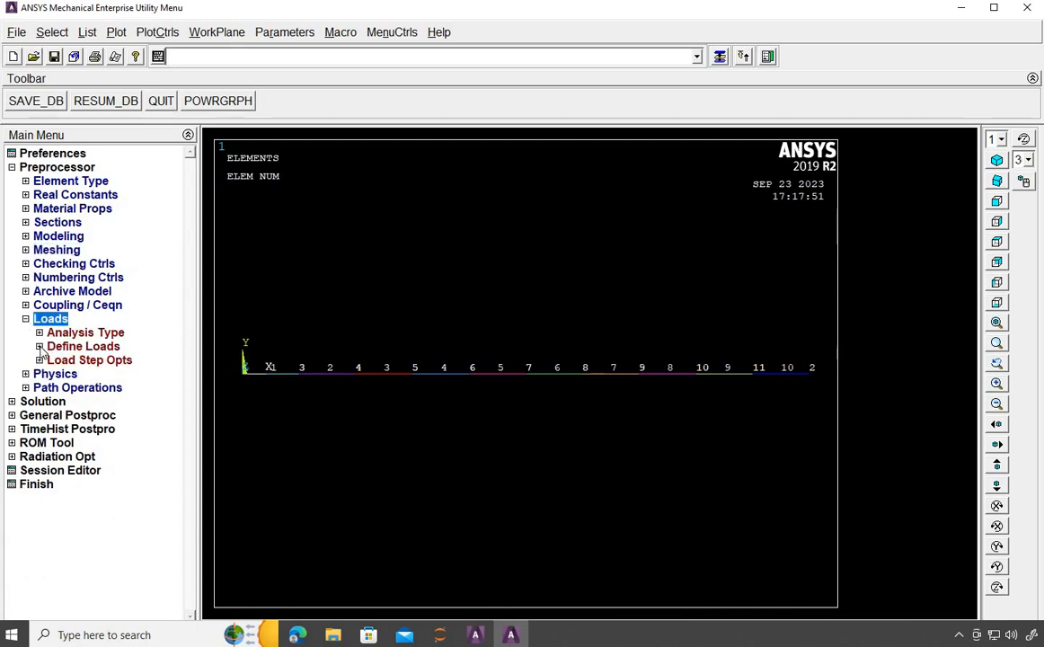
pyautogui.click(40, 346)
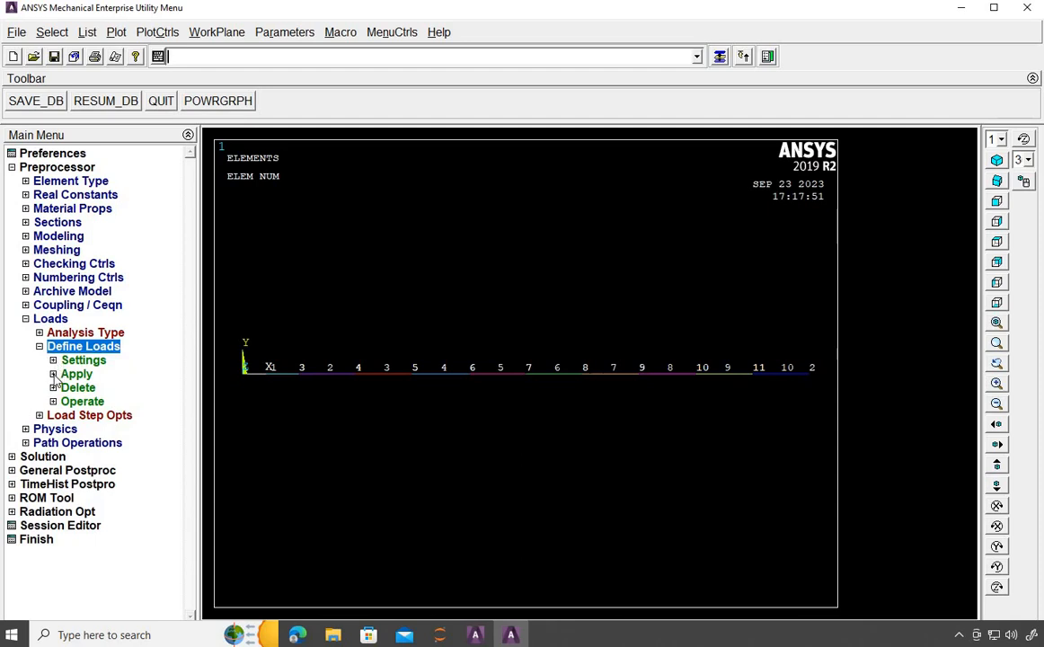
pyautogui.click(53, 374)
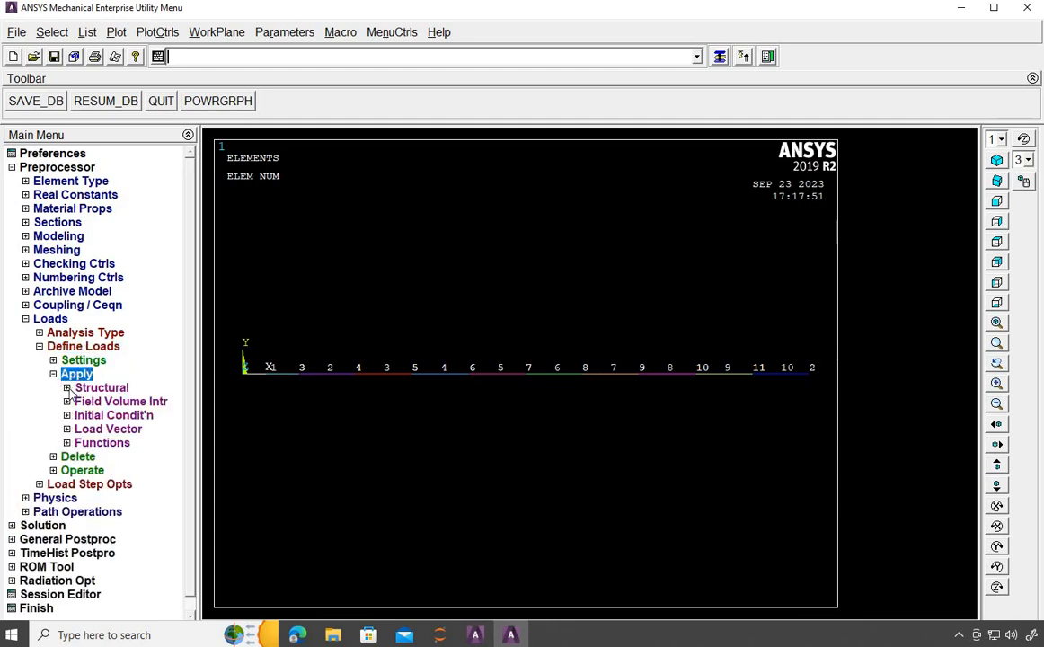
pyautogui.click(67, 389)
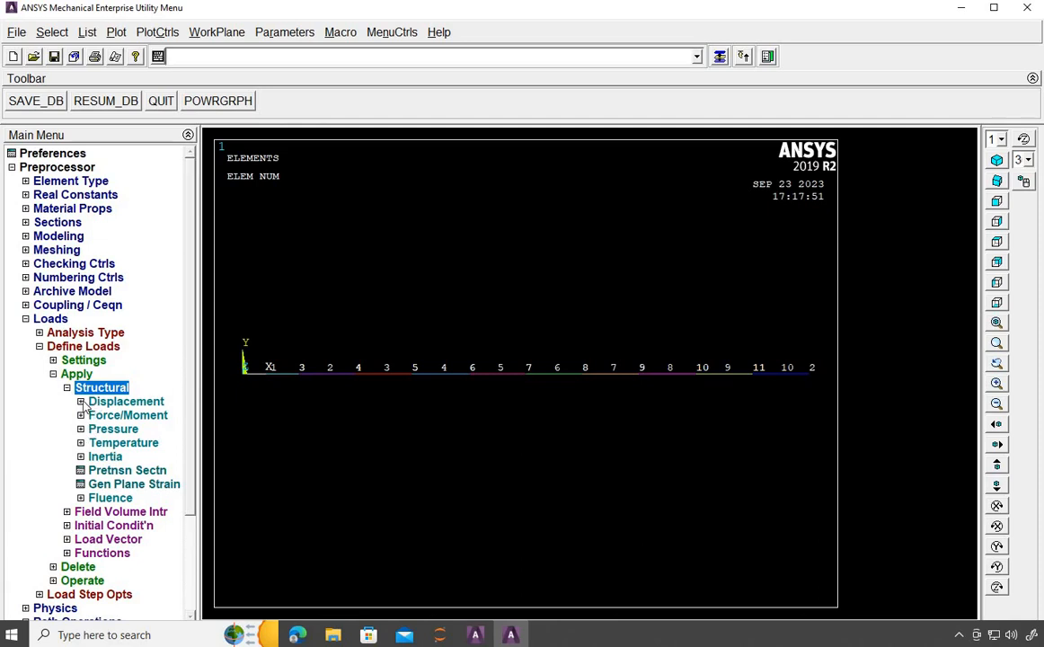
pyautogui.click(81, 402)
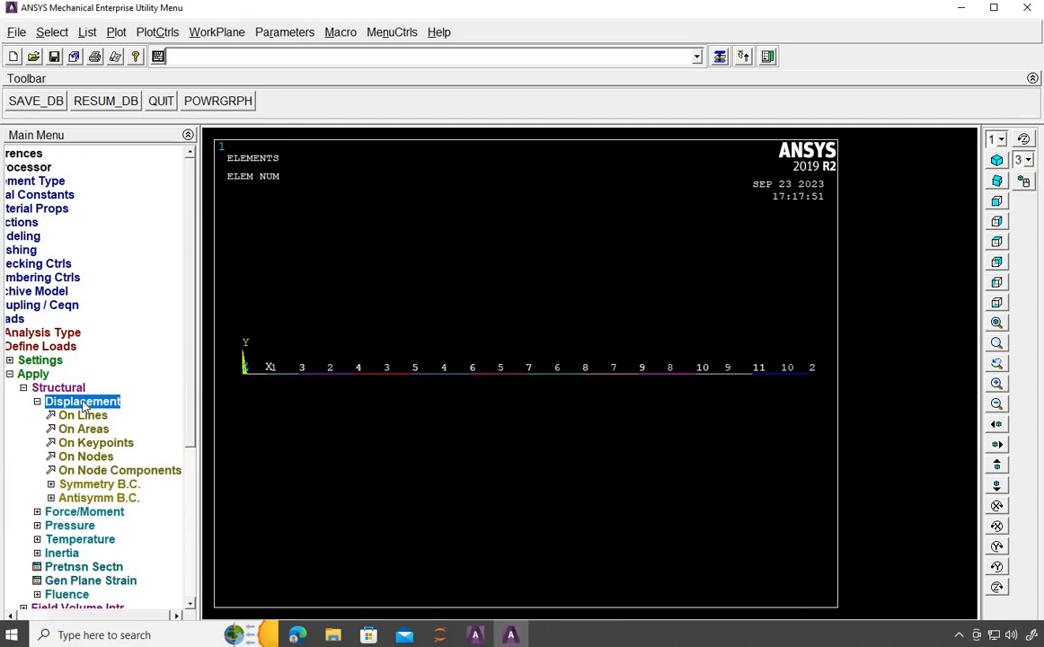
pyautogui.click(88, 458)
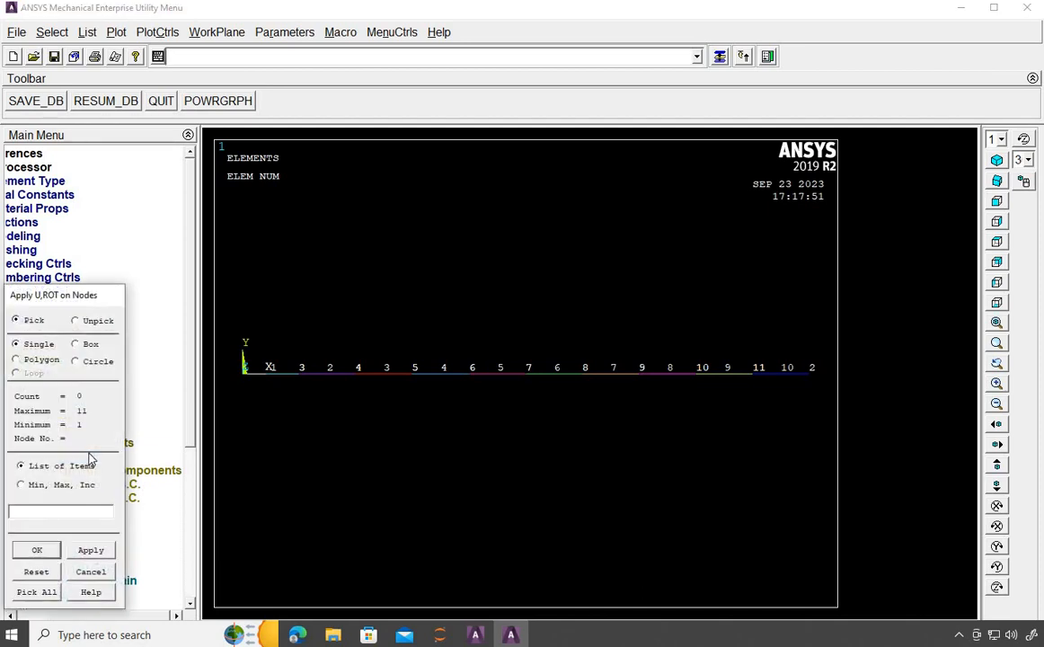
pyautogui.click(243, 367)
pyautogui.click(49, 553)
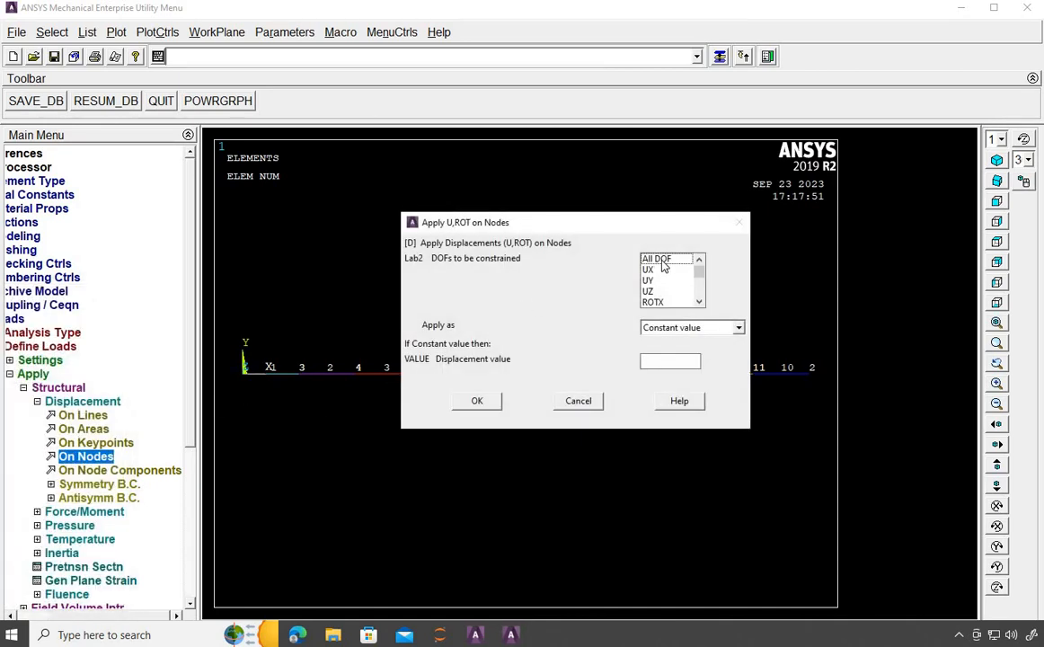
pyautogui.click(484, 404)
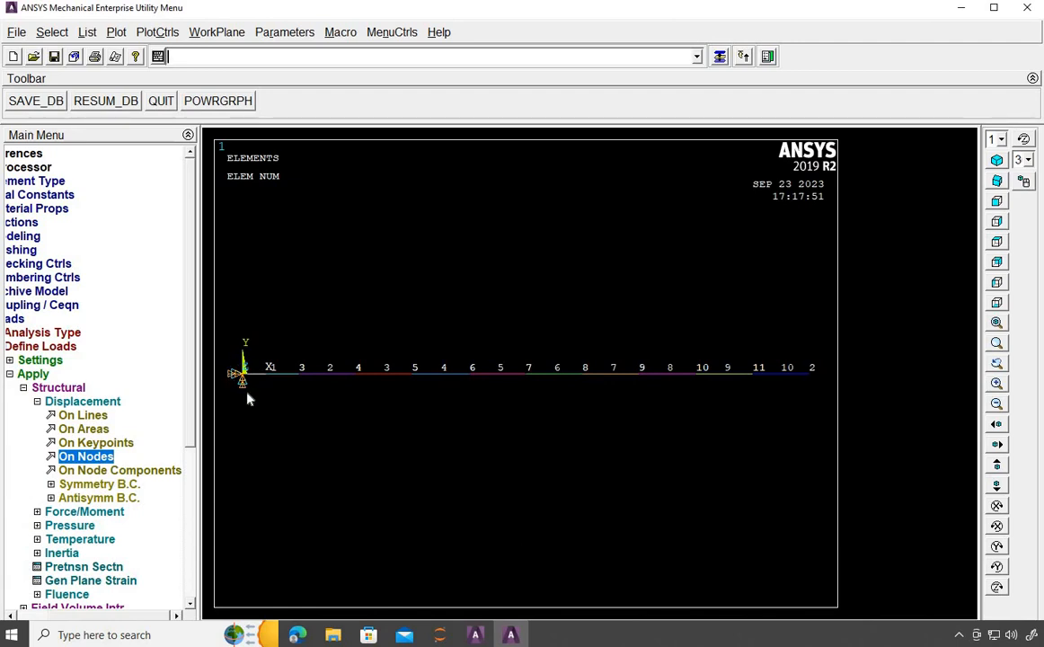
pyautogui.click(38, 402)
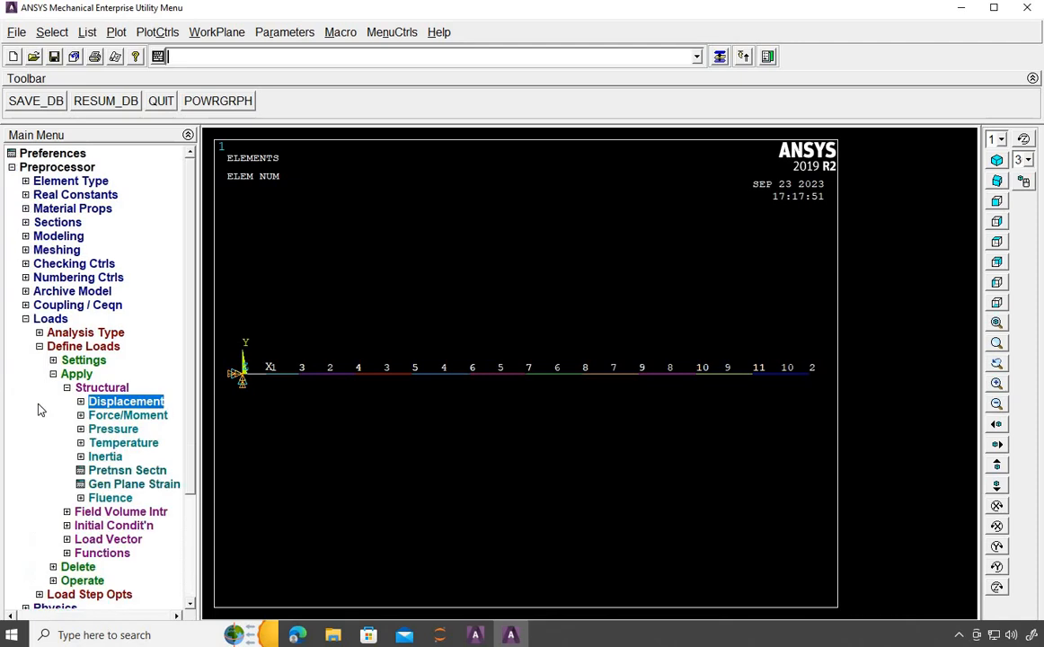
pyautogui.click(83, 432)
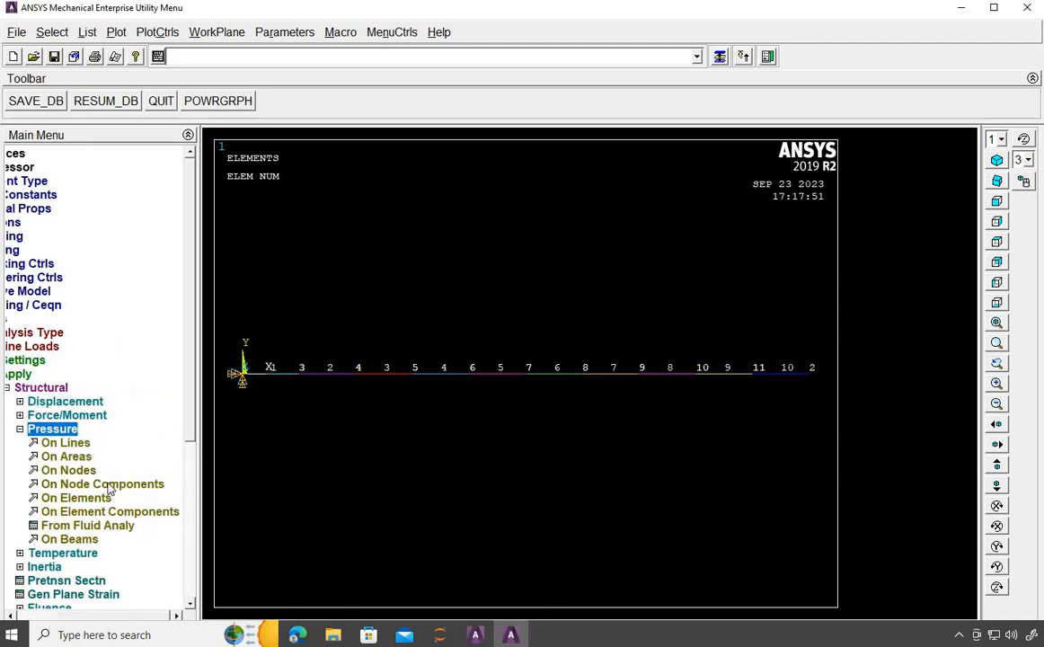
pyautogui.click(70, 539)
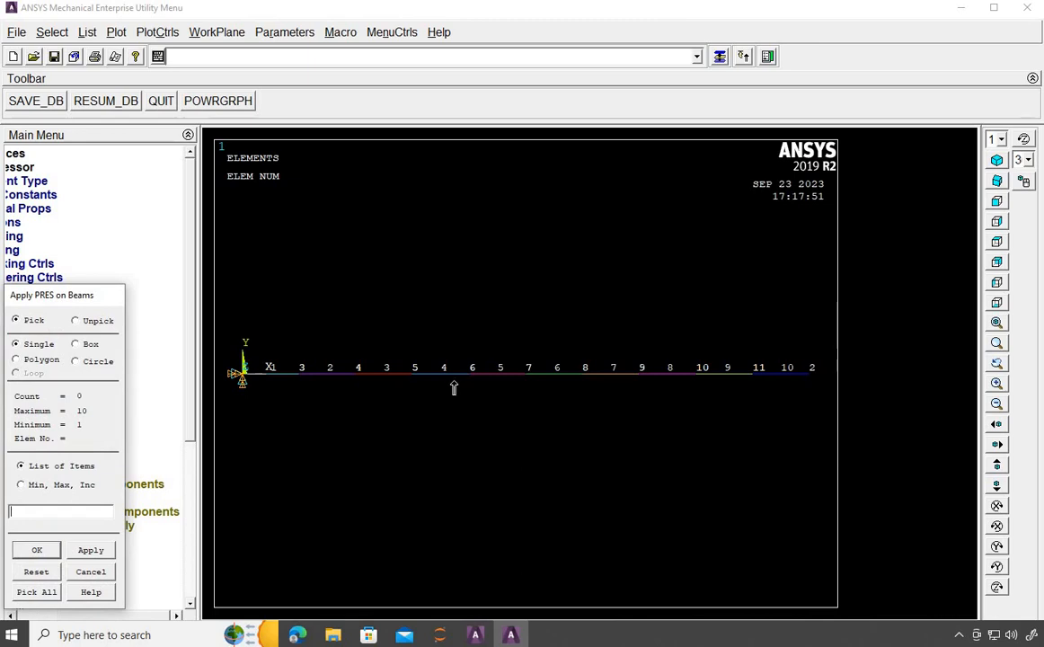
pyautogui.click(337, 392)
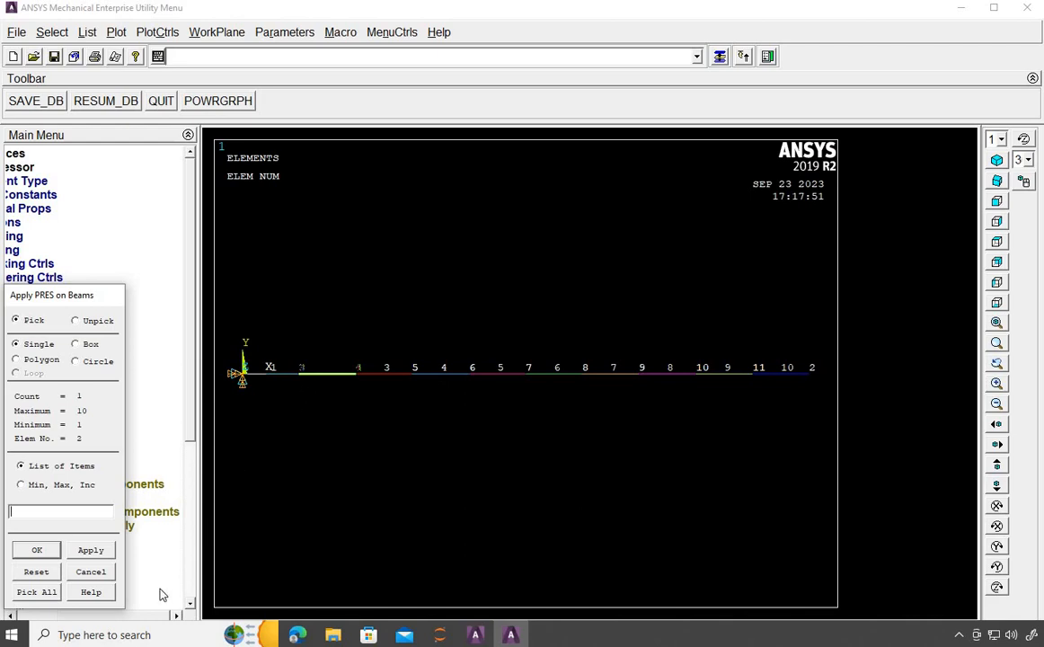
pyautogui.click(97, 573)
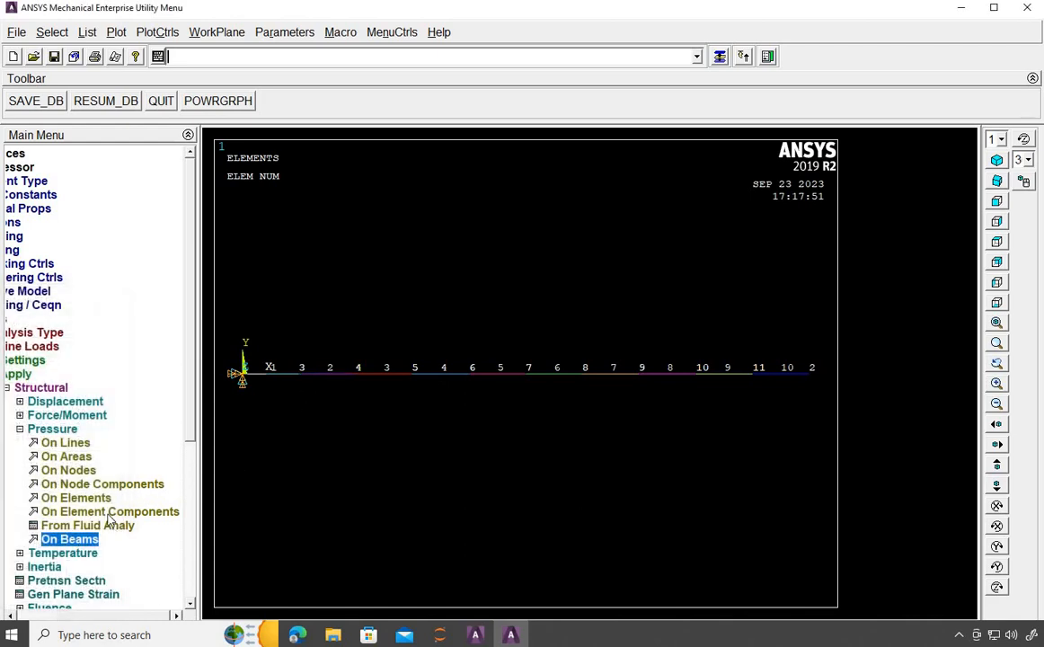
# Apply a uniform pressure to all beam elements with load key 1 and a value of 1 at node I.
pyautogui.click(80, 542)
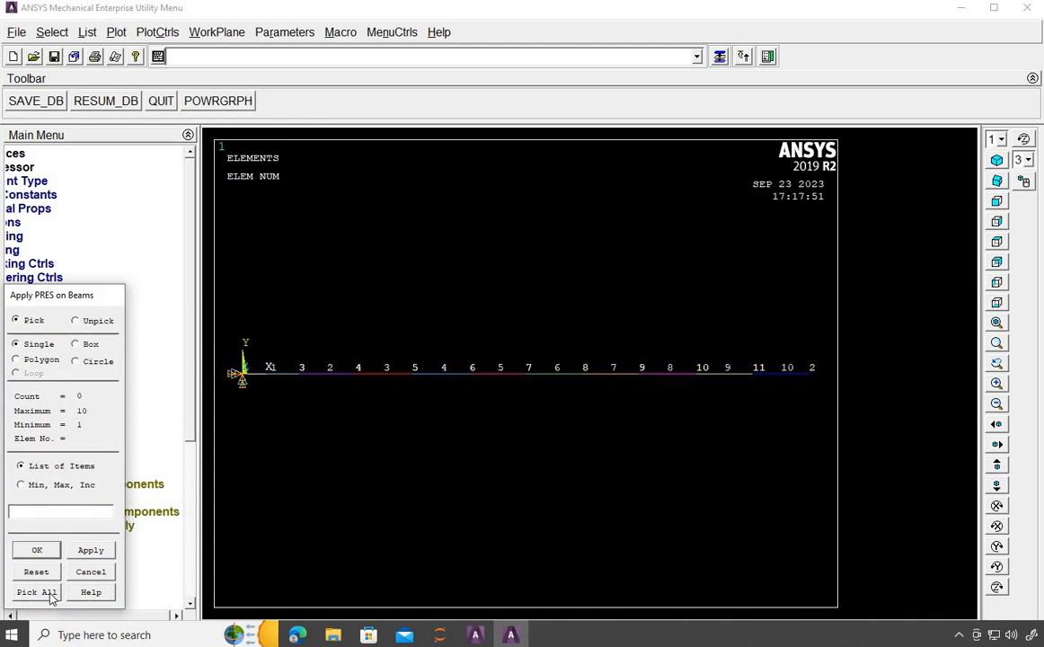
pyautogui.click(20, 593)
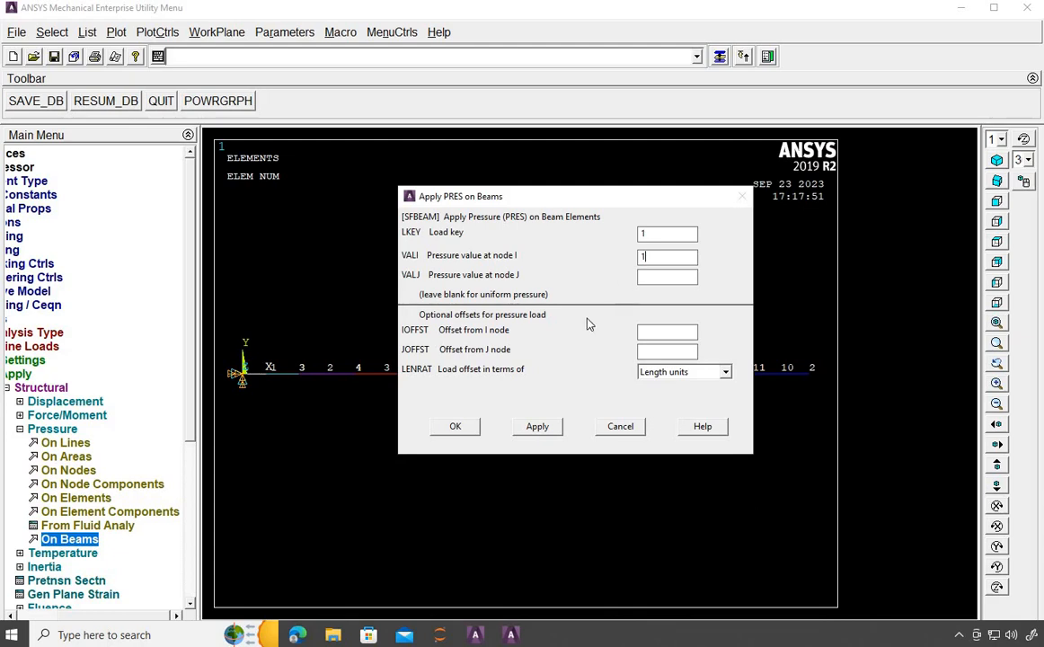
pyautogui.click(464, 432)
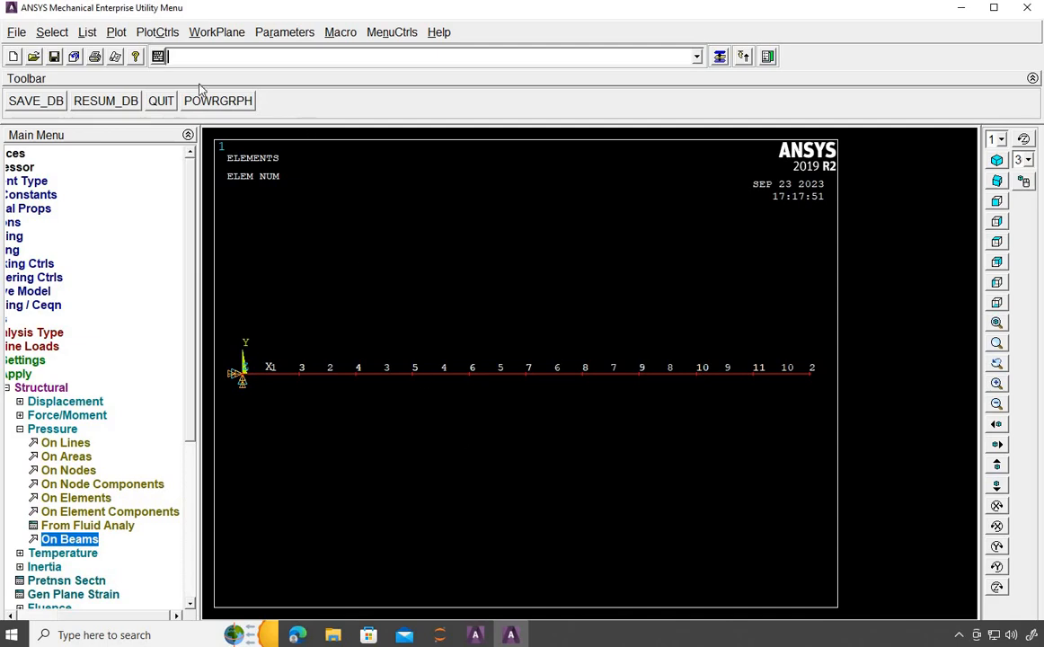
# Set the load key 1 pressure on all beam elements to 0 at node I and replot the model.
pyautogui.click(146, 33)
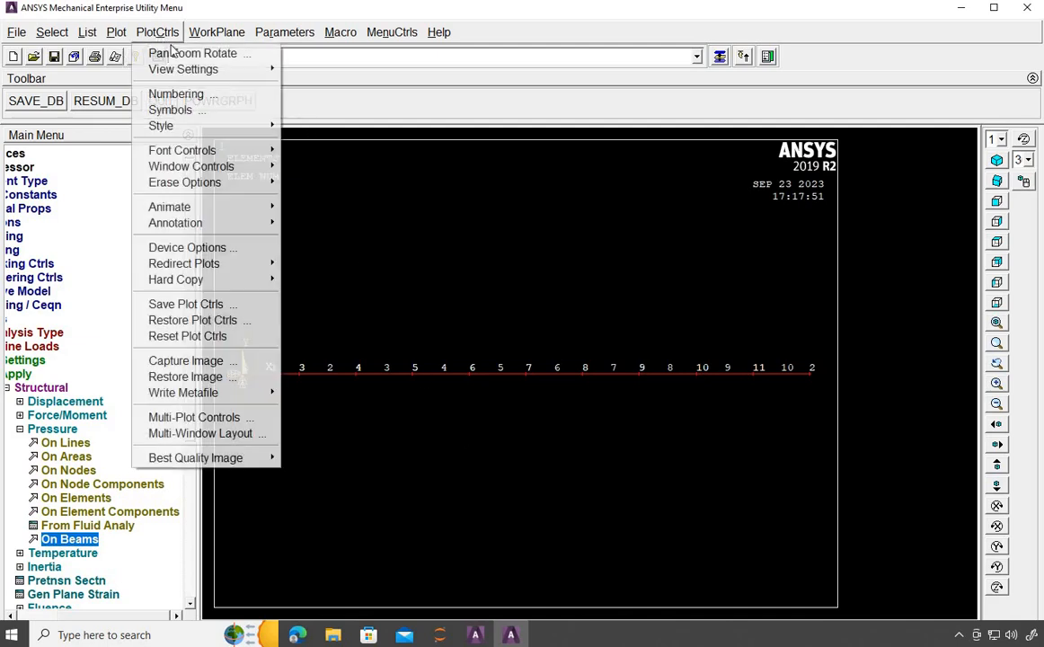
pyautogui.click(198, 54)
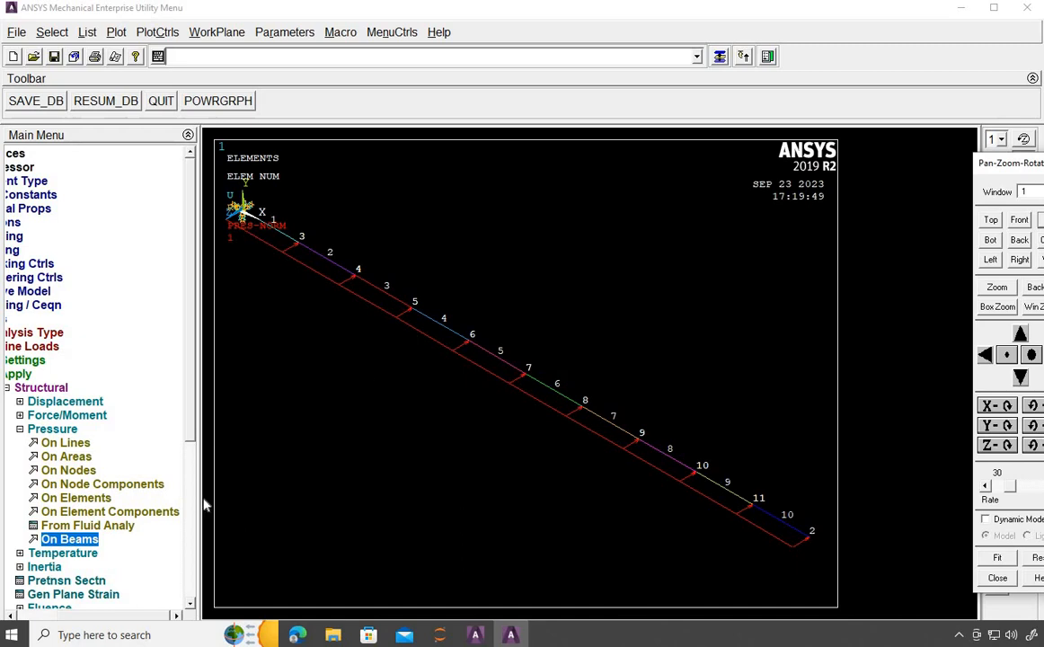
pyautogui.click(84, 541)
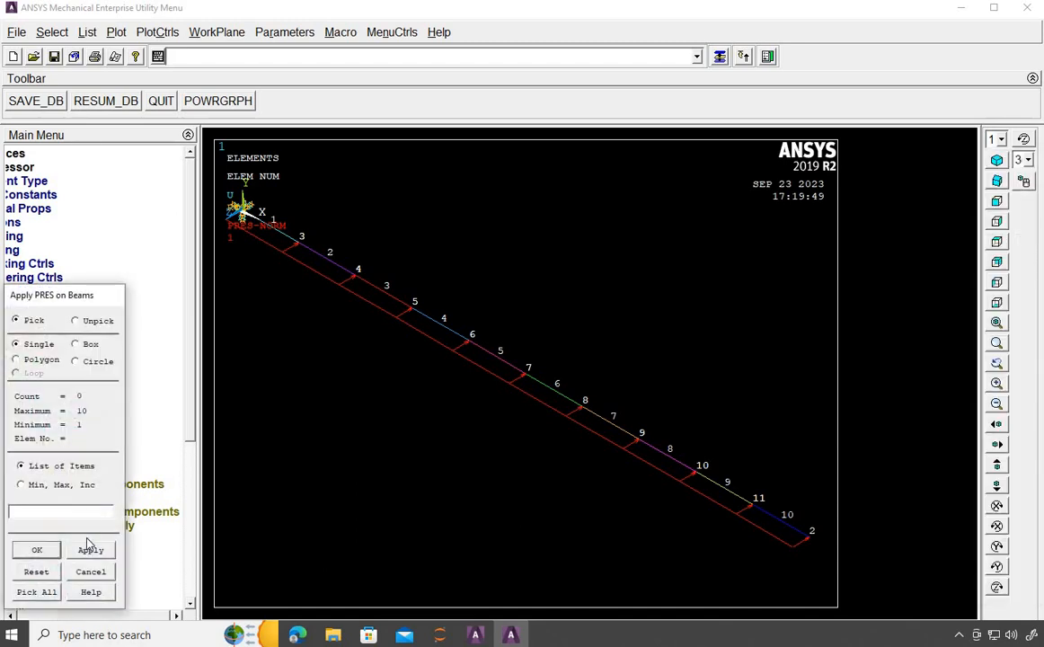
pyautogui.click(46, 592)
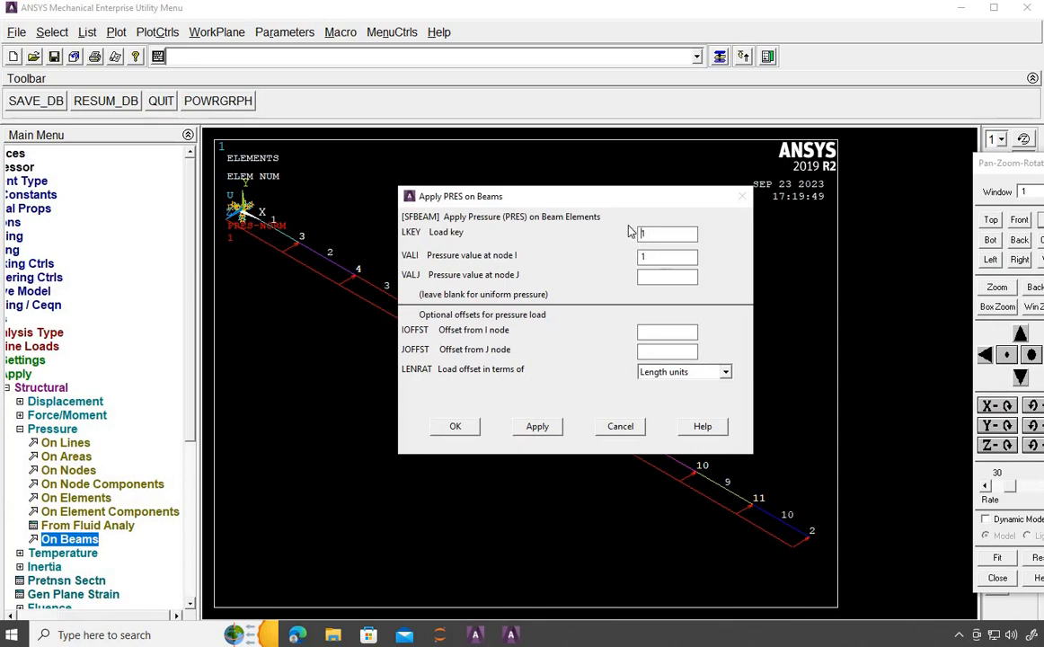
pyautogui.doubleClick(639, 257)
pyautogui.write('0')
pyautogui.click(456, 427)
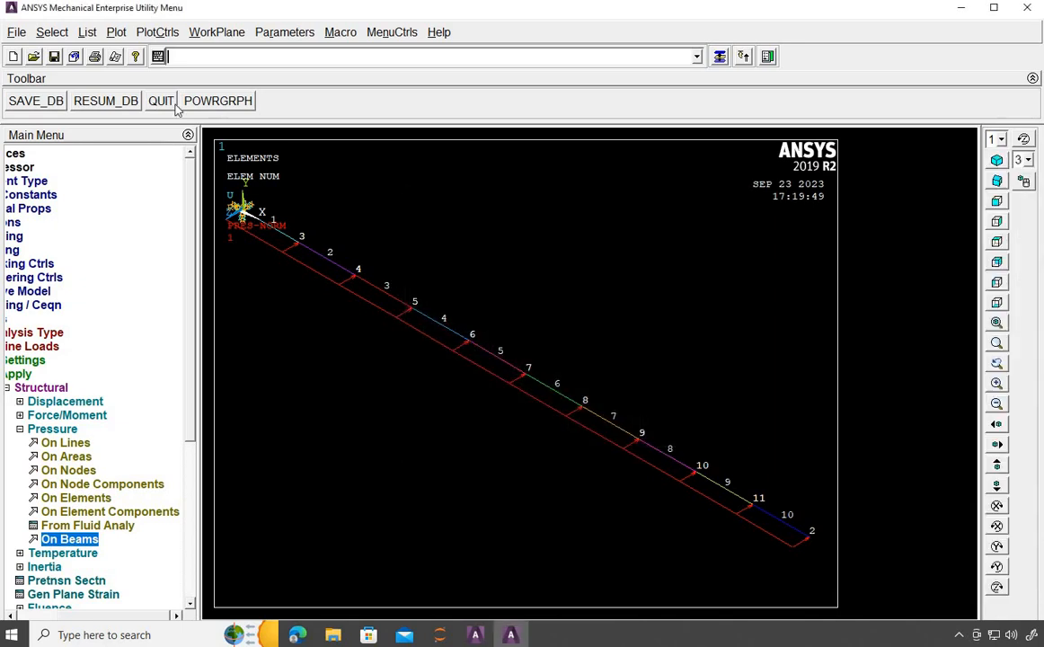
pyautogui.click(118, 33)
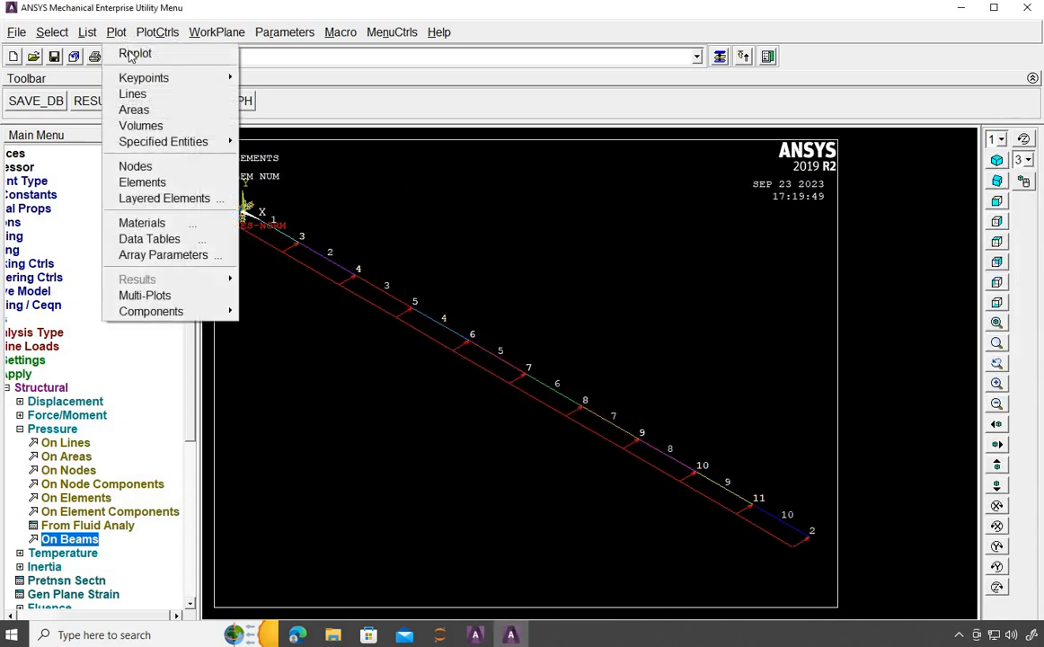
pyautogui.click(130, 49)
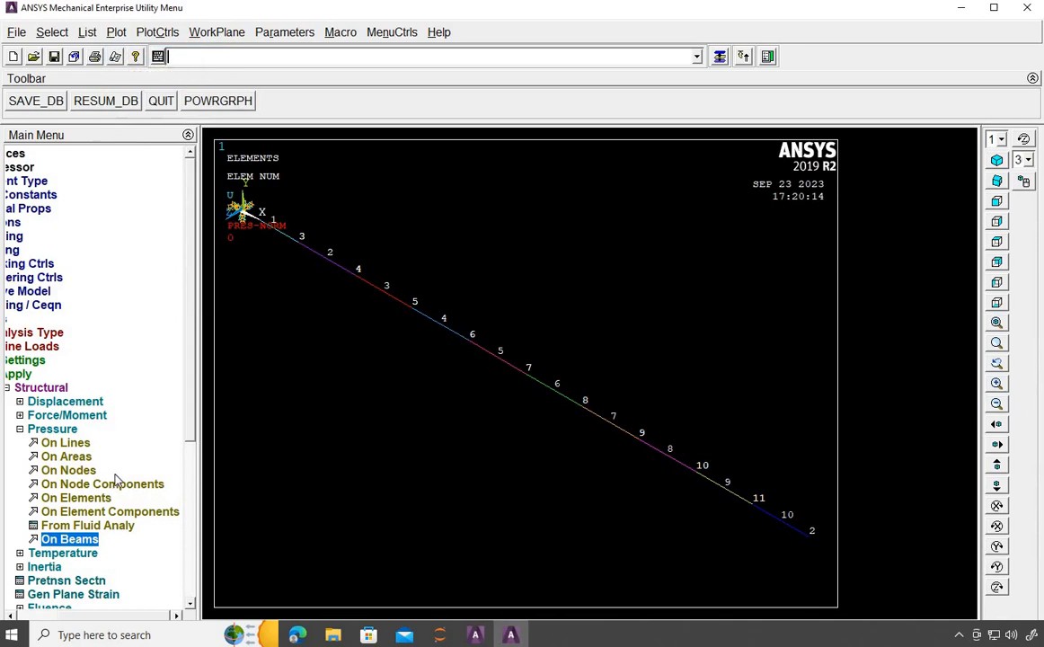
# Apply a uniform pressure to all beam elements with load key 2 and a value of 1 at node I.
pyautogui.click(86, 539)
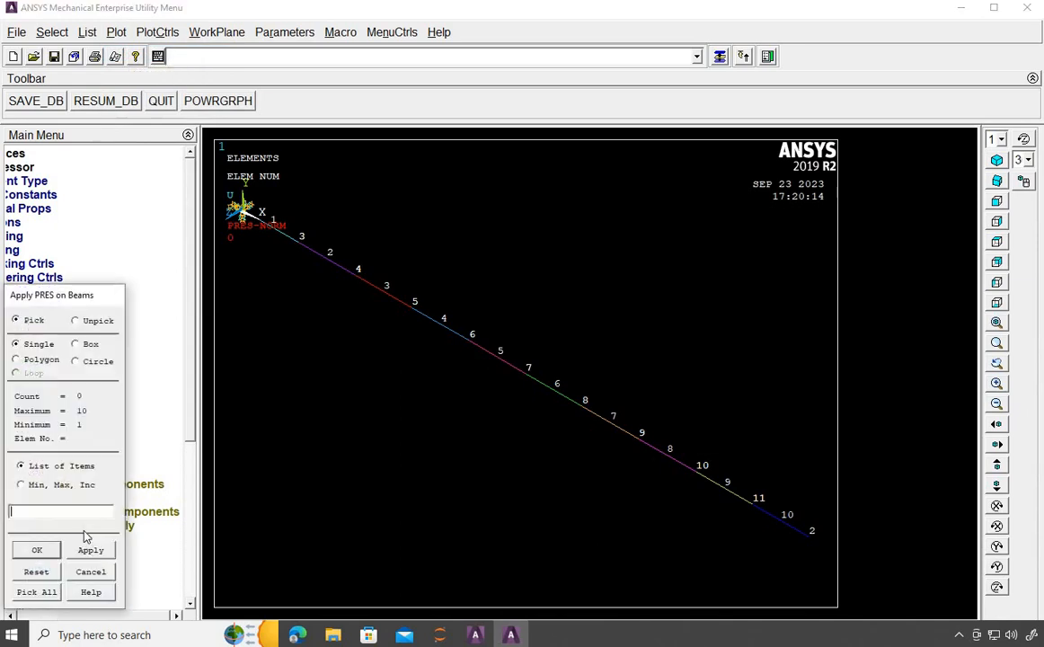
pyautogui.click(27, 595)
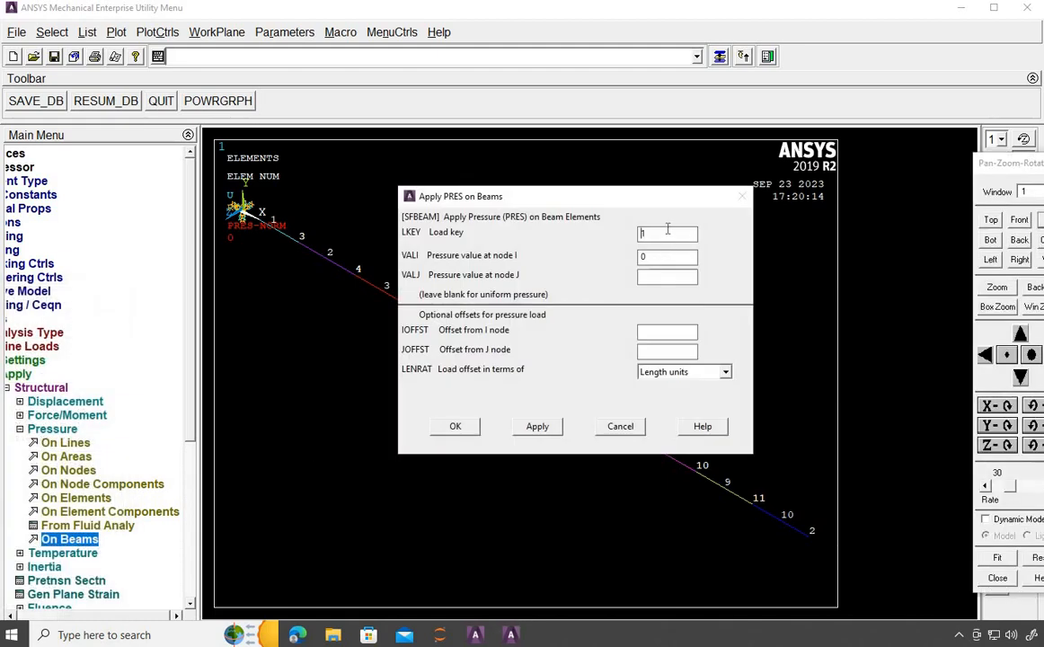
pyautogui.moveTo(659, 233); pyautogui.dragTo(636, 234)
pyautogui.write('2')
pyautogui.doubleClick(649, 256)
pyautogui.write('1')
pyautogui.click(457, 427)
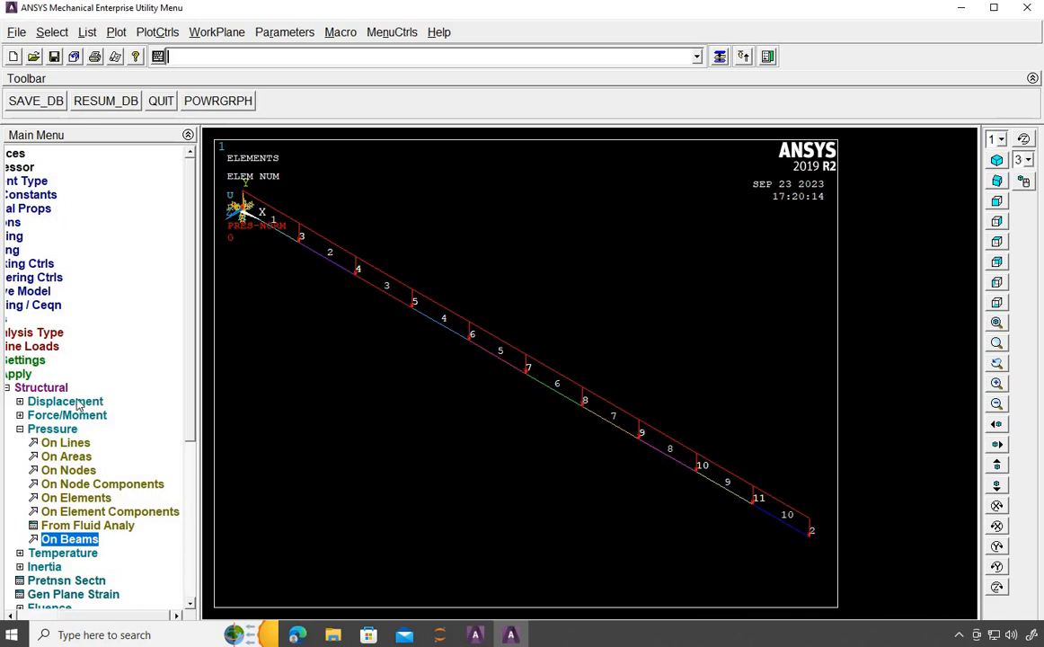
# Define a new analysis of type Static for the solution.
pyautogui.click(8, 387)
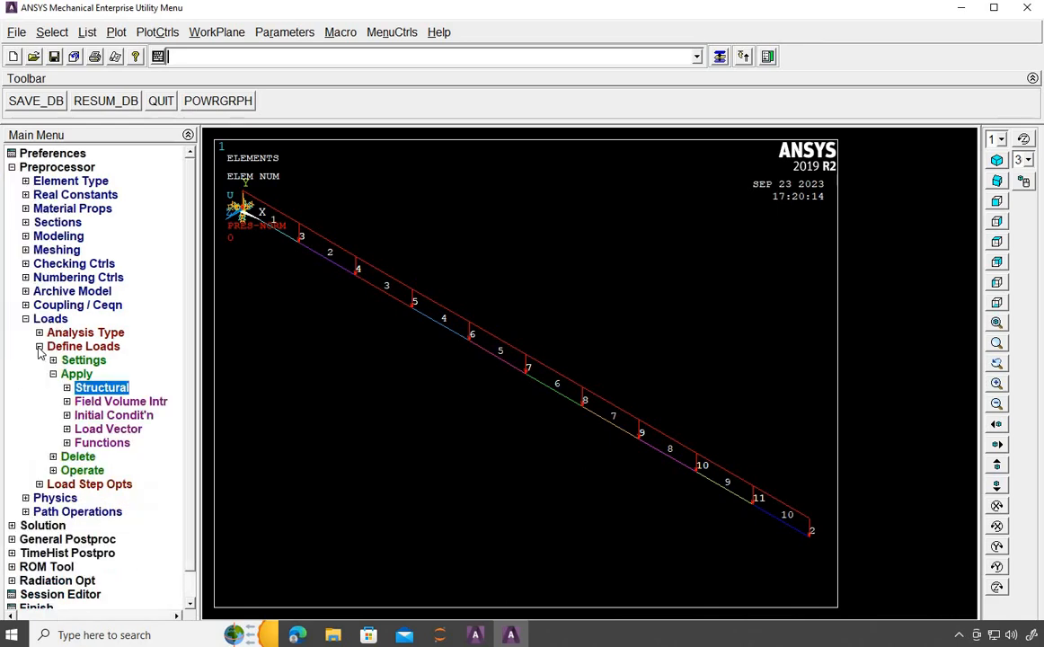
pyautogui.click(39, 347)
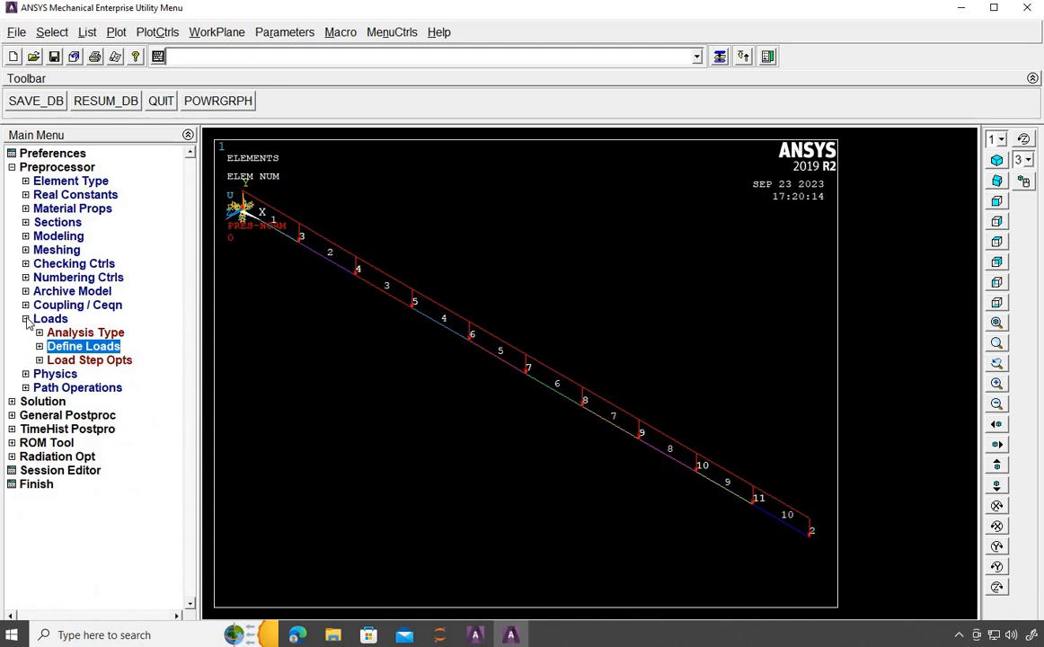
pyautogui.click(26, 319)
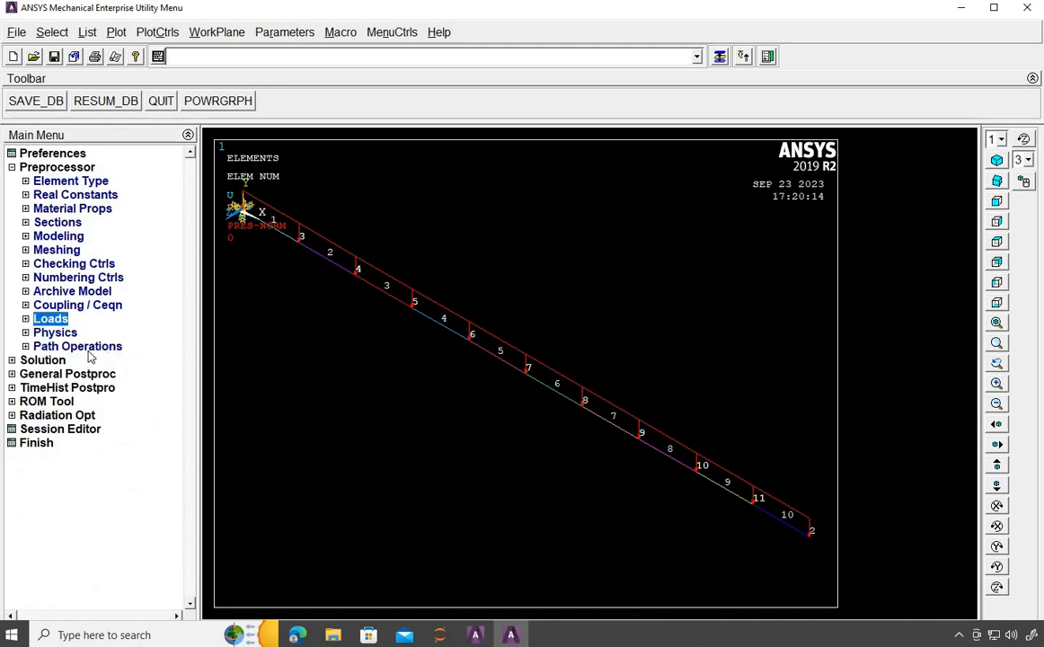
pyautogui.click(12, 362)
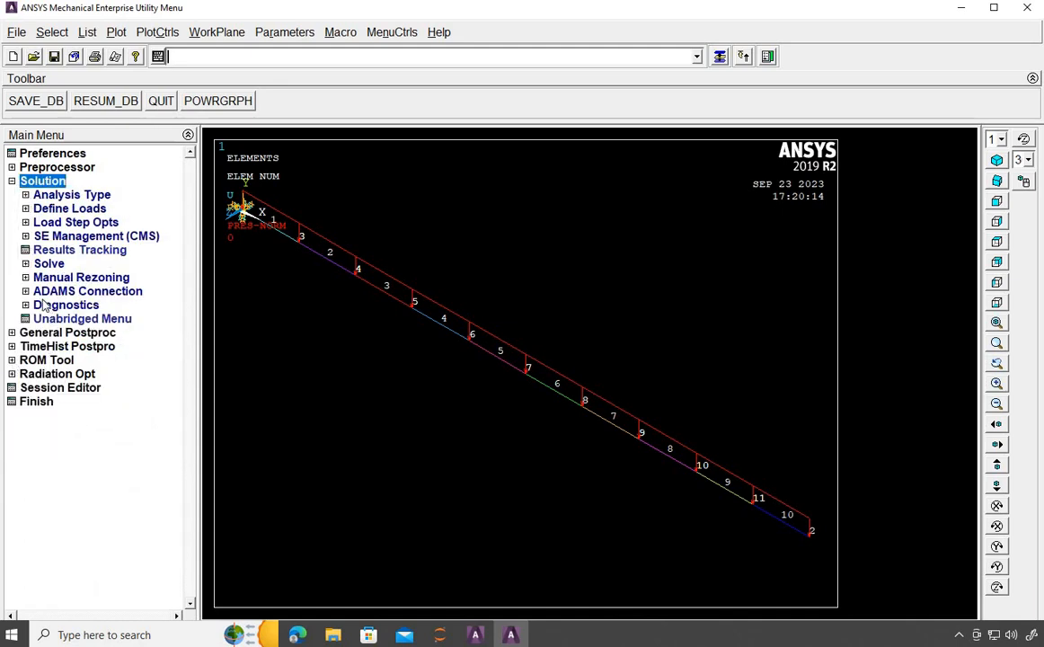
pyautogui.click(71, 194)
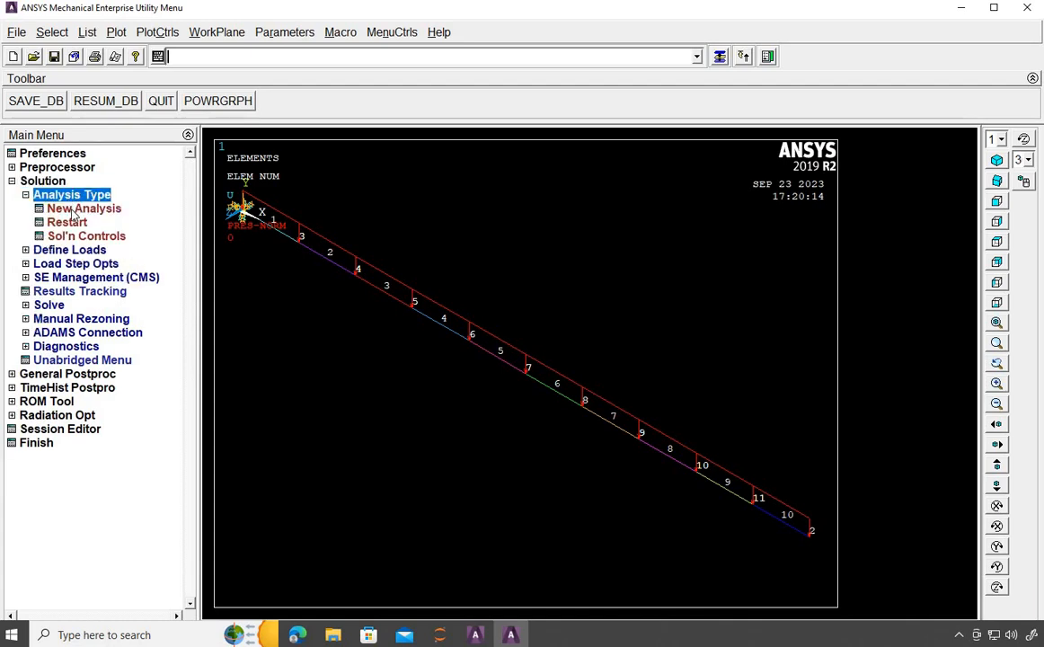
pyautogui.click(77, 209)
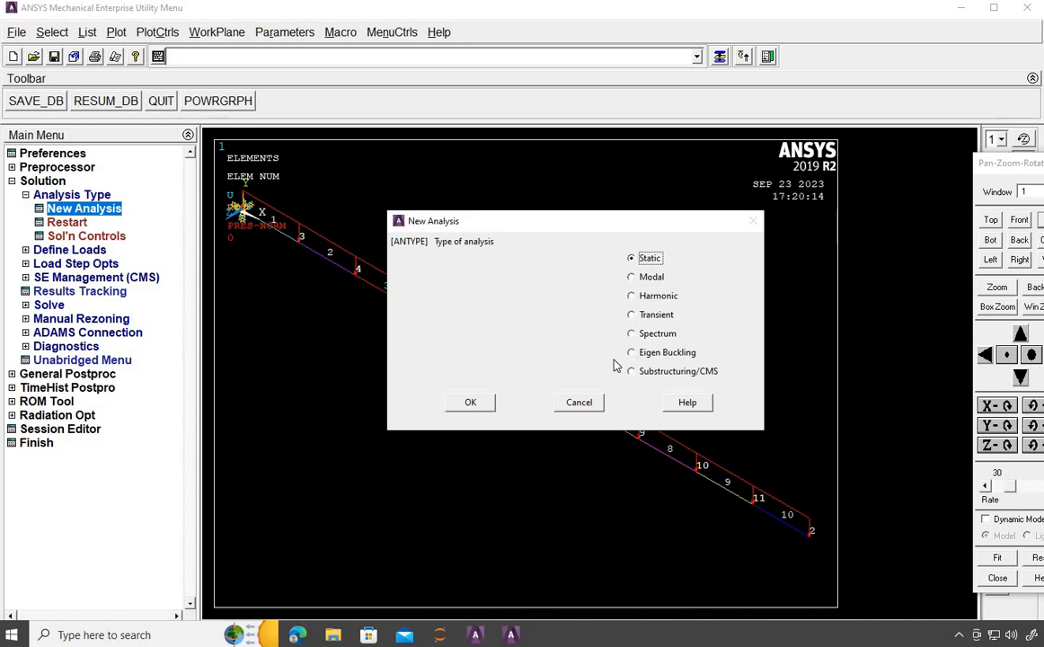
pyautogui.click(471, 404)
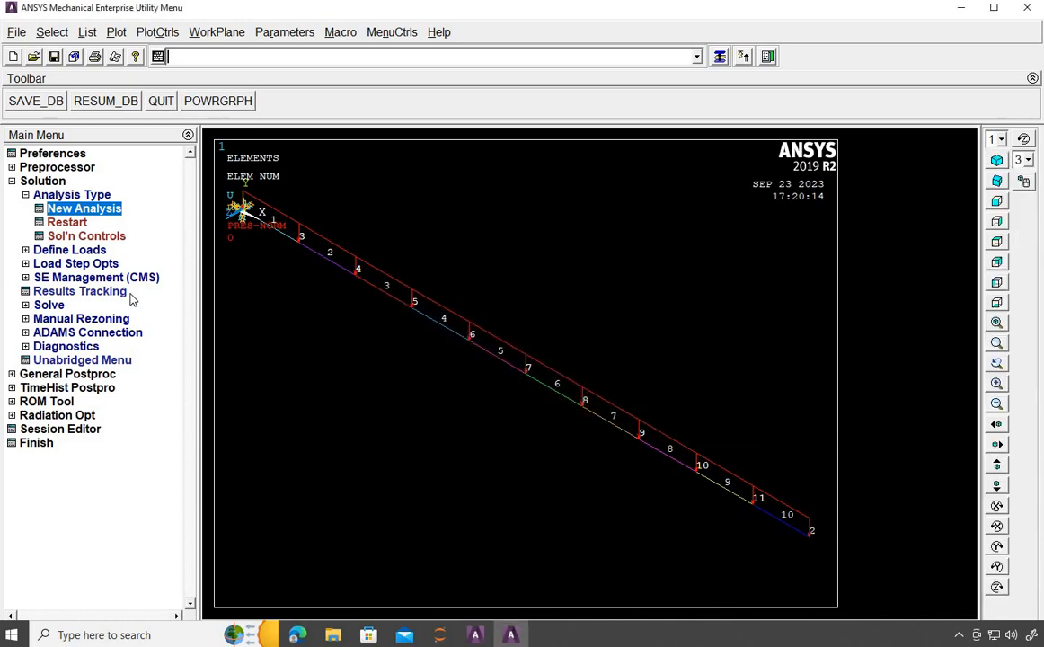
# Solve the current load step and dismiss the solution note and status listing.
pyautogui.click(50, 305)
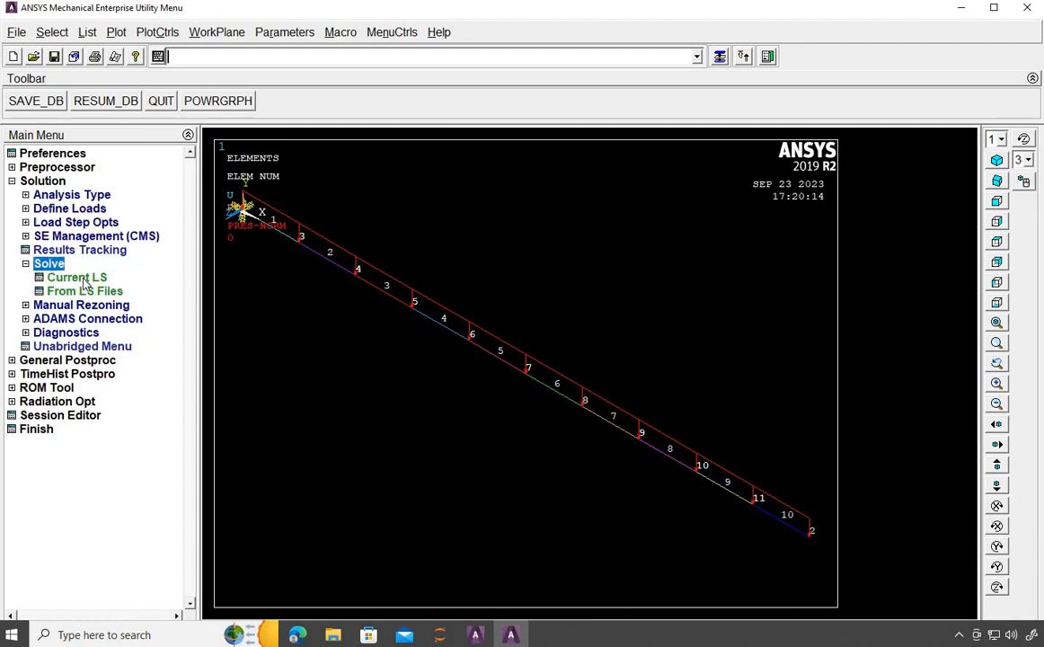
pyautogui.click(82, 279)
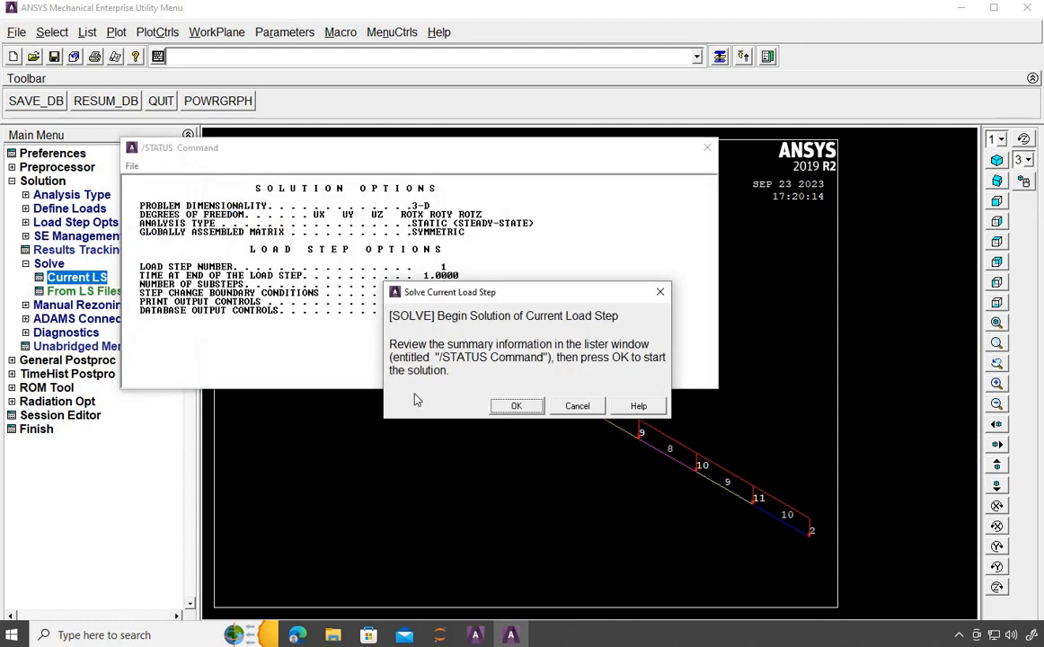
pyautogui.click(516, 407)
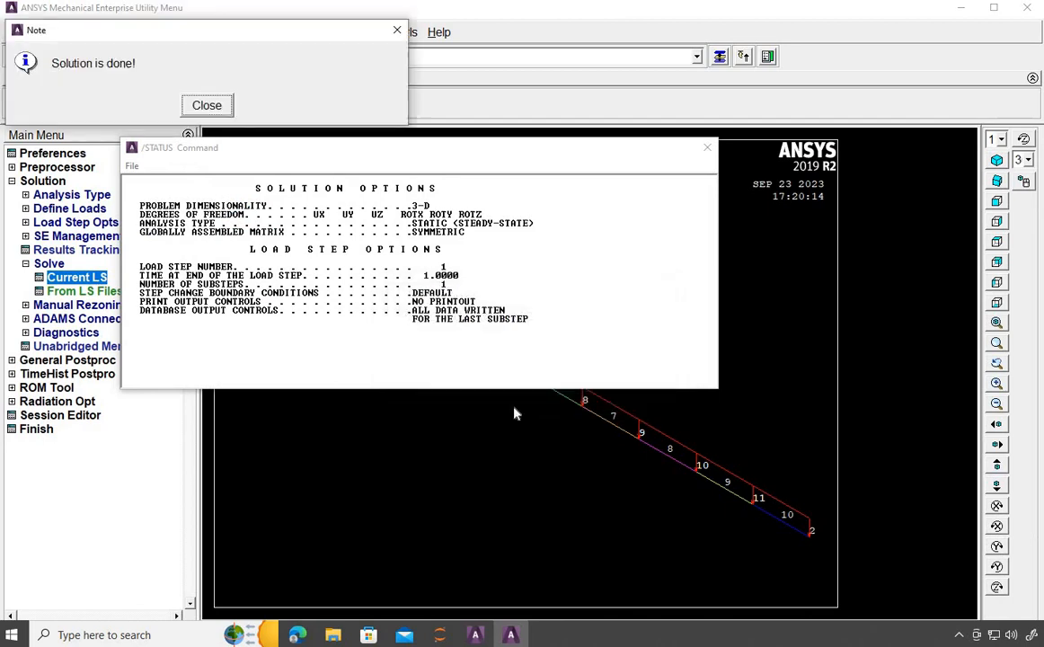
pyautogui.click(194, 100)
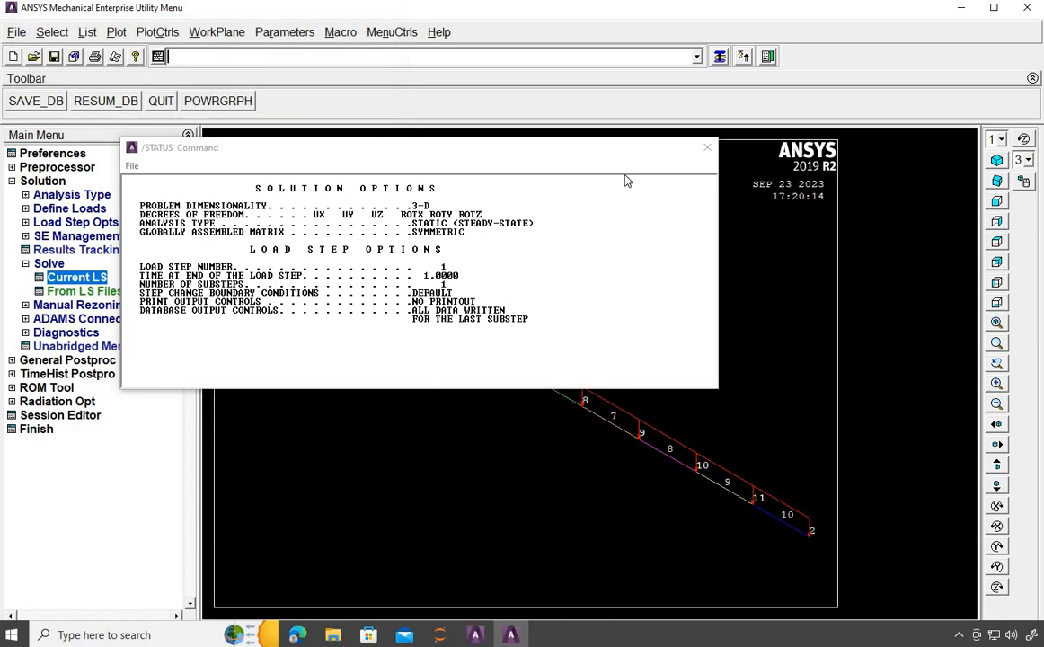
pyautogui.click(706, 148)
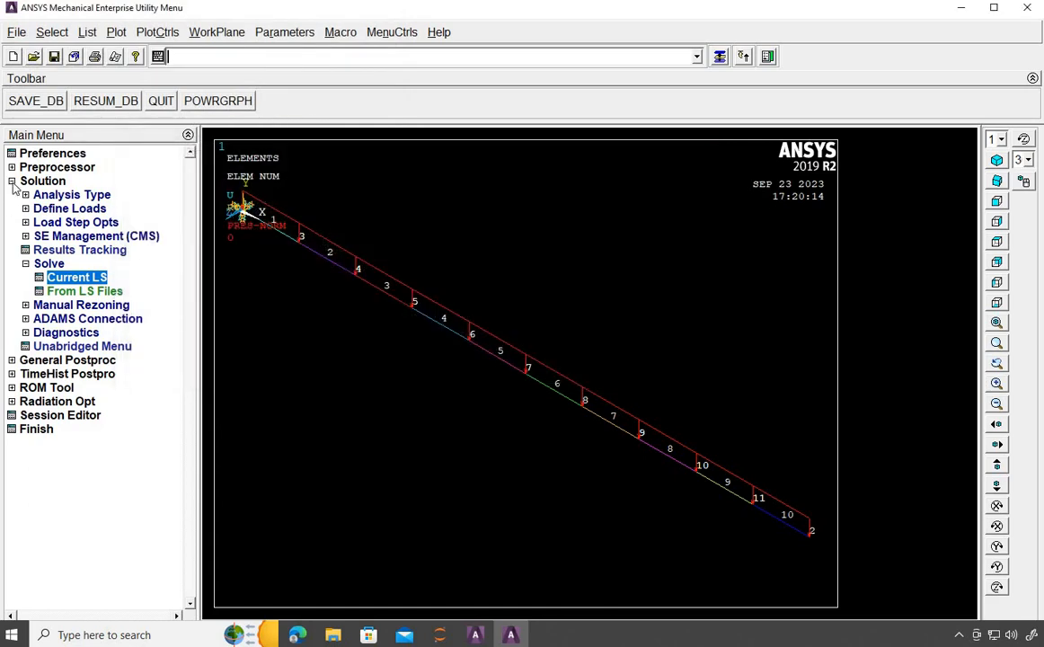
# Read the first set of results in the general postprocessor.
pyautogui.click(11, 181)
pyautogui.click(11, 195)
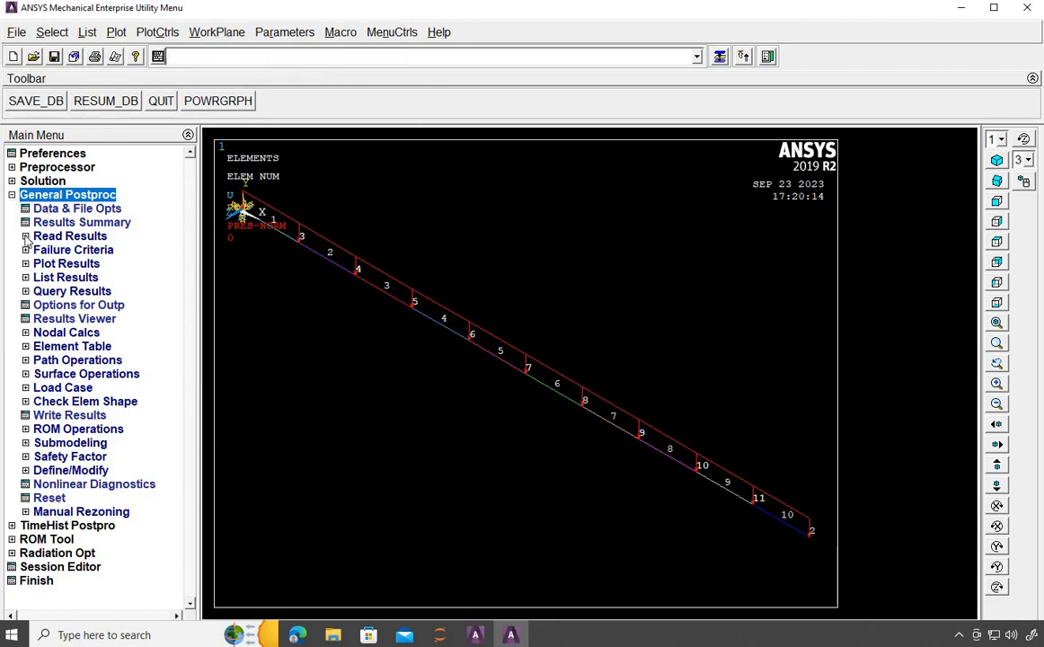
pyautogui.click(26, 236)
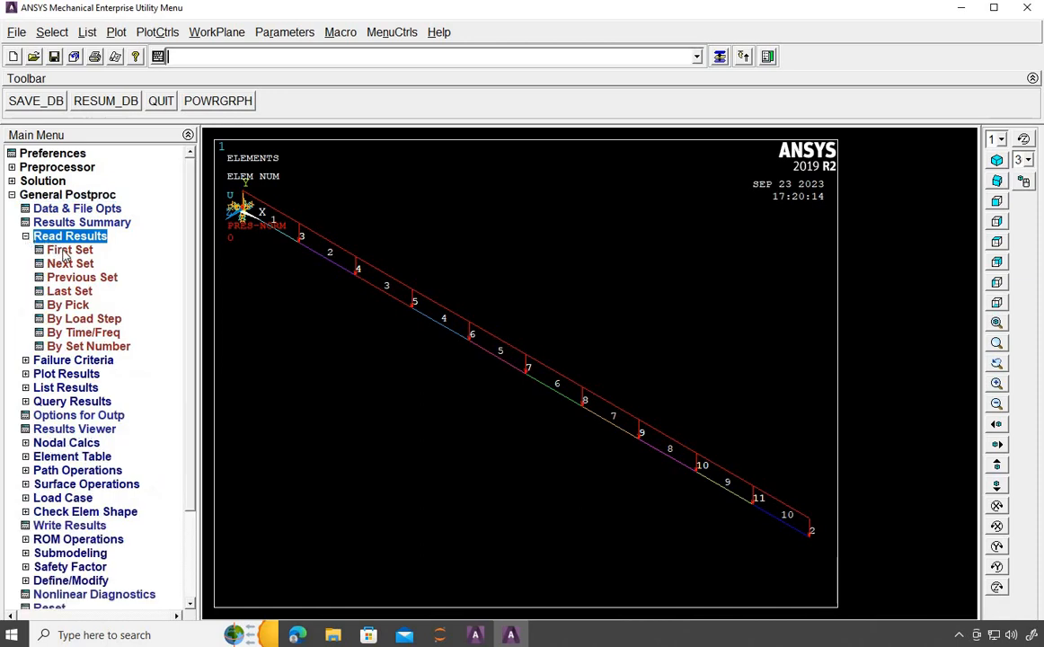
pyautogui.click(67, 251)
pyautogui.click(26, 237)
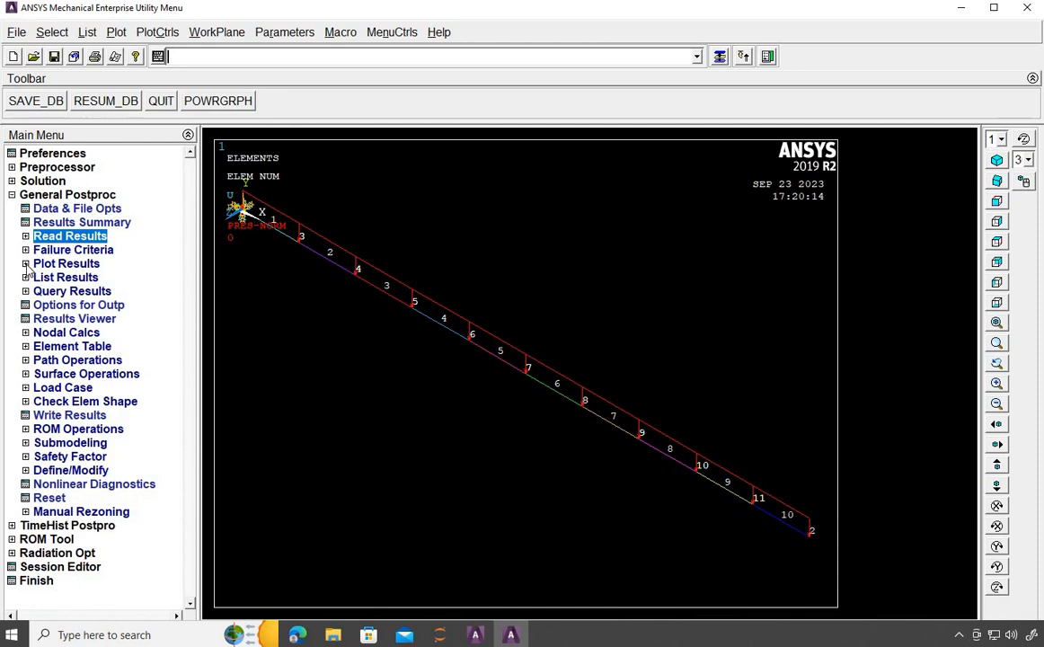
# Plot the beam's deformed shape together with the undeformed shape.
pyautogui.click(26, 263)
pyautogui.click(58, 278)
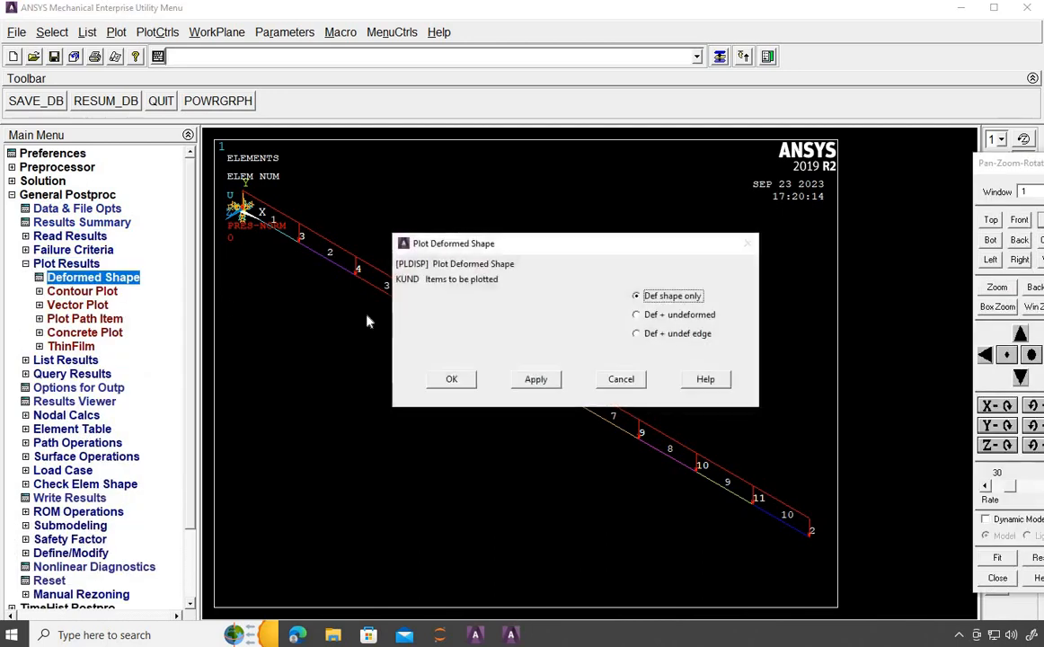
pyautogui.click(638, 317)
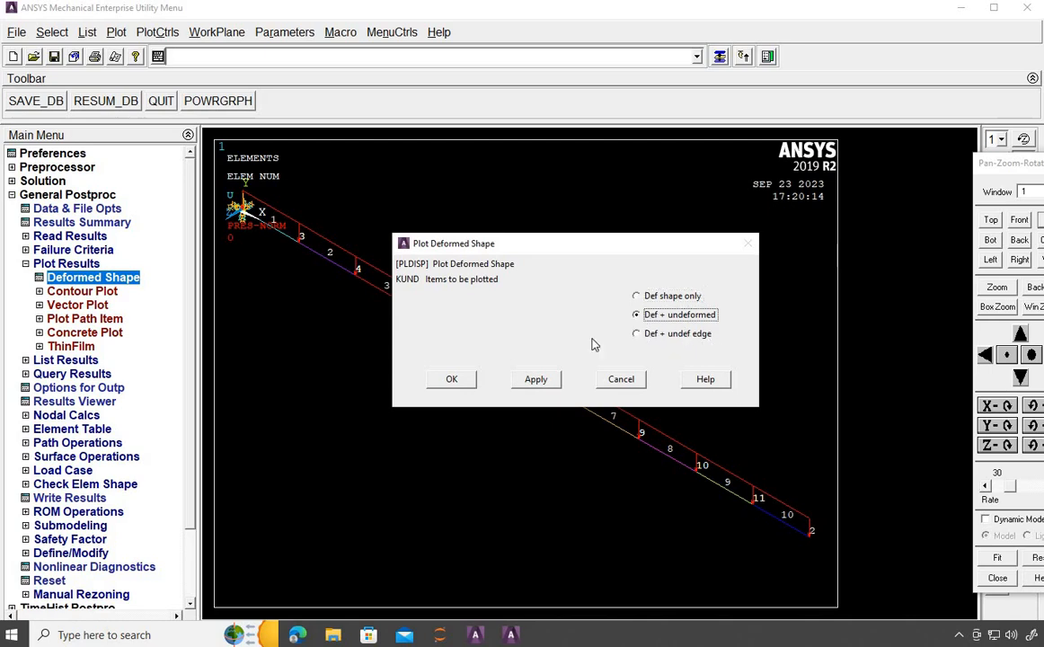
pyautogui.click(451, 380)
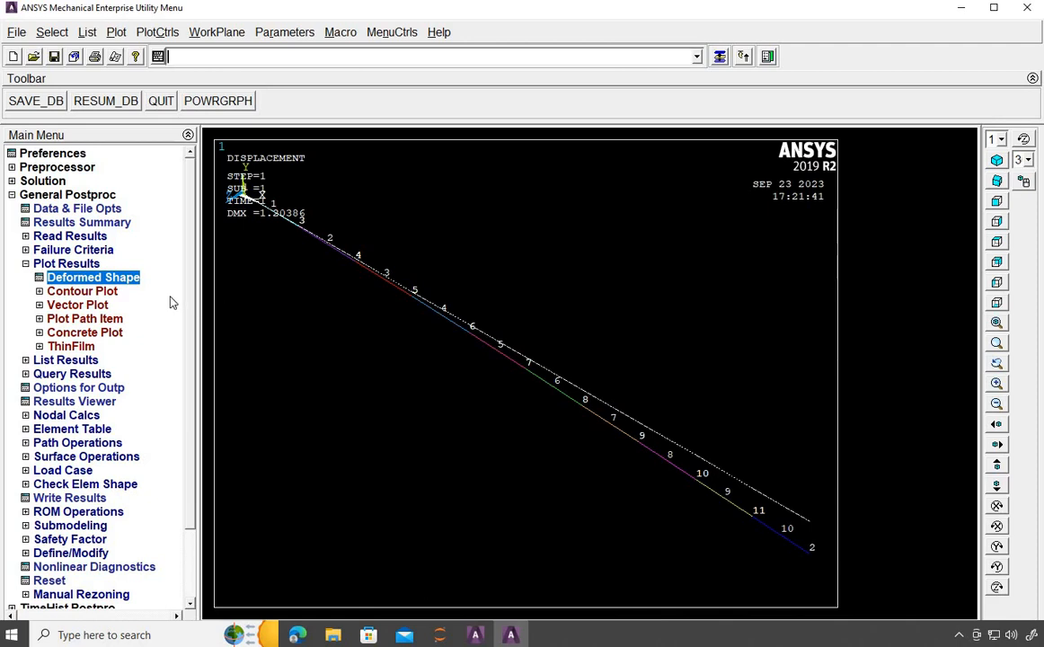
# List the nodal DOF solution for the Y-component of displacement, review it and close the listing.
pyautogui.click(26, 265)
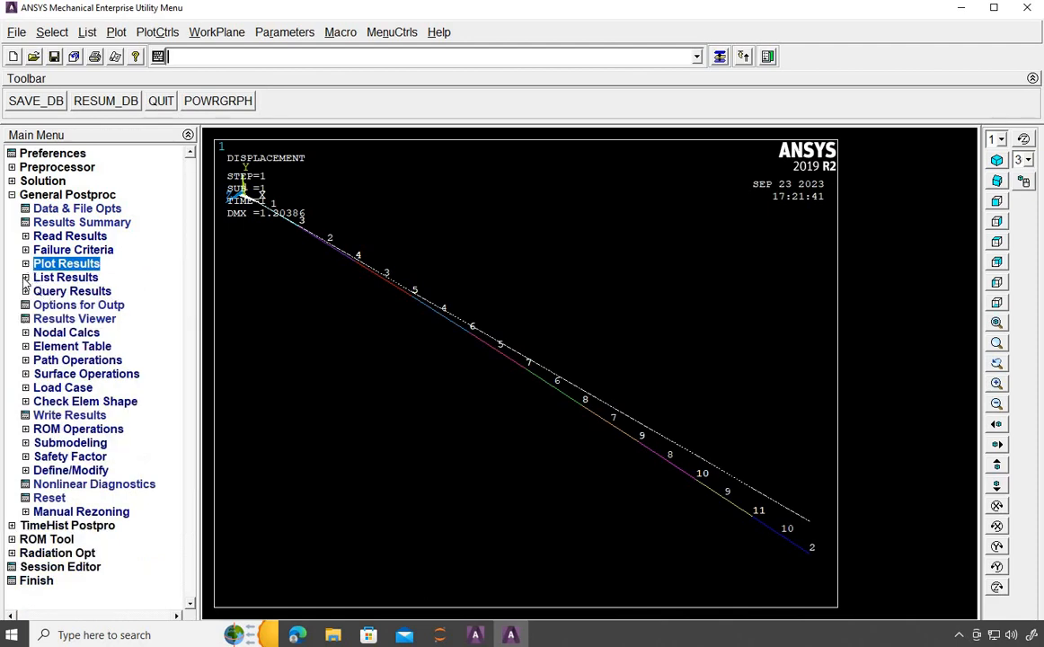
pyautogui.click(26, 277)
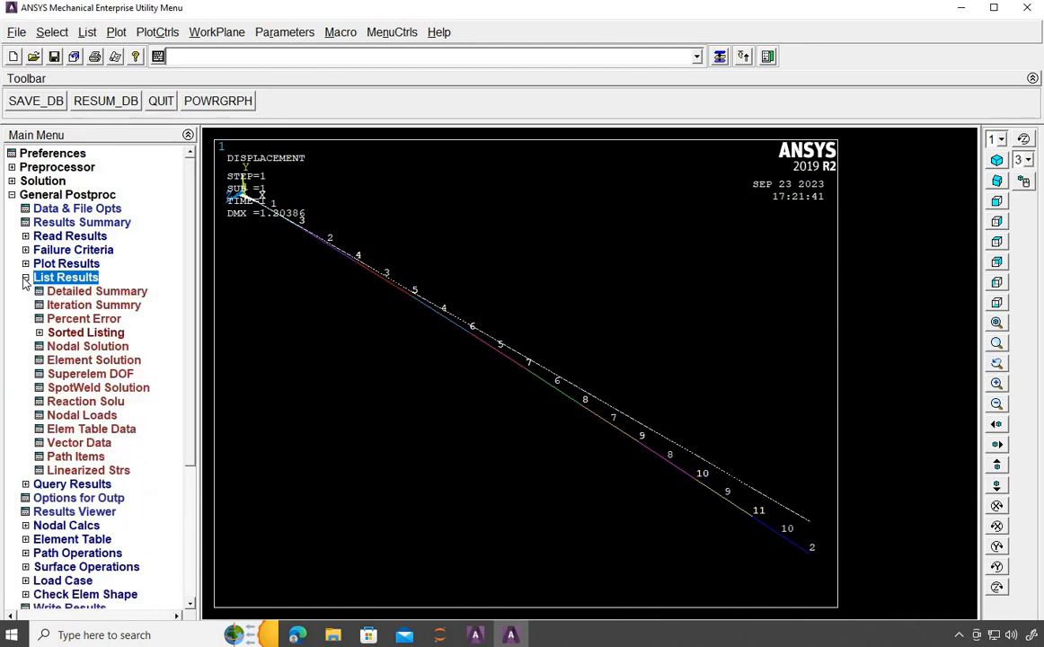
pyautogui.click(72, 347)
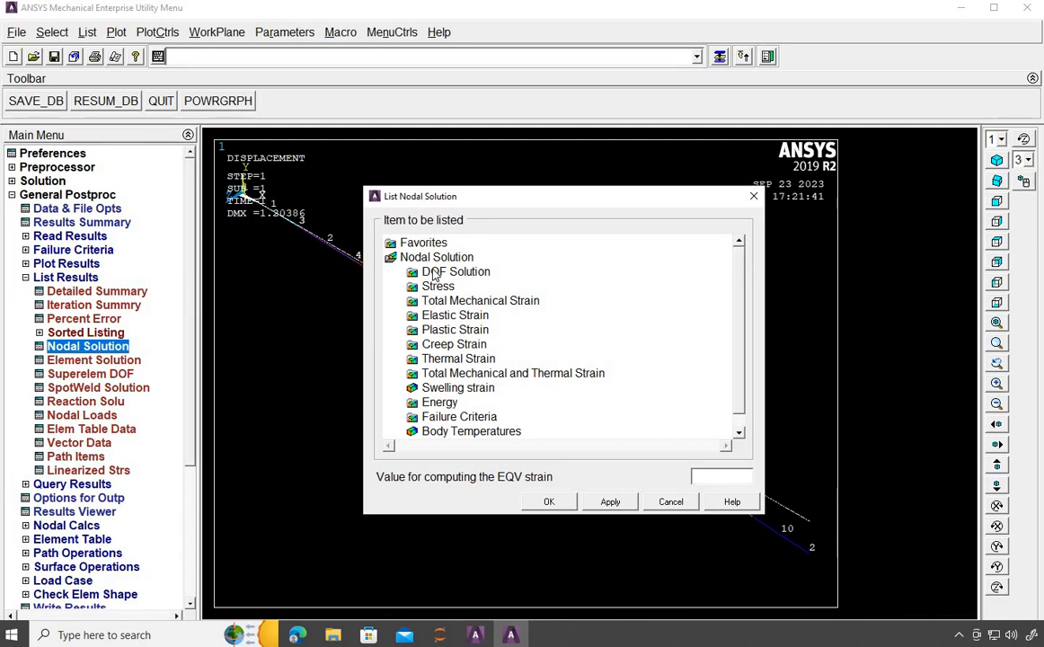
pyautogui.doubleClick(435, 272)
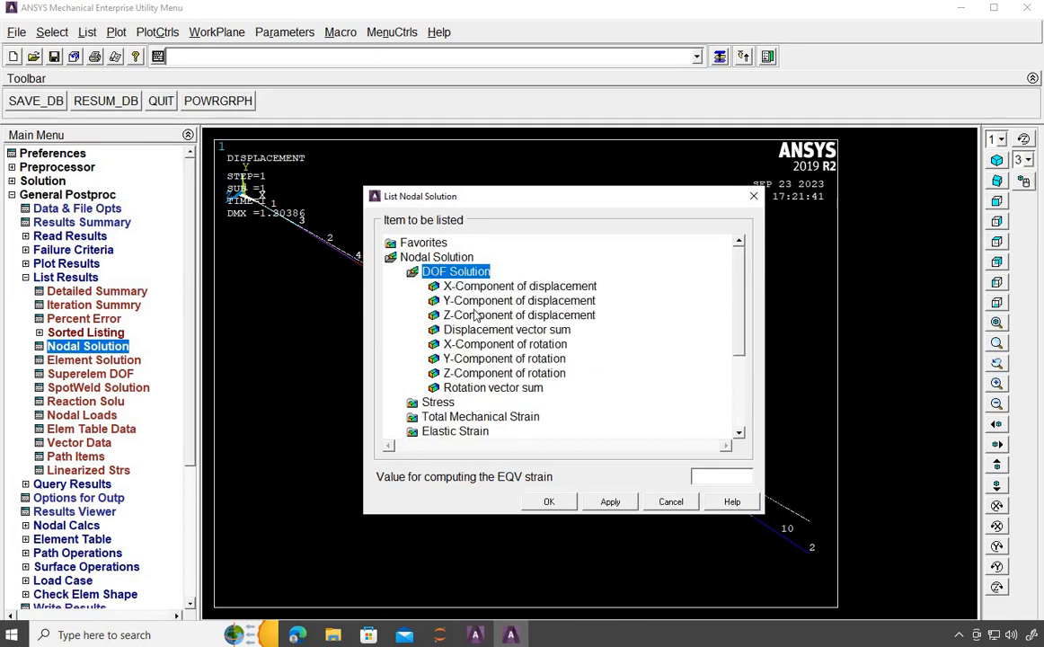
pyautogui.click(489, 301)
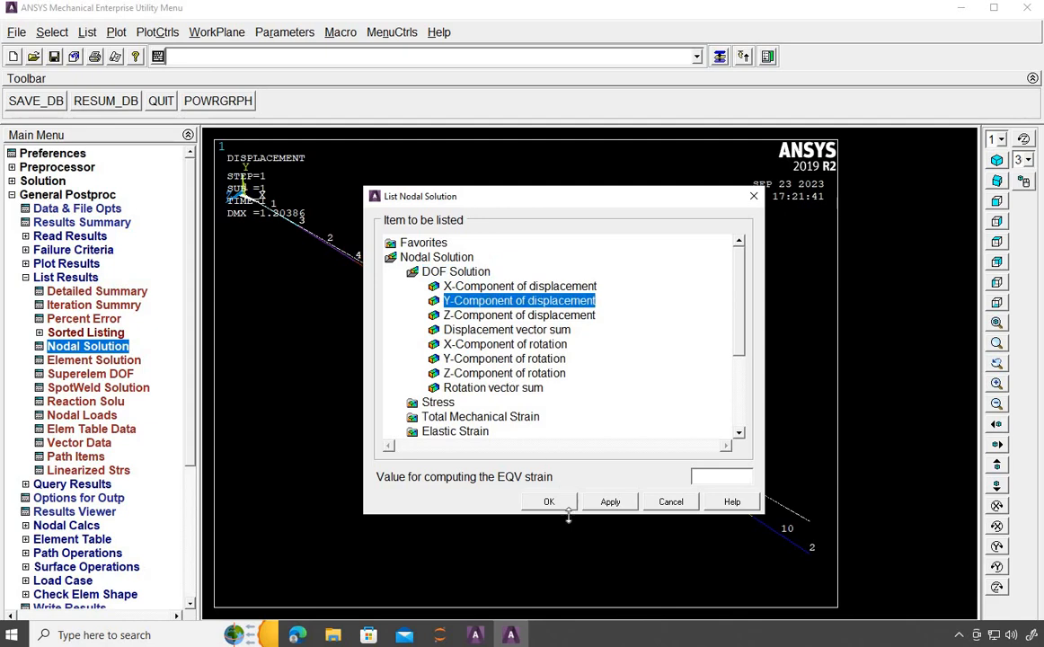
pyautogui.click(549, 502)
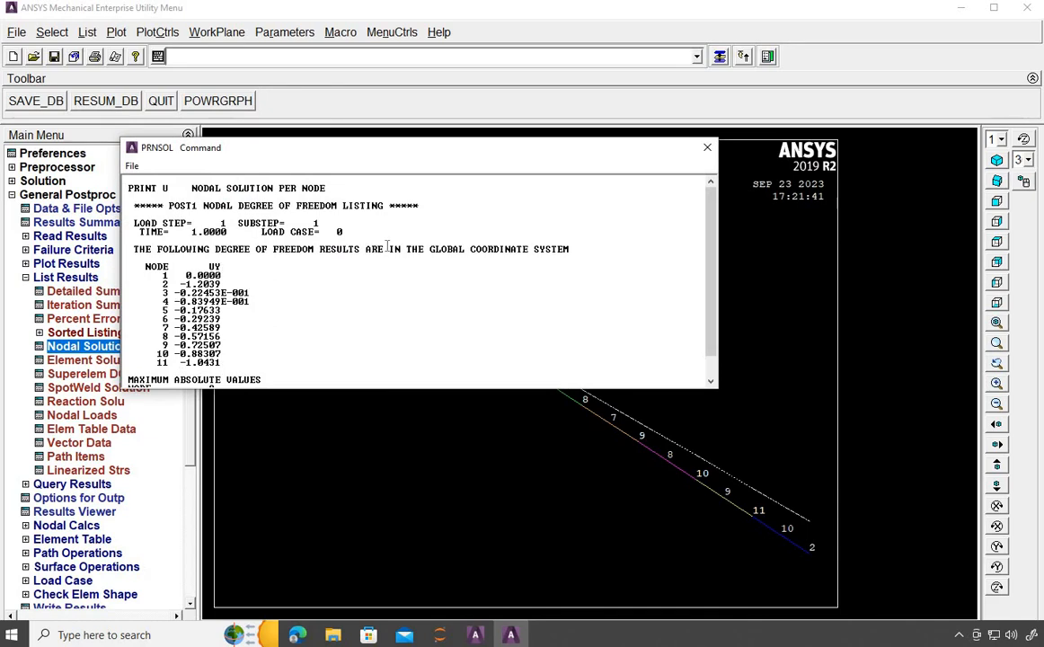
pyautogui.click(708, 148)
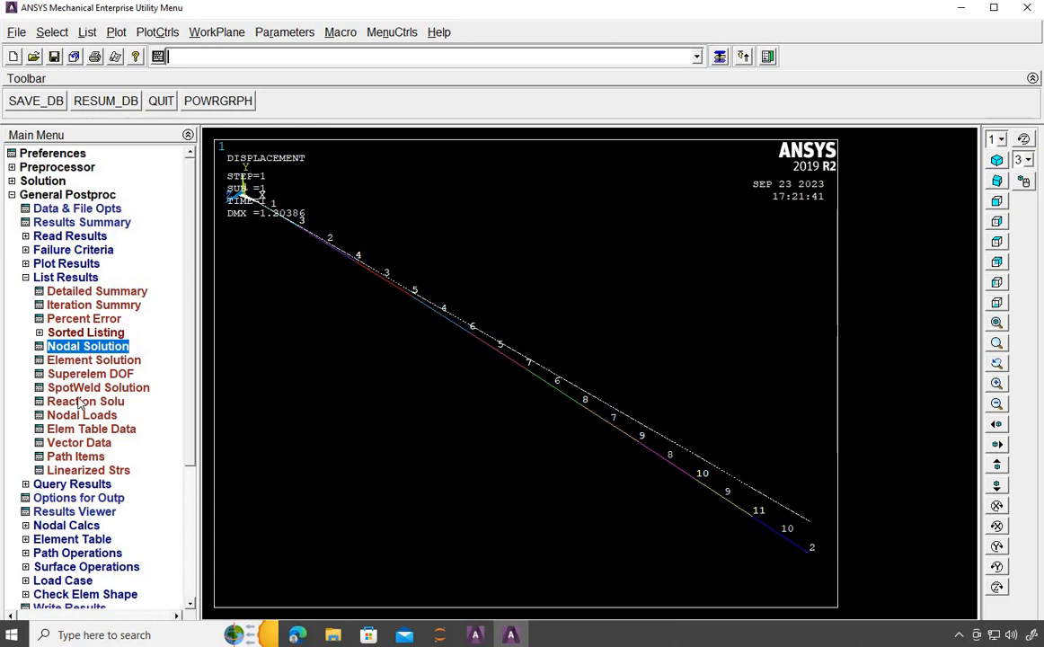
# List the element solution for the Z-component of moment under structural moments, review it and close the listing.
pyautogui.click(72, 361)
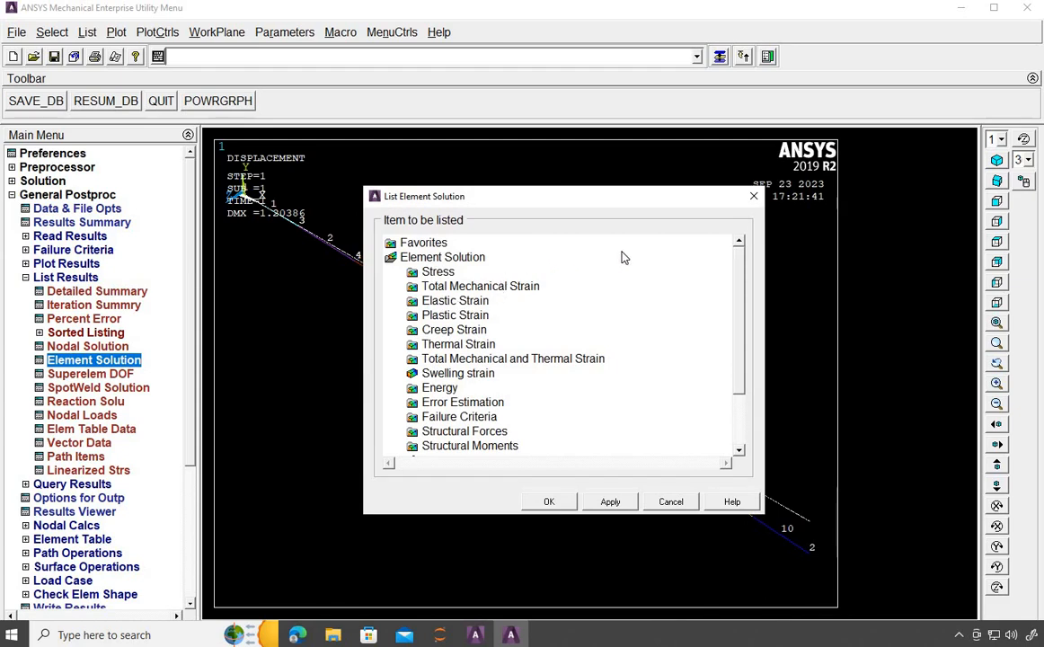
pyautogui.doubleClick(467, 432)
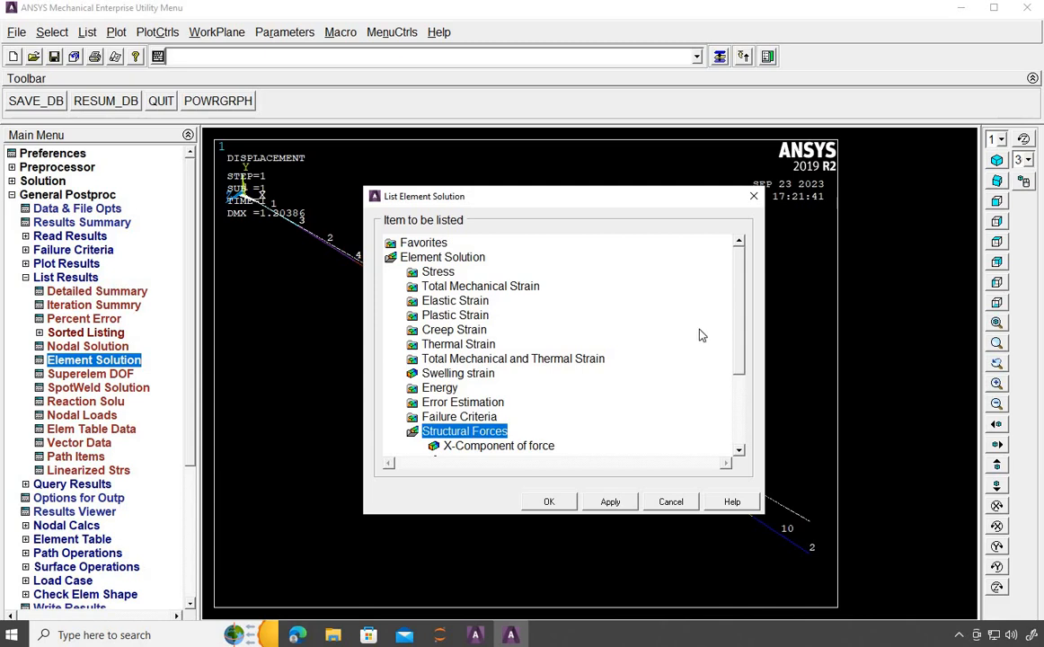
pyautogui.scroll(-2, 729, 359)
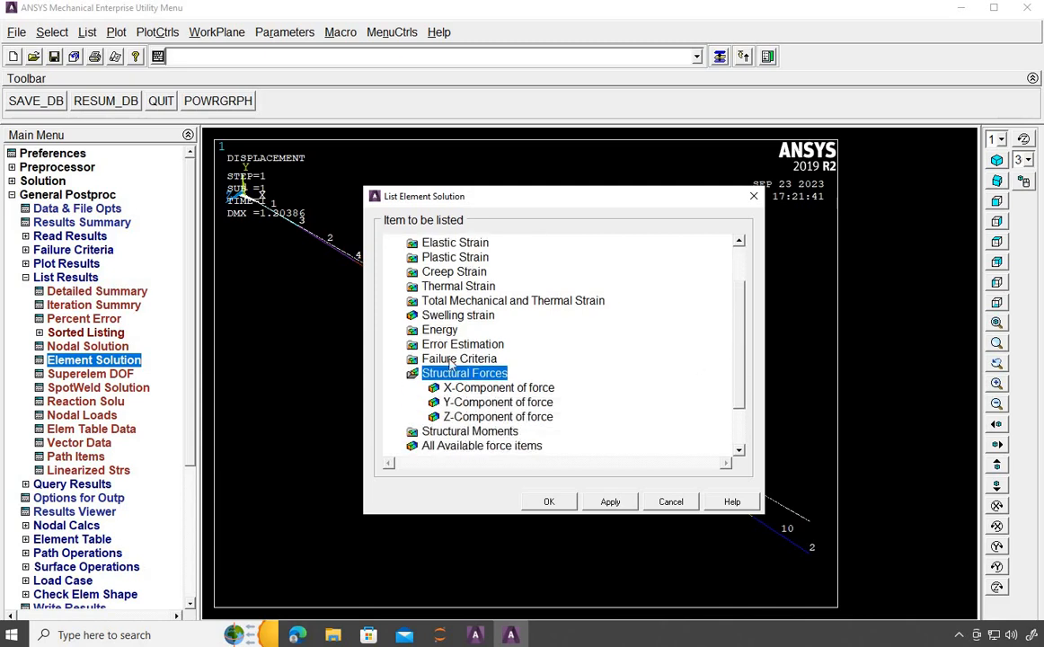
pyautogui.doubleClick(414, 434)
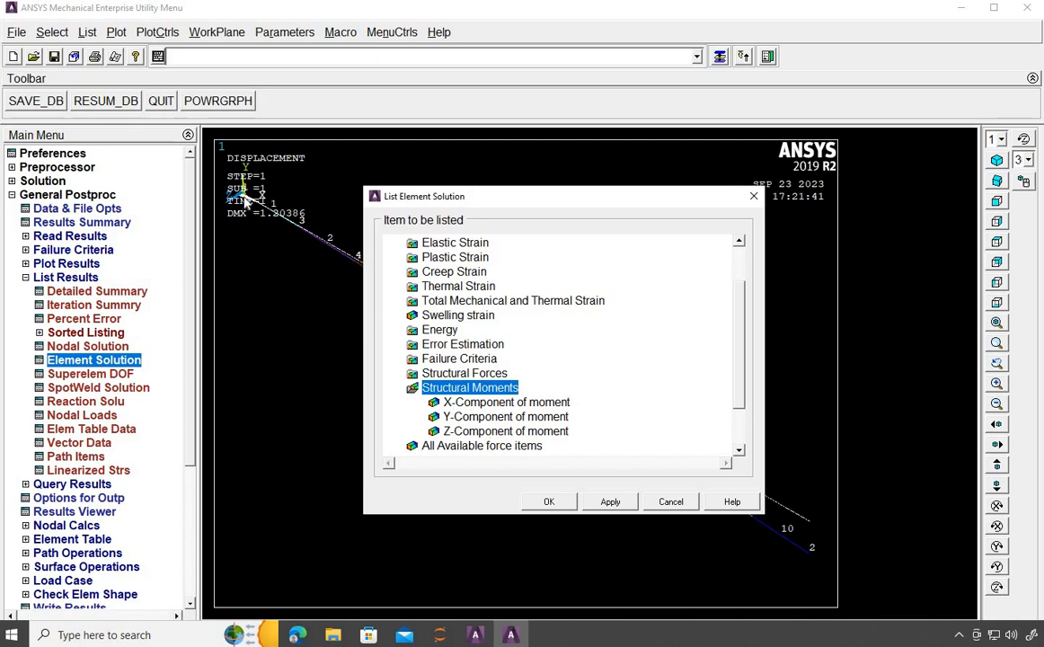
pyautogui.click(498, 431)
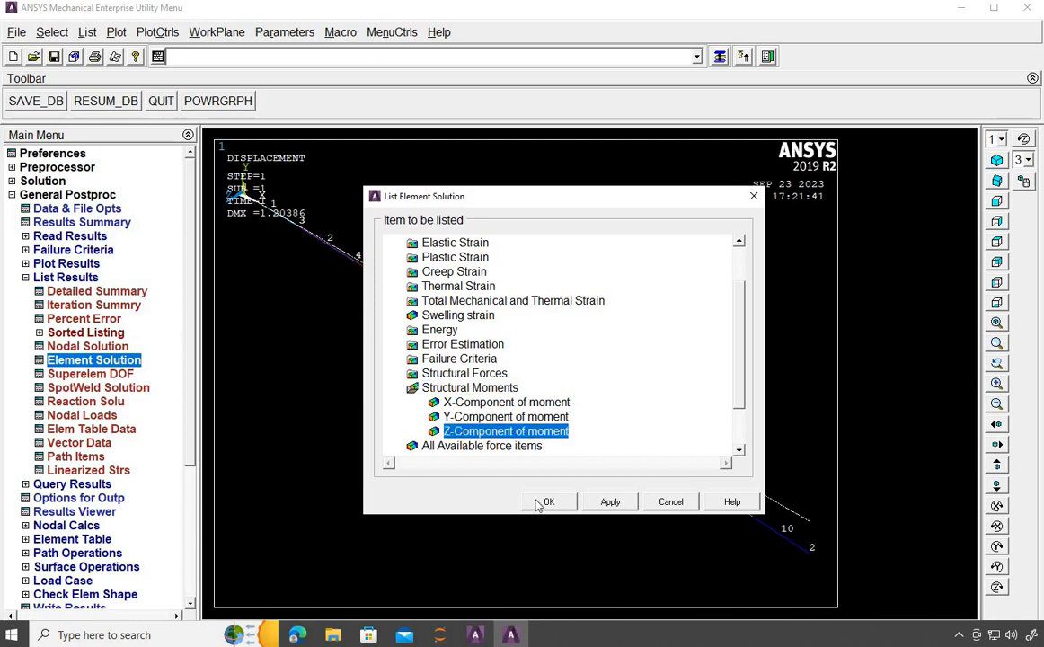
pyautogui.click(548, 501)
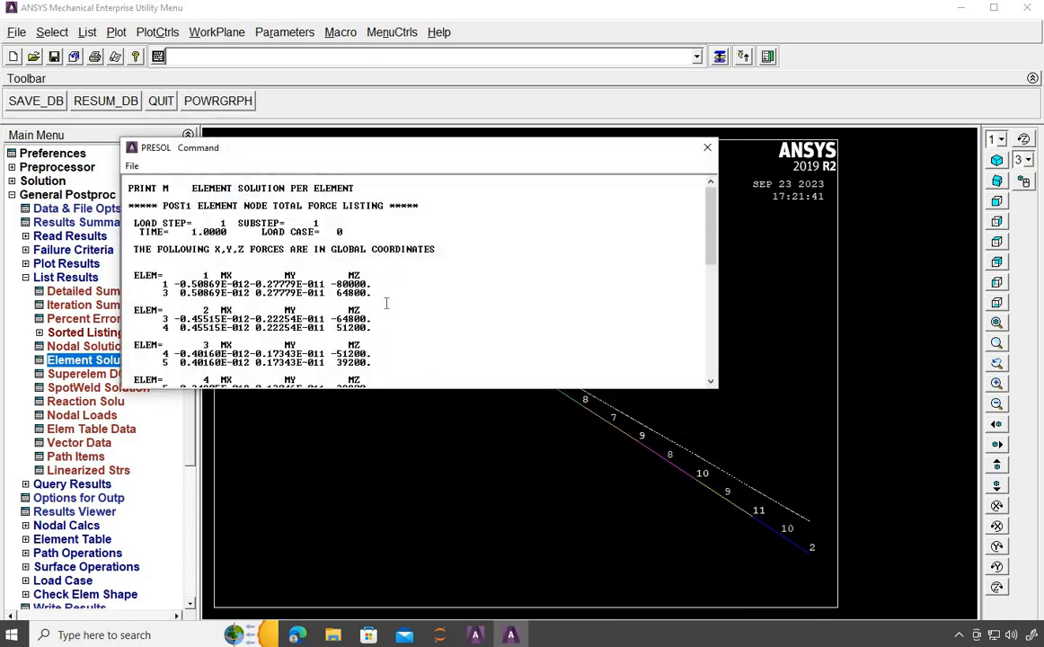
pyautogui.scroll(-3, 387, 303)
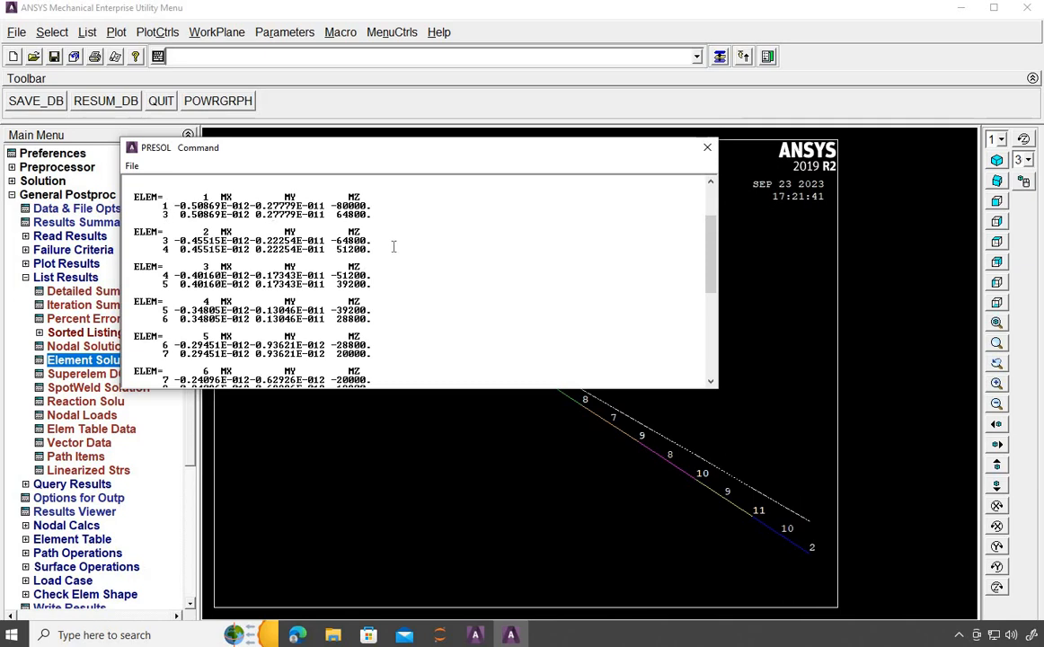
pyautogui.scroll(3, 393, 242)
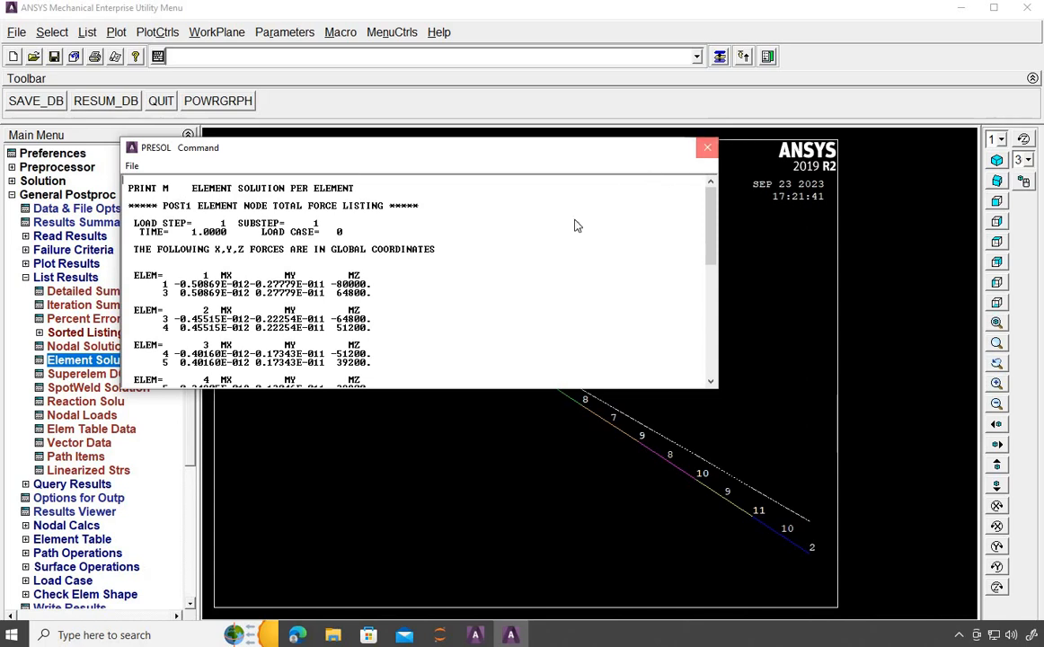
pyautogui.click(707, 148)
# Define an element table item by sequence number as SMISC,3 and close the element table data.
pyautogui.click(26, 278)
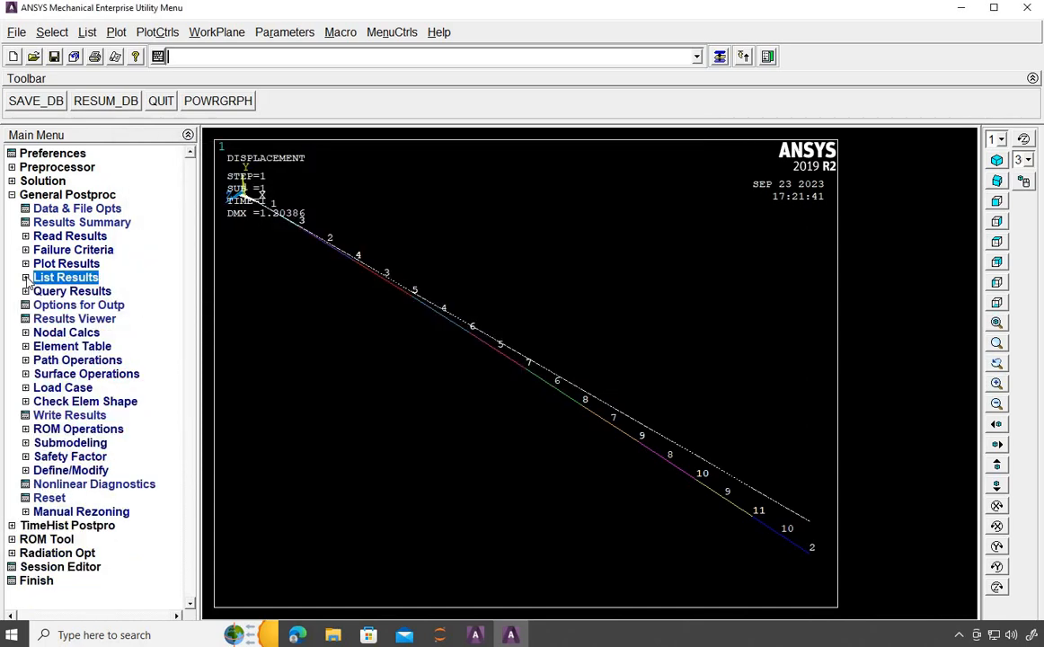
pyautogui.click(26, 264)
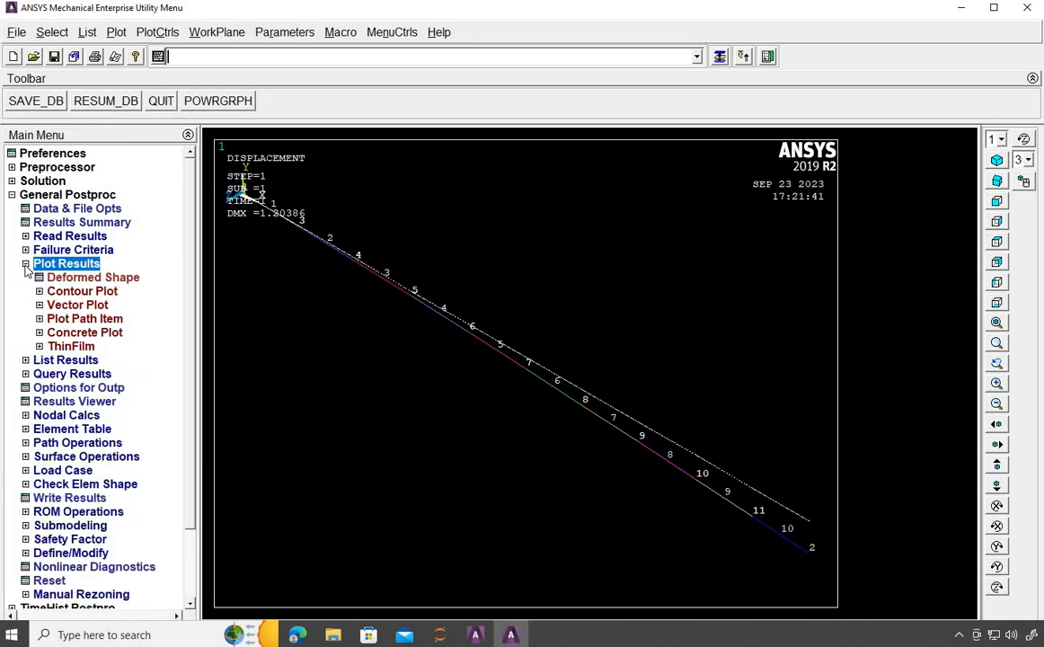
pyautogui.click(26, 264)
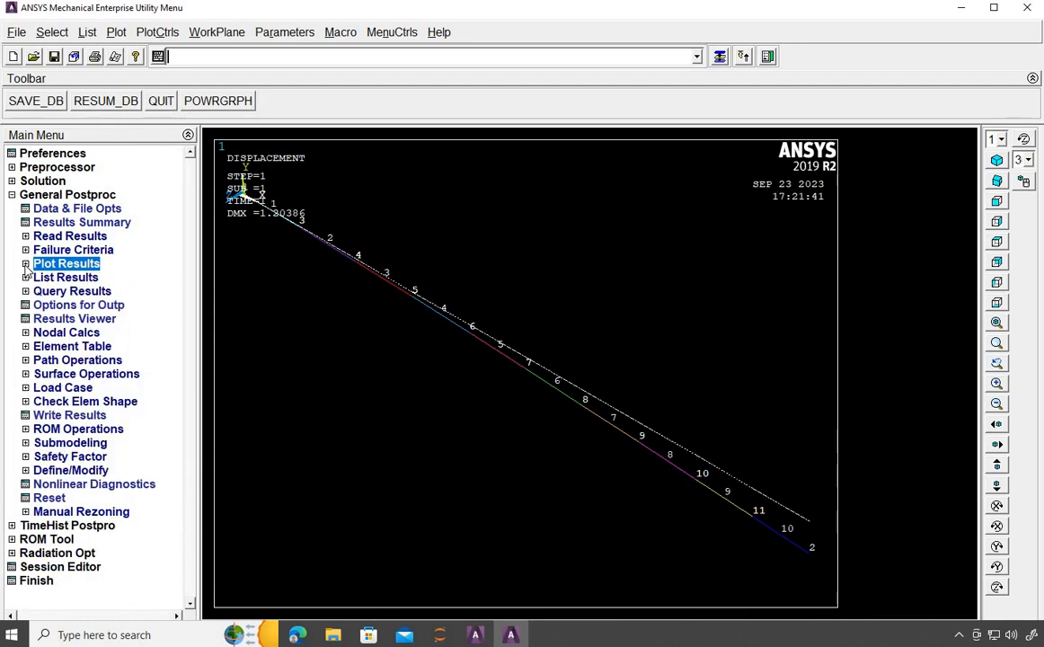
pyautogui.click(27, 348)
pyautogui.click(56, 361)
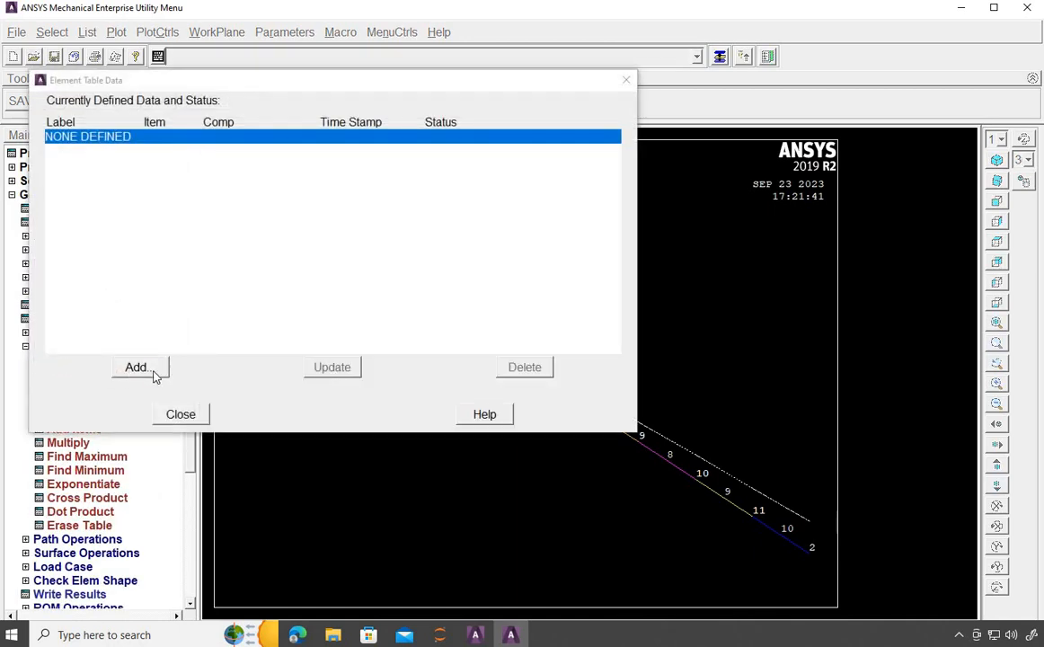
pyautogui.click(154, 370)
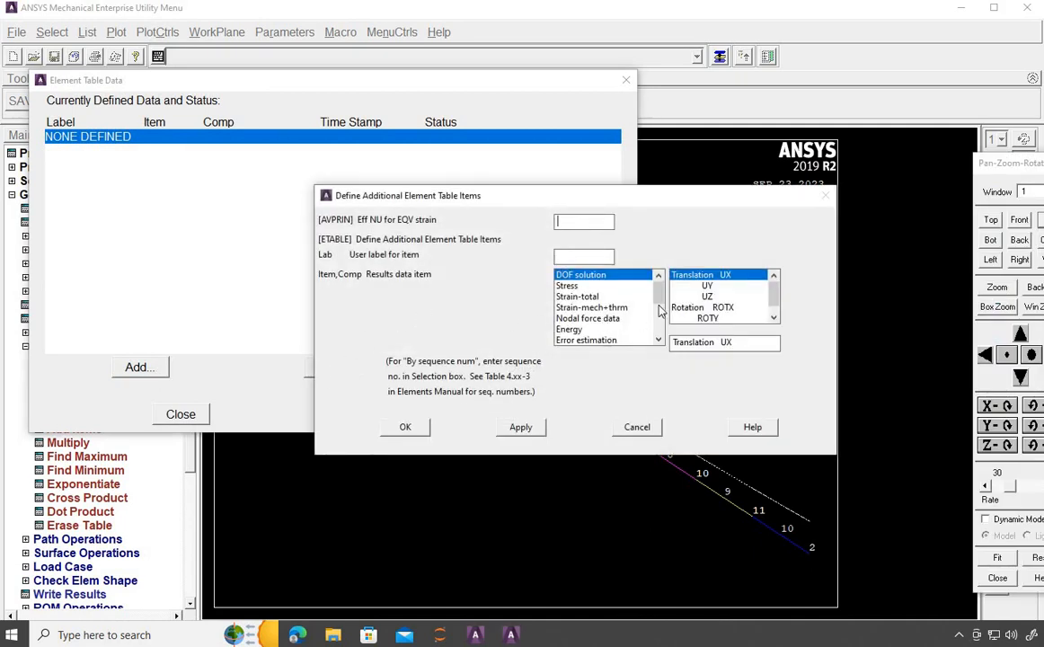
pyautogui.moveTo(659, 310); pyautogui.dragTo(654, 347)
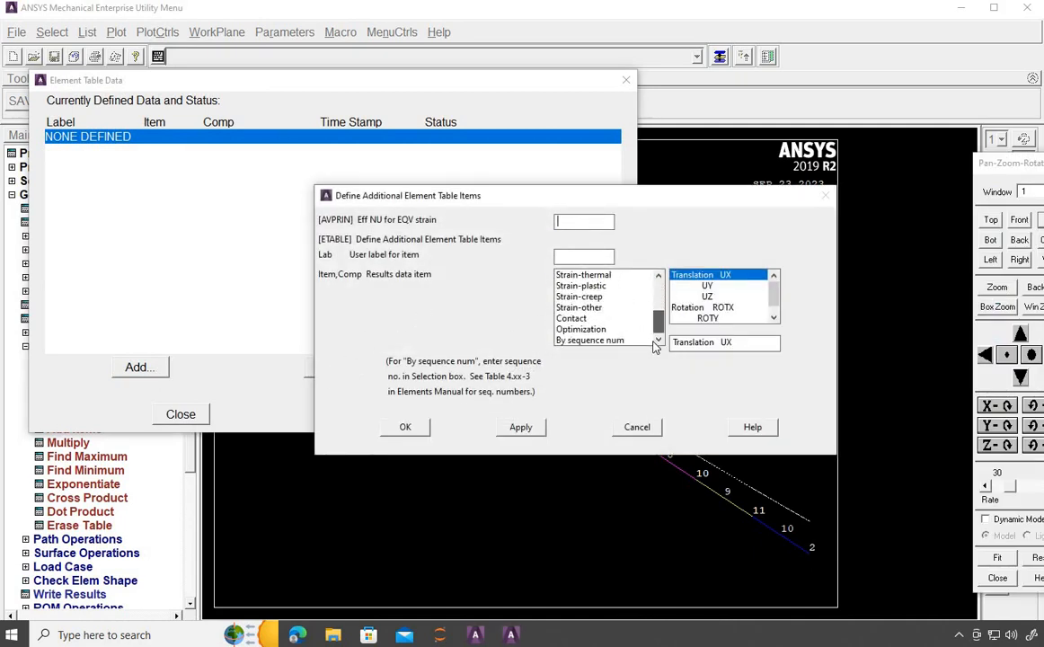
pyautogui.click(627, 340)
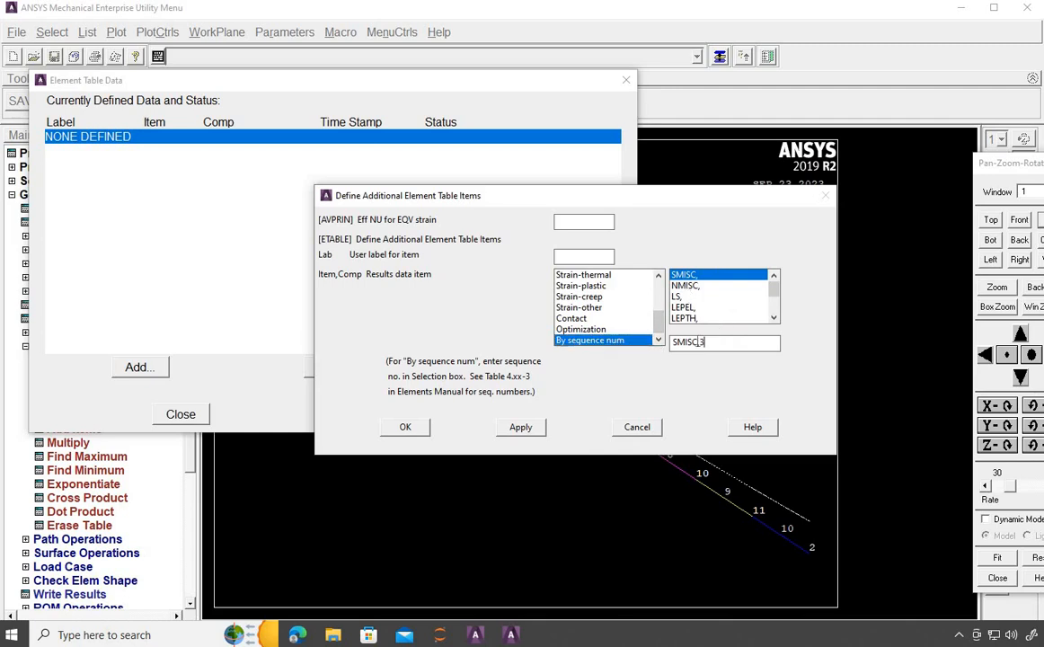
pyautogui.write('3')
pyautogui.click(406, 429)
pyautogui.click(181, 414)
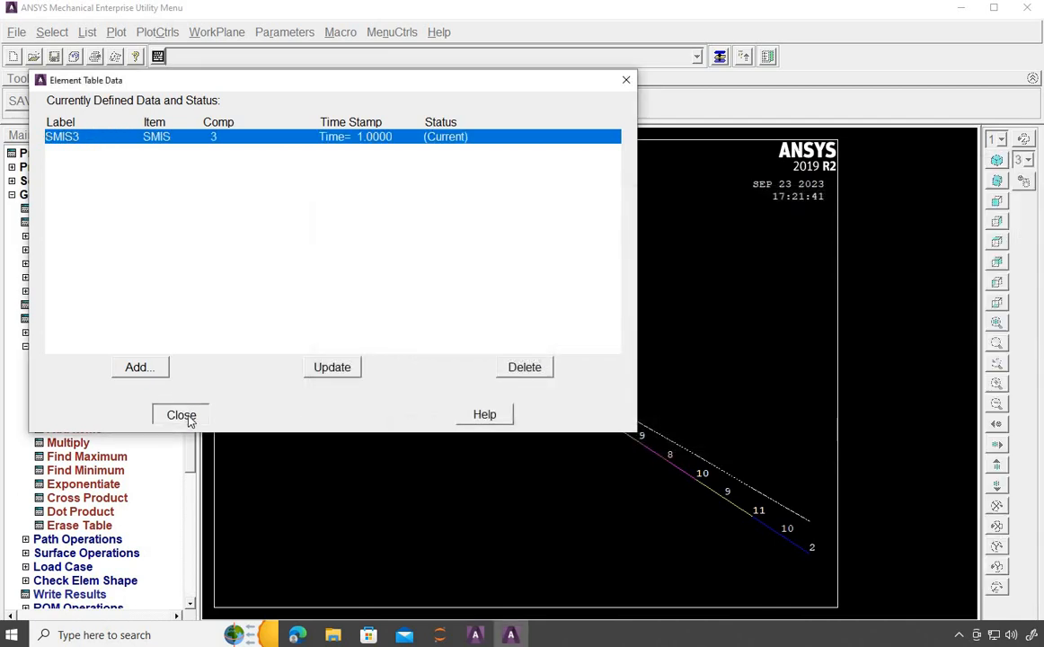
# Plot line-element results with SMIS3 at both nodes I and J, scale factor 1, on the undeformed shape.
pyautogui.click(25, 346)
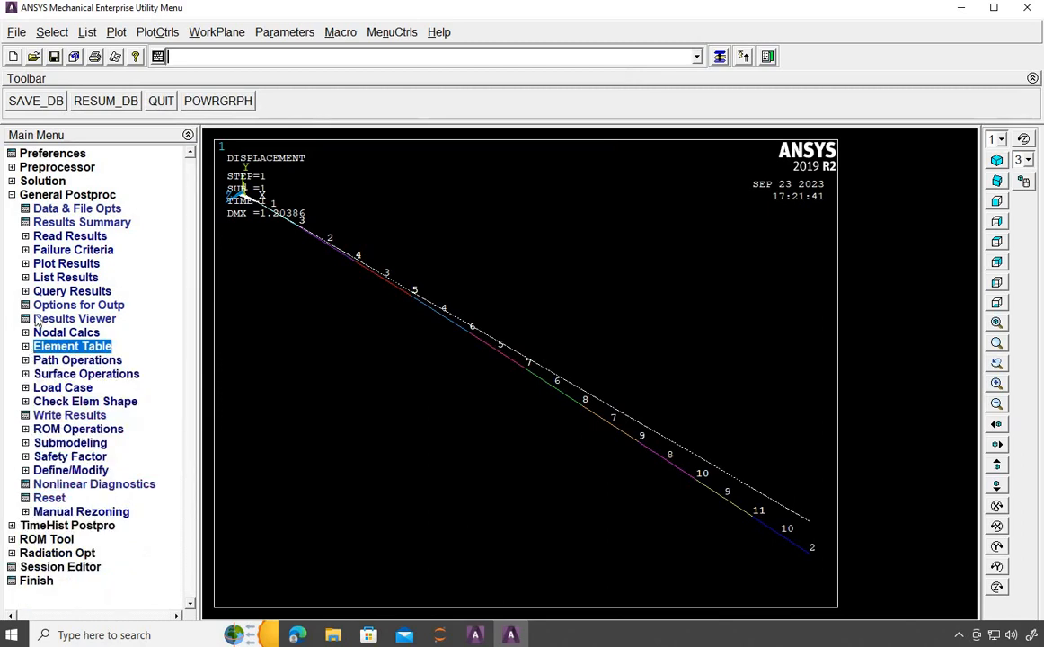
pyautogui.click(25, 263)
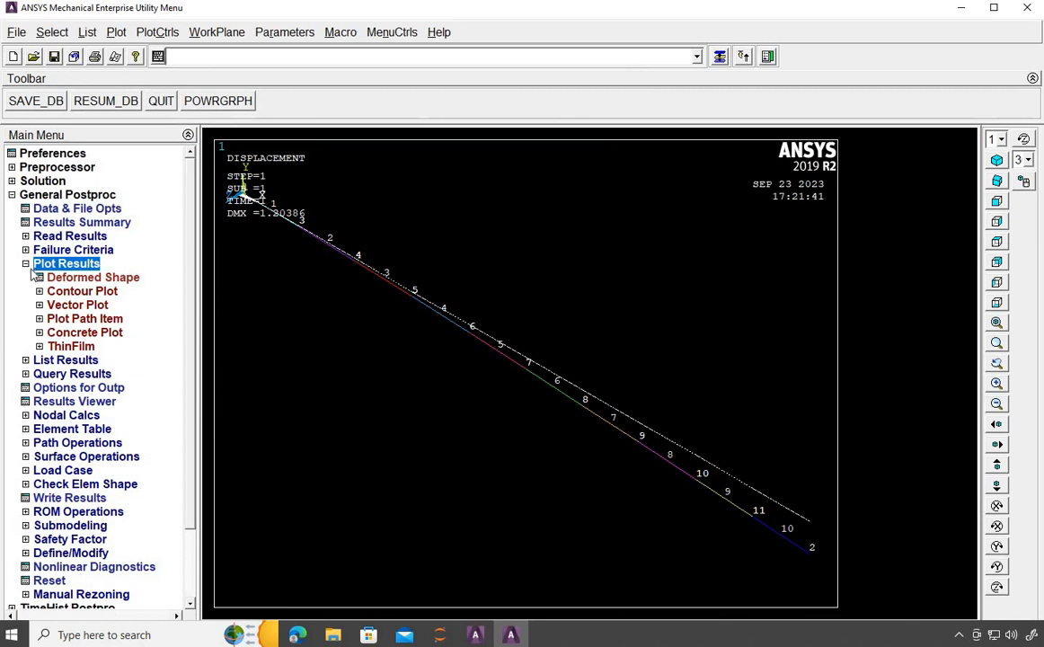
pyautogui.click(39, 291)
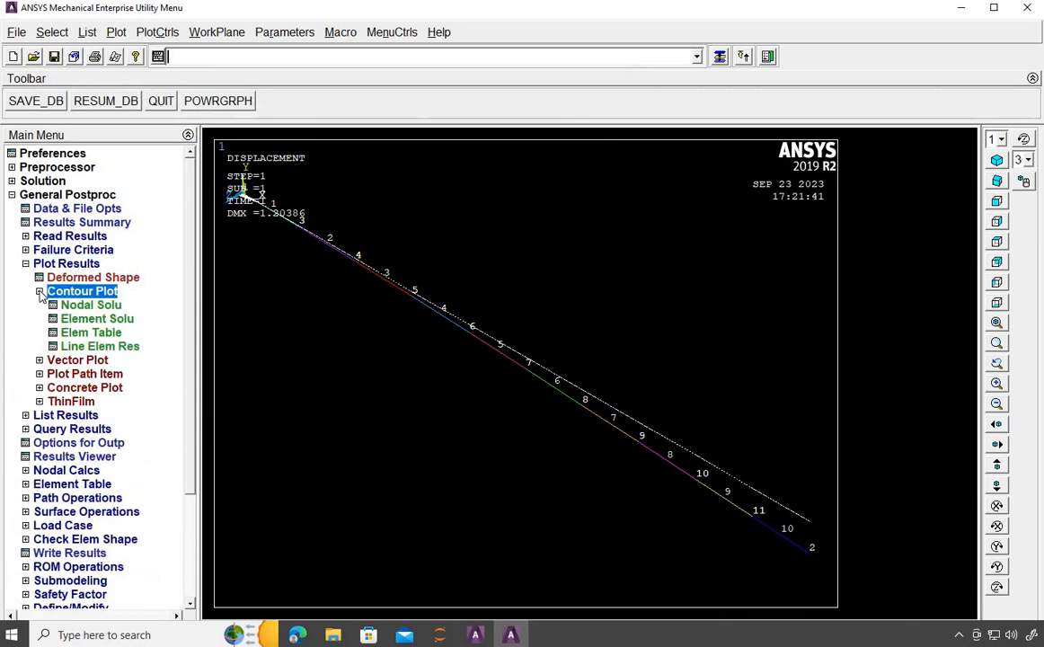
pyautogui.click(54, 348)
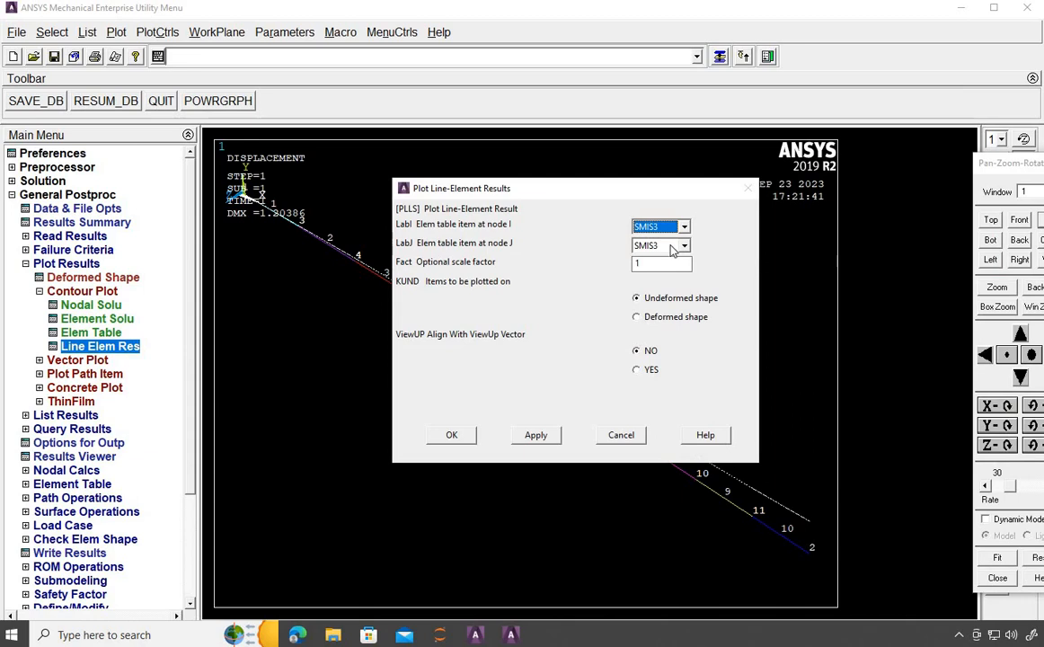
pyautogui.click(449, 435)
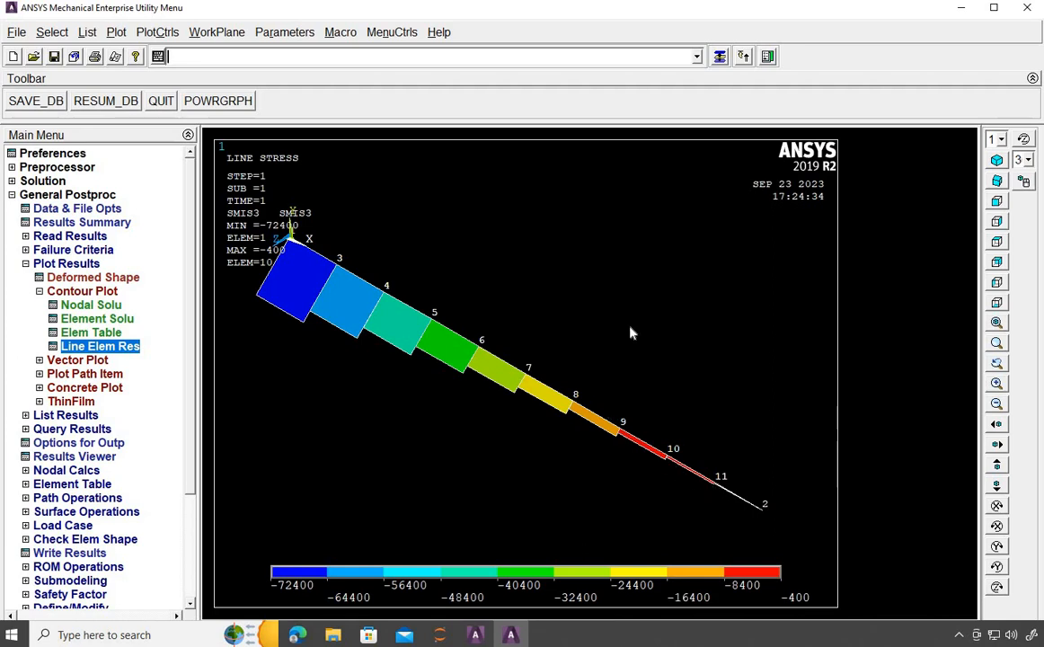
# Minimize ANSYS, switch to Microsoft Edge, search for "beam188 ansys" and open the BEAM188 element documentation page.
pyautogui.click(965, 13)
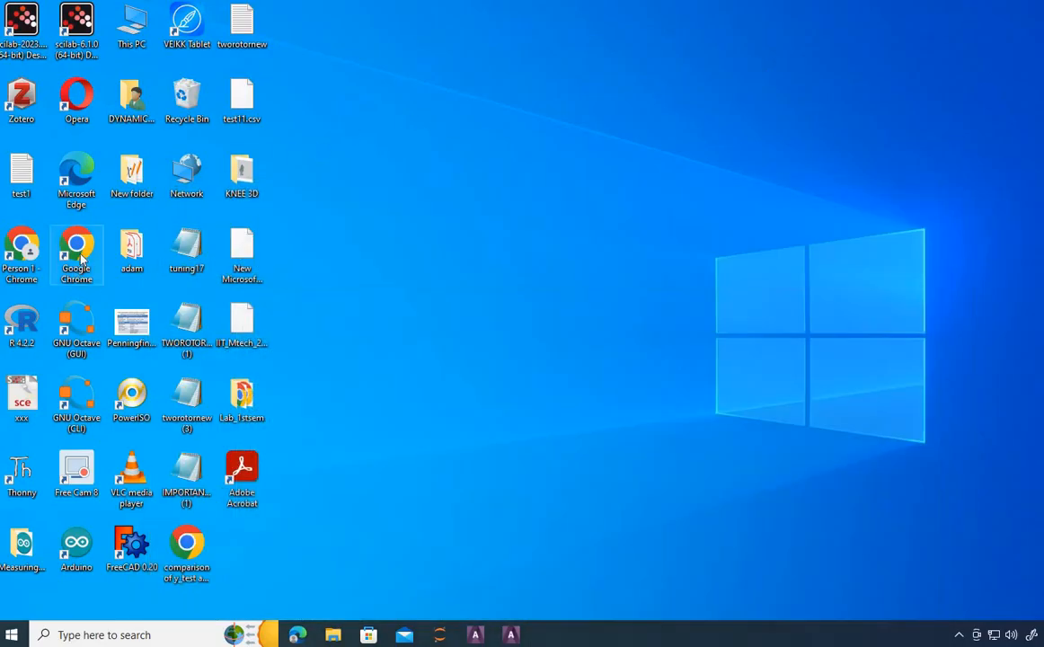
pyautogui.click(299, 634)
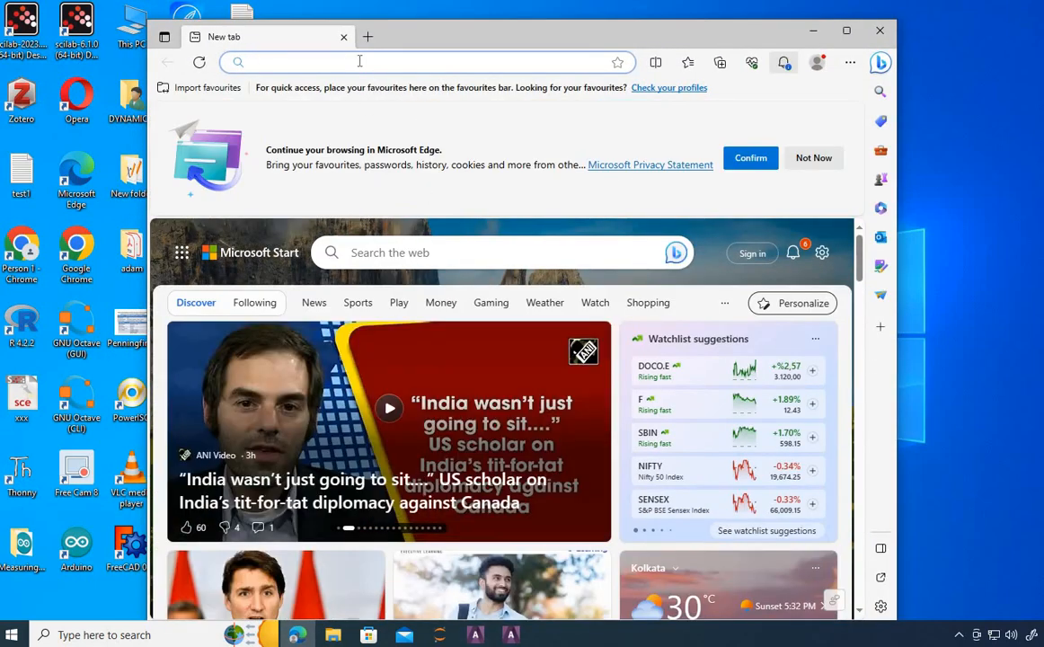
pyautogui.write('beam')
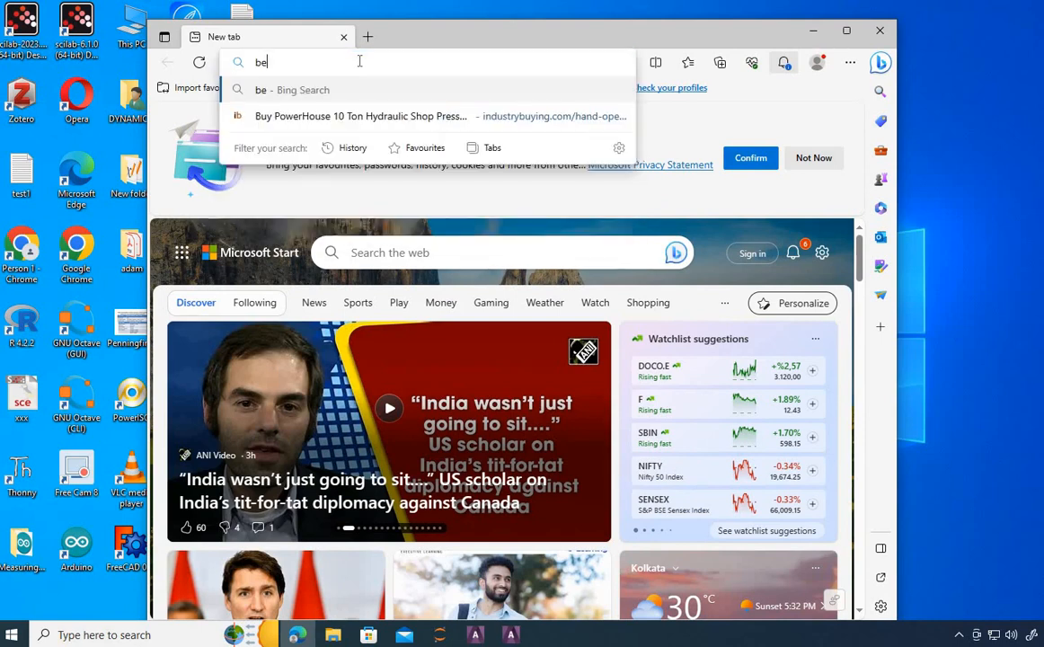
pyautogui.write('88')
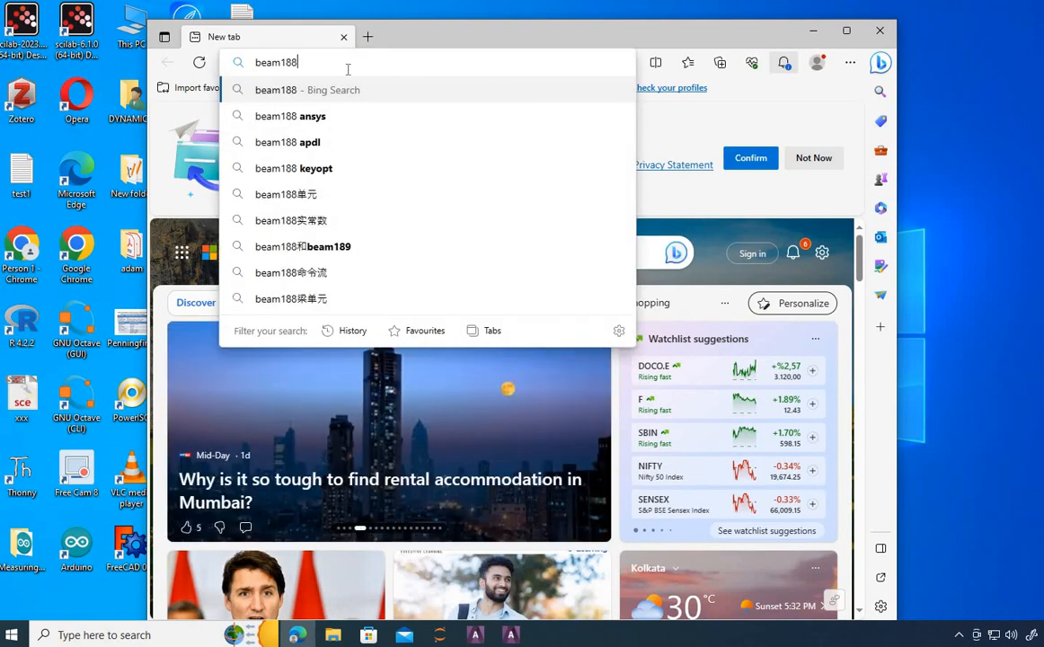
pyautogui.click(299, 120)
pyautogui.click(299, 119)
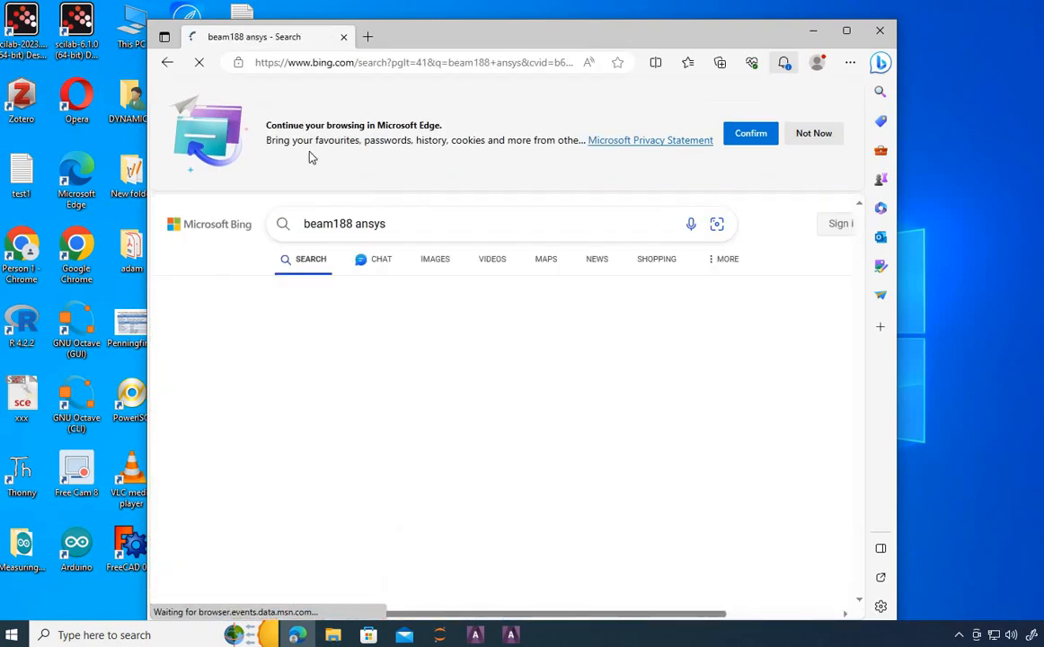
pyautogui.click(363, 357)
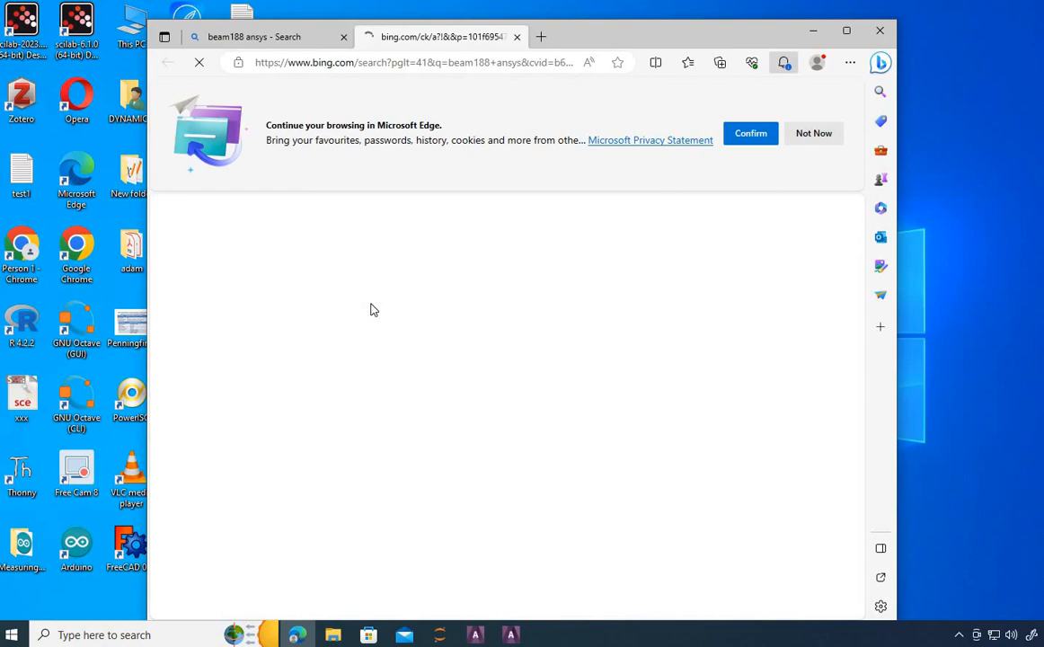
# Examine the BEAM188 documentation down to the element output definitions table and its My, Mz bending moment entry.
pyautogui.scroll(-5, 373, 305)
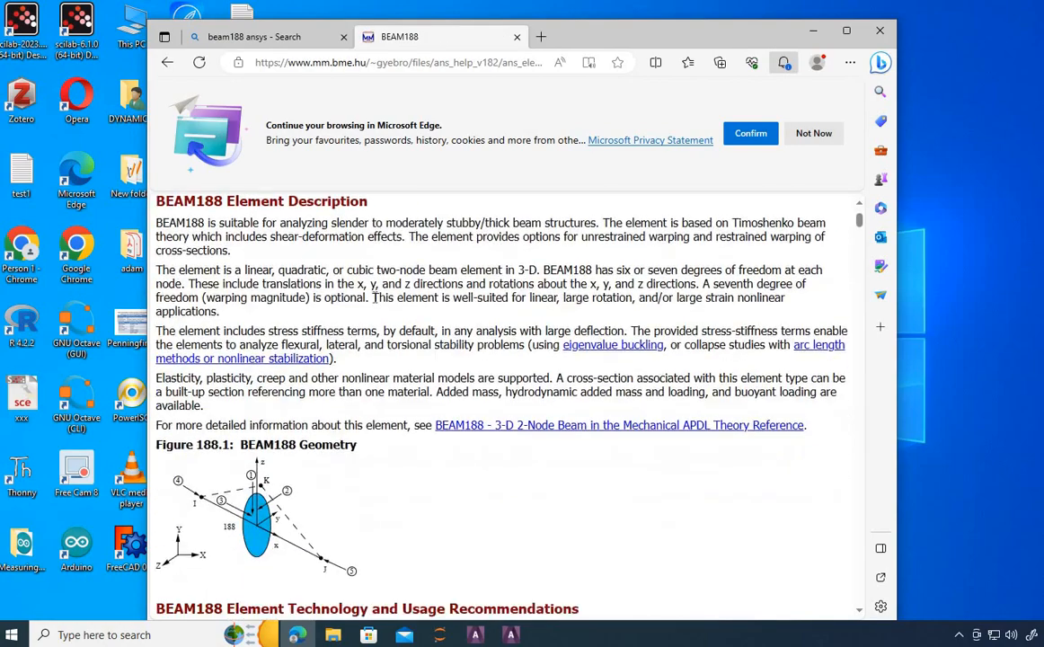
pyautogui.scroll(-12, 375, 301)
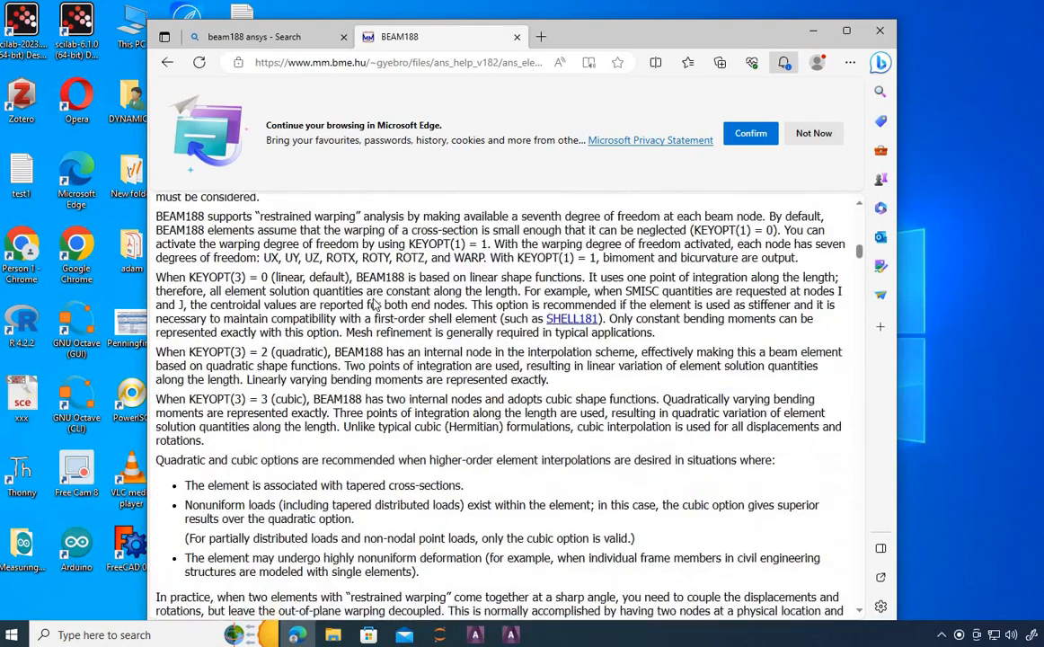
pyautogui.scroll(-15, 374, 301)
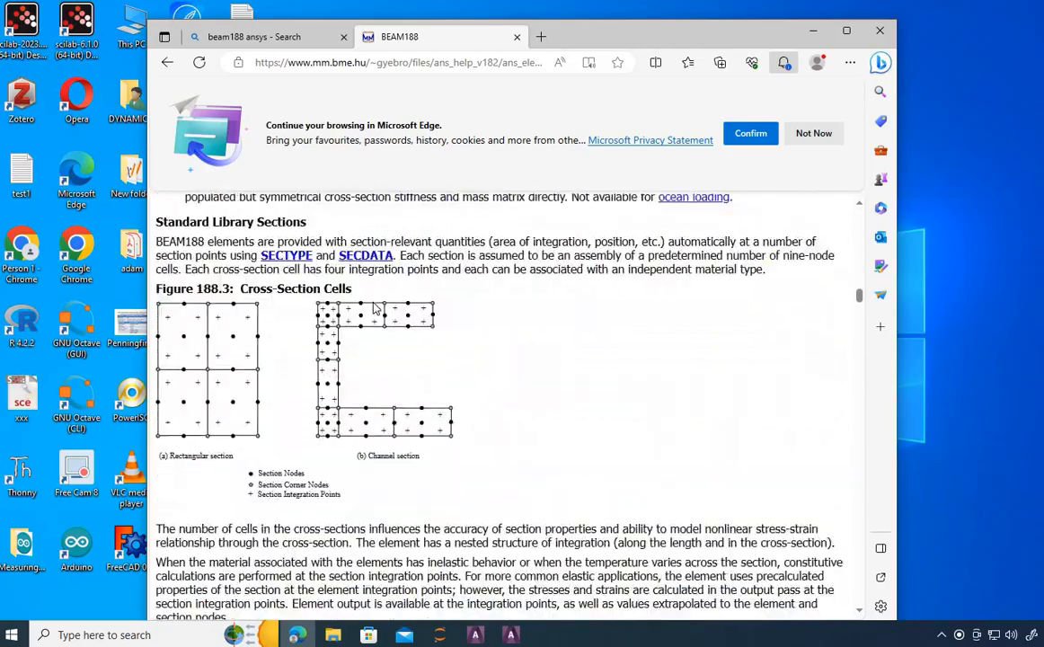
pyautogui.scroll(-15, 374, 302)
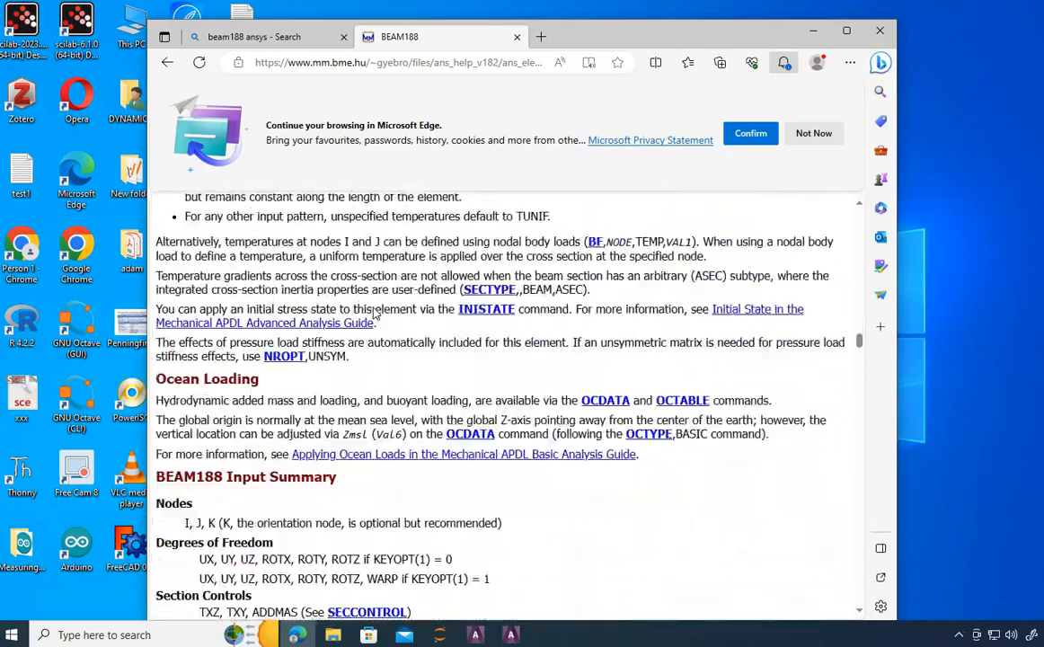
pyautogui.scroll(-15, 374, 312)
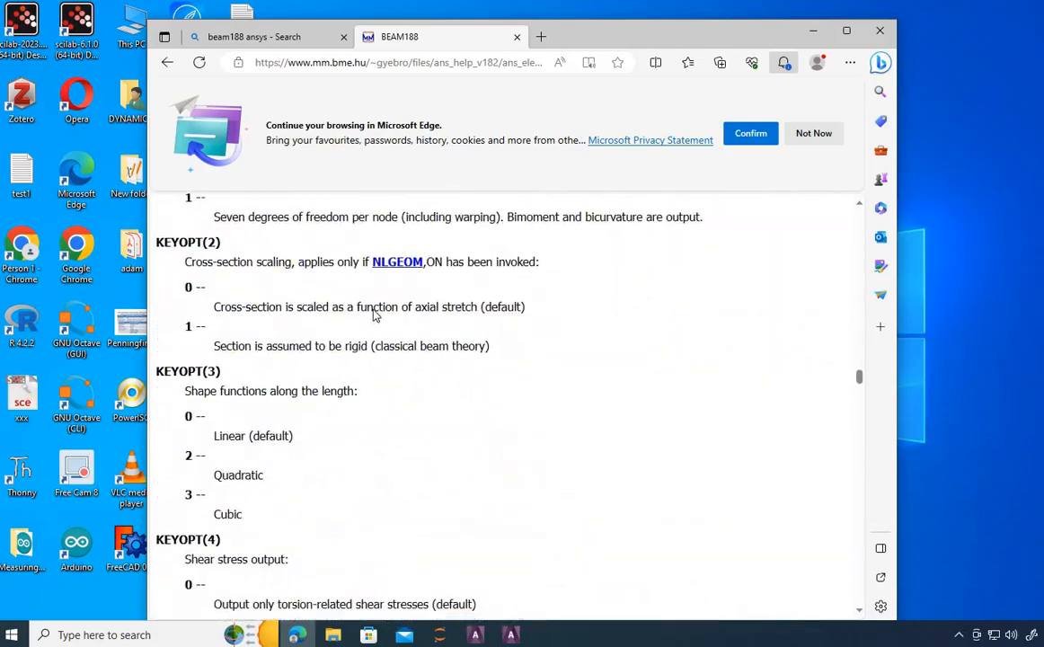
pyautogui.scroll(-15, 375, 314)
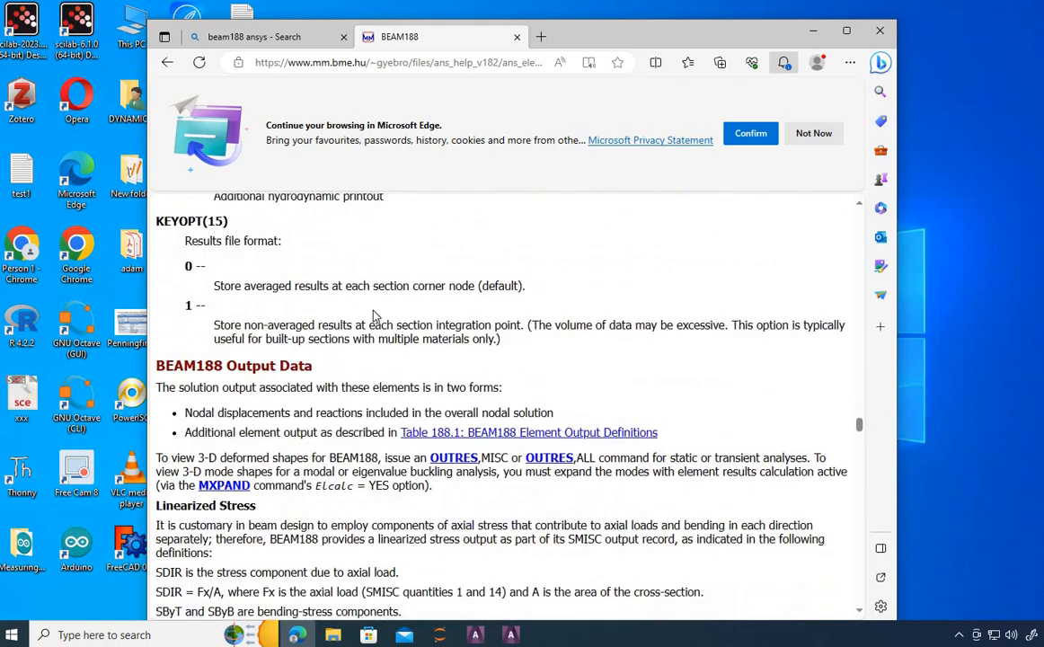
pyautogui.scroll(-15, 374, 314)
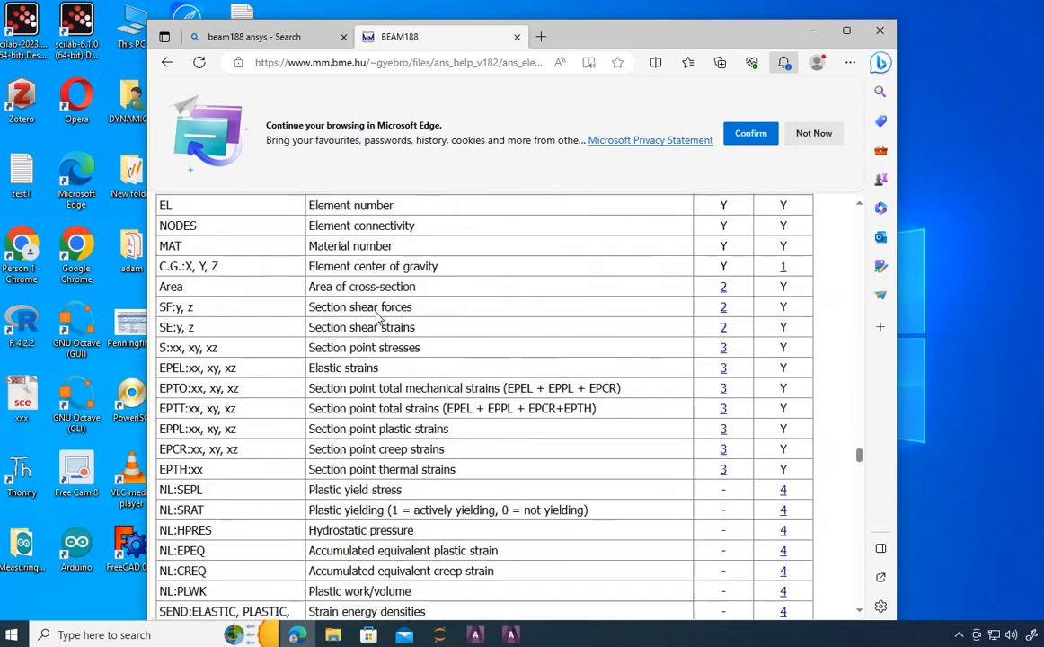
pyautogui.scroll(-4, 378, 318)
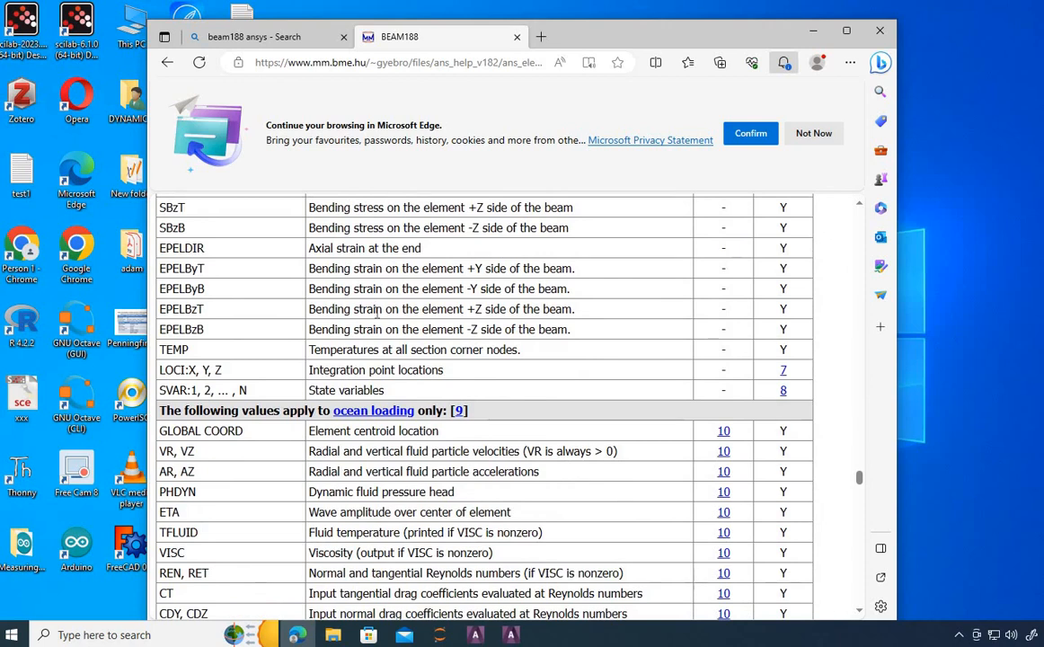
pyautogui.scroll(2, 377, 317)
pyautogui.scroll(1, 297, 311)
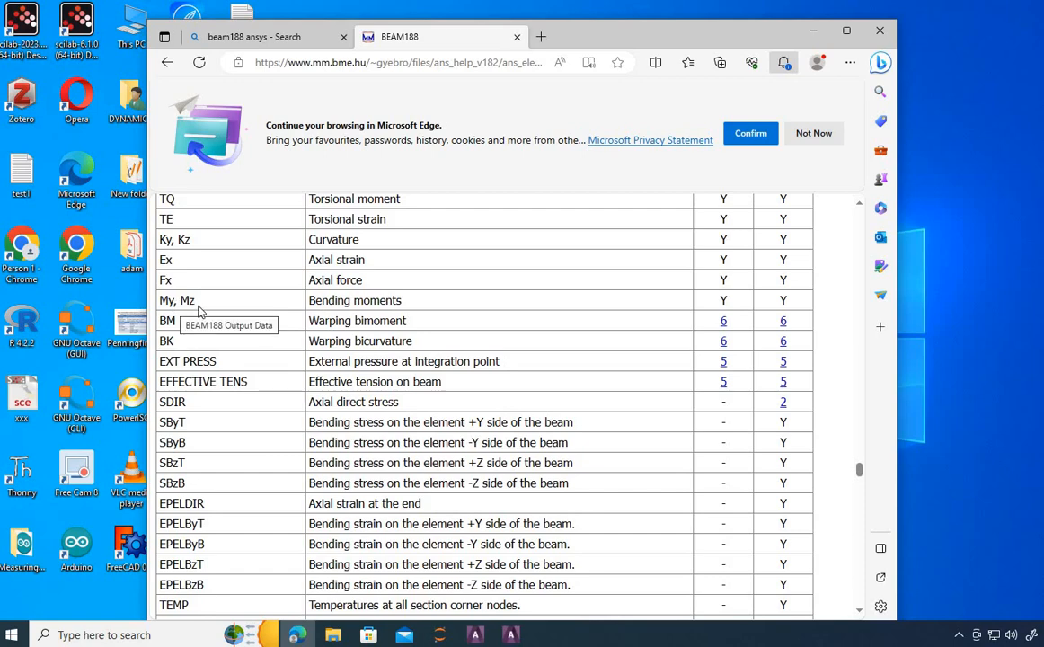
# Look up the SMISC sequence numbers for nodes I and J in Table 188.2, BEAM188 Item and Sequence Numbers.
pyautogui.scroll(-4, 233, 306)
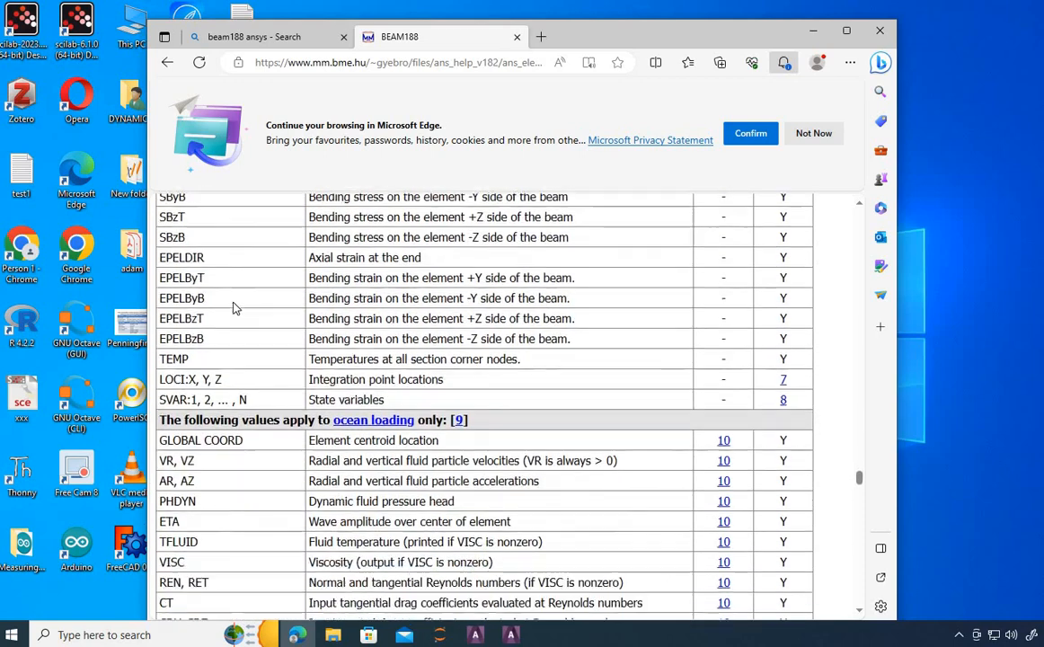
pyautogui.scroll(-12, 233, 307)
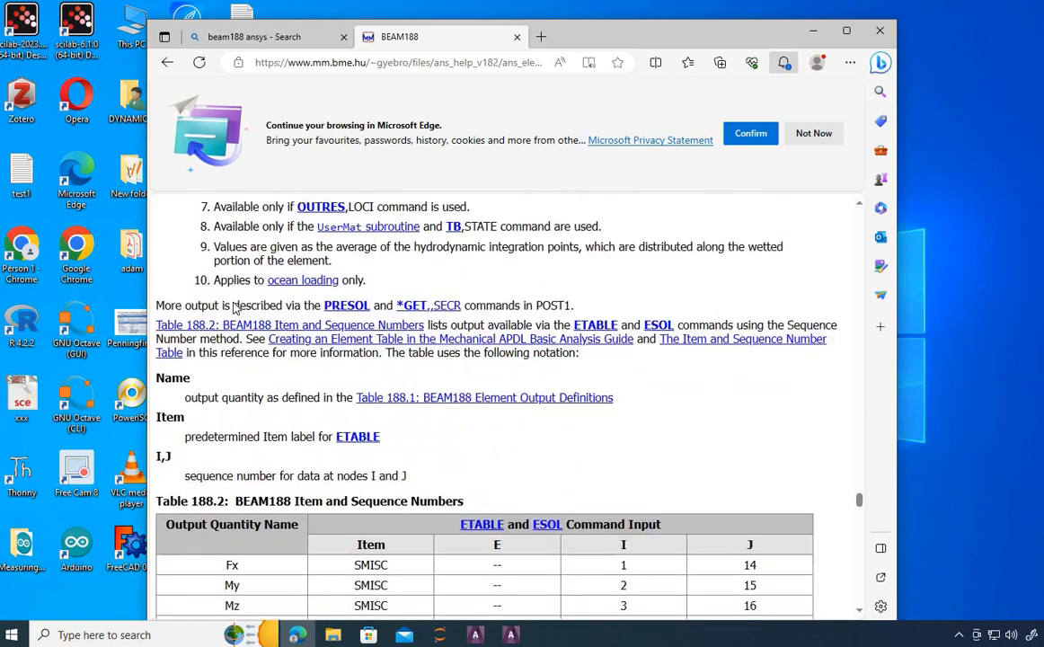
pyautogui.scroll(-4, 234, 306)
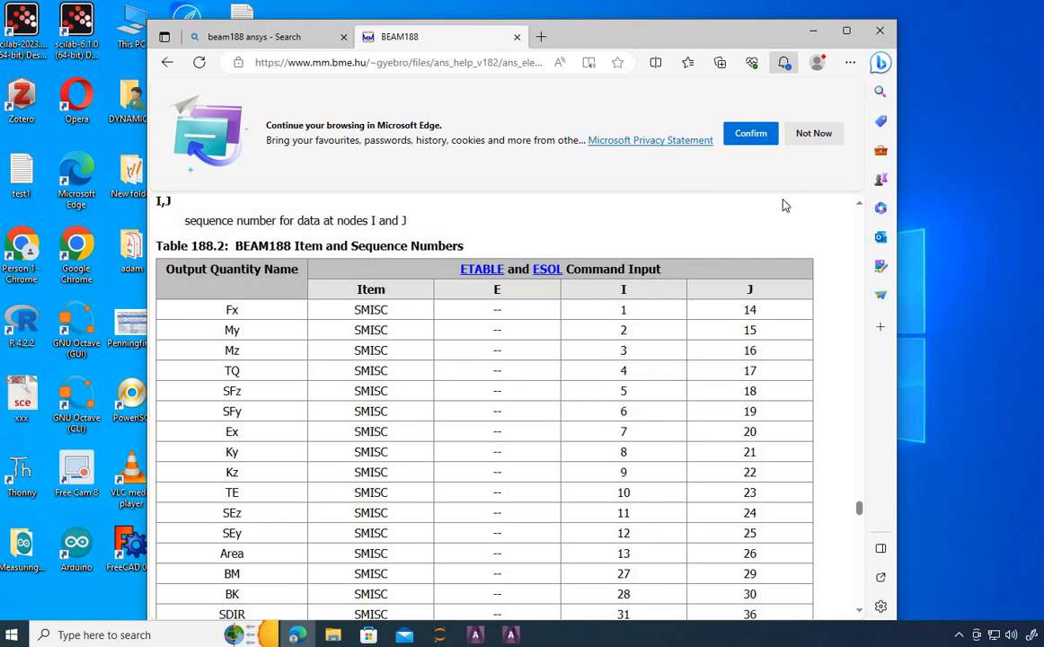
# Close the Edge documentation window and return to the ANSYS line stress plot, minimizing the output window that covers it.
pyautogui.click(881, 33)
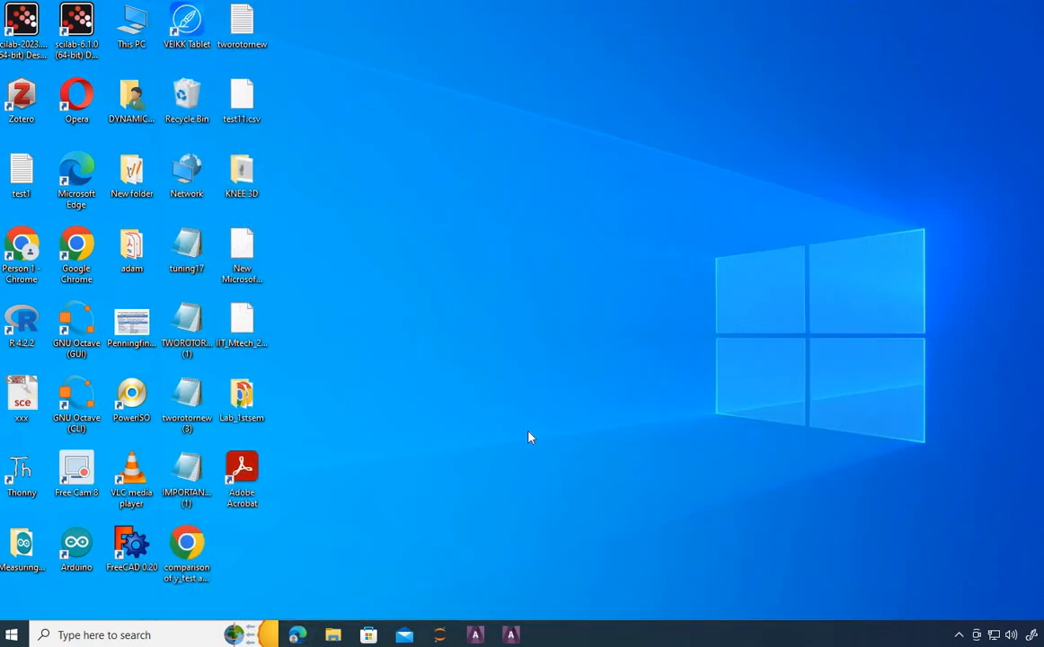
pyautogui.click(510, 635)
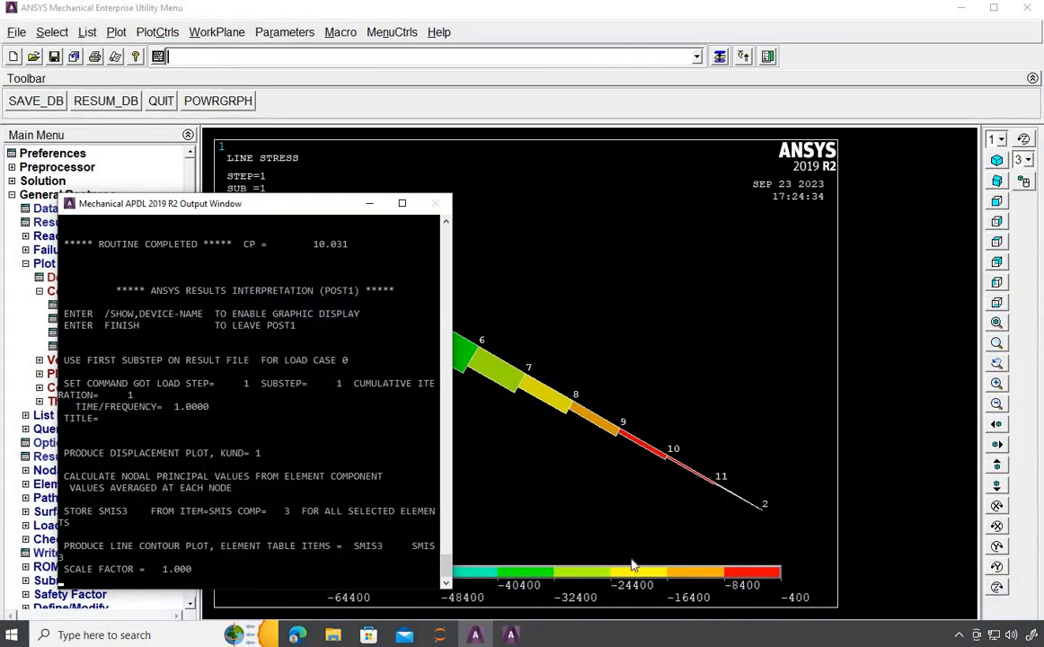
pyautogui.click(369, 205)
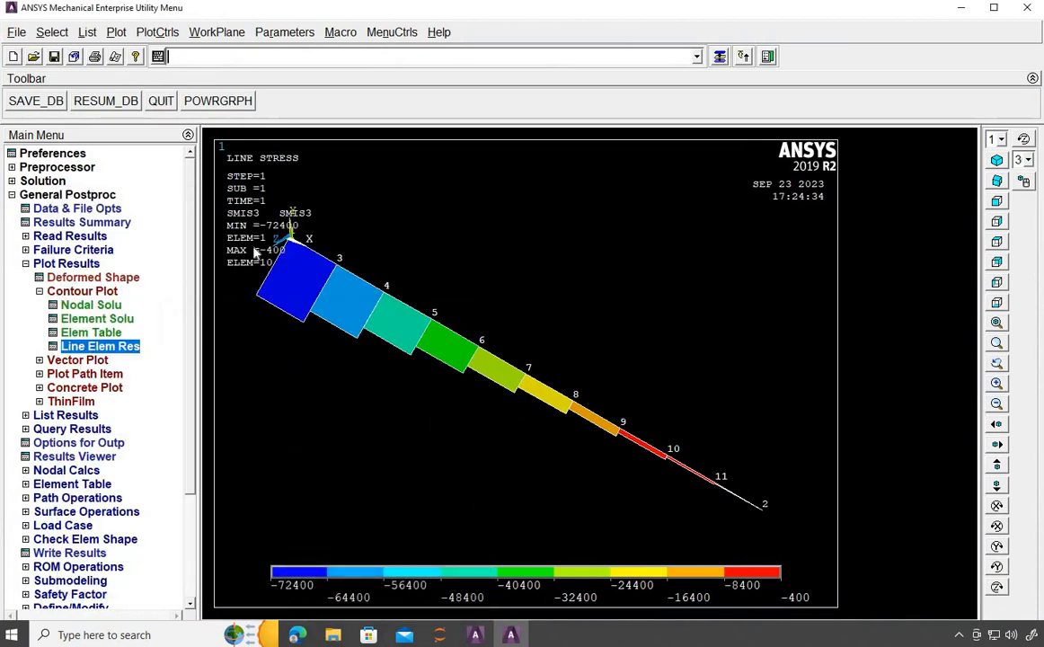